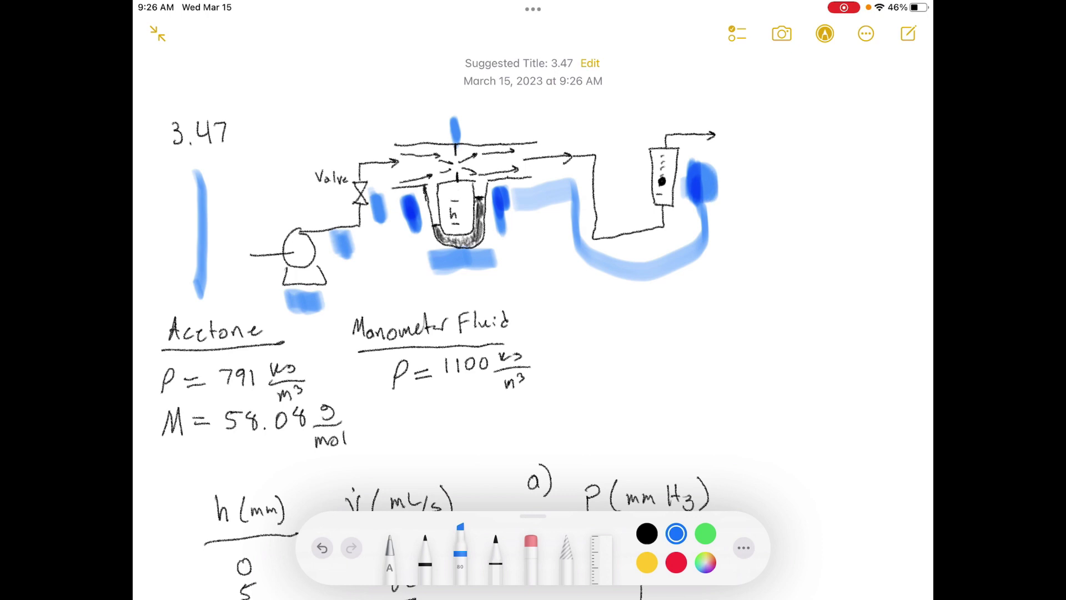
# Step: Highlight beside the manometer's right leg and draw a blue bracket-like stroke next to the listed fluid properties
pyautogui.moveTo(502, 206)
pyautogui.mouseDown()
pyautogui.moveTo(511, 222)
pyautogui.moveTo(519, 203)
pyautogui.moveTo(517, 236)
pyautogui.mouseUp()
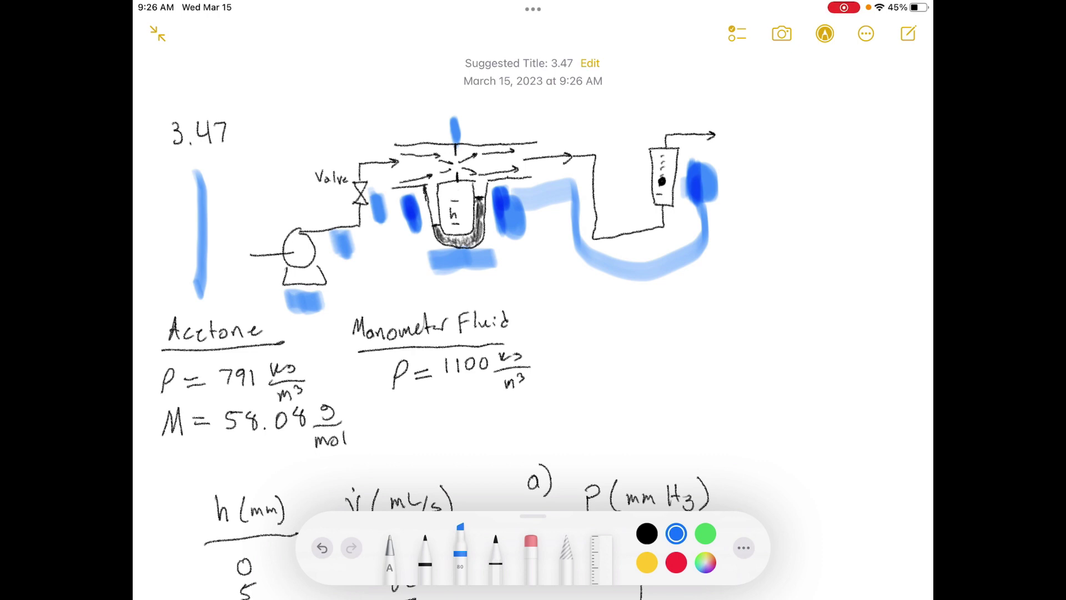
pyautogui.scroll(-5, 533, 278)
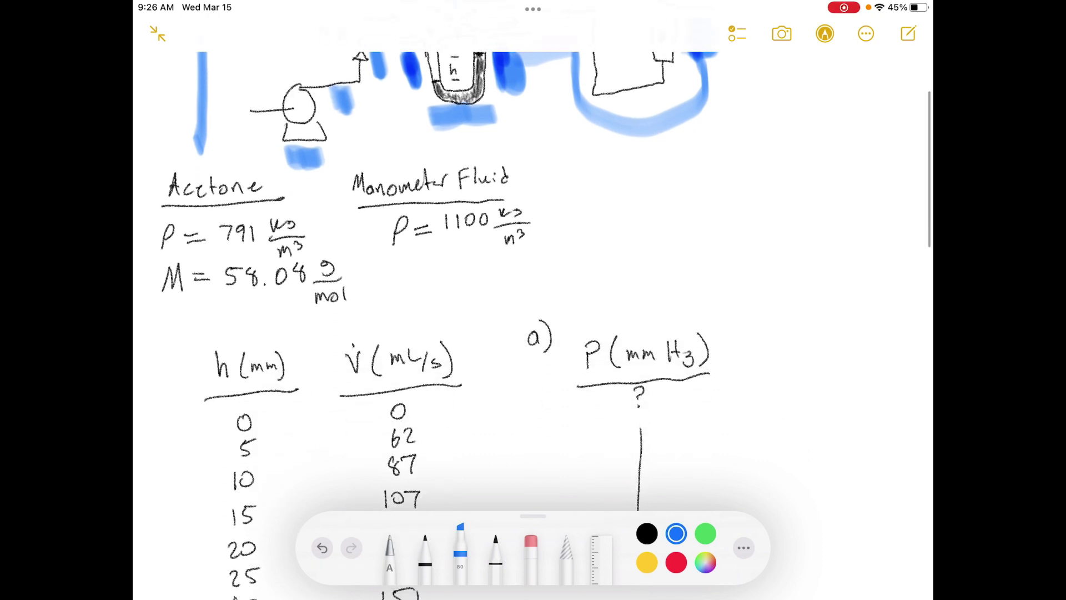
pyautogui.moveTo(541, 144)
pyautogui.mouseDown()
pyautogui.moveTo(583, 267)
pyautogui.moveTo(544, 303)
pyautogui.mouseUp()
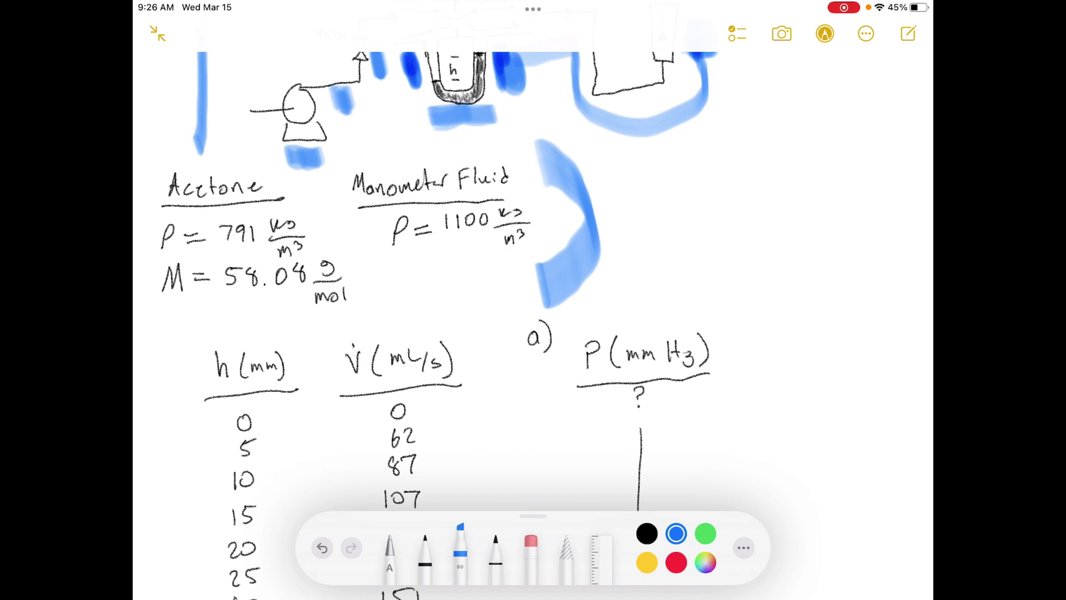
# Step: Highlight acetone's density and molar mass symbols and the ΔP (mm Hg) heading of part a in blue
pyautogui.moveTo(165, 213)
pyautogui.mouseDown()
pyautogui.moveTo(160, 262)
pyautogui.moveTo(176, 311)
pyautogui.moveTo(185, 271)
pyautogui.mouseUp()
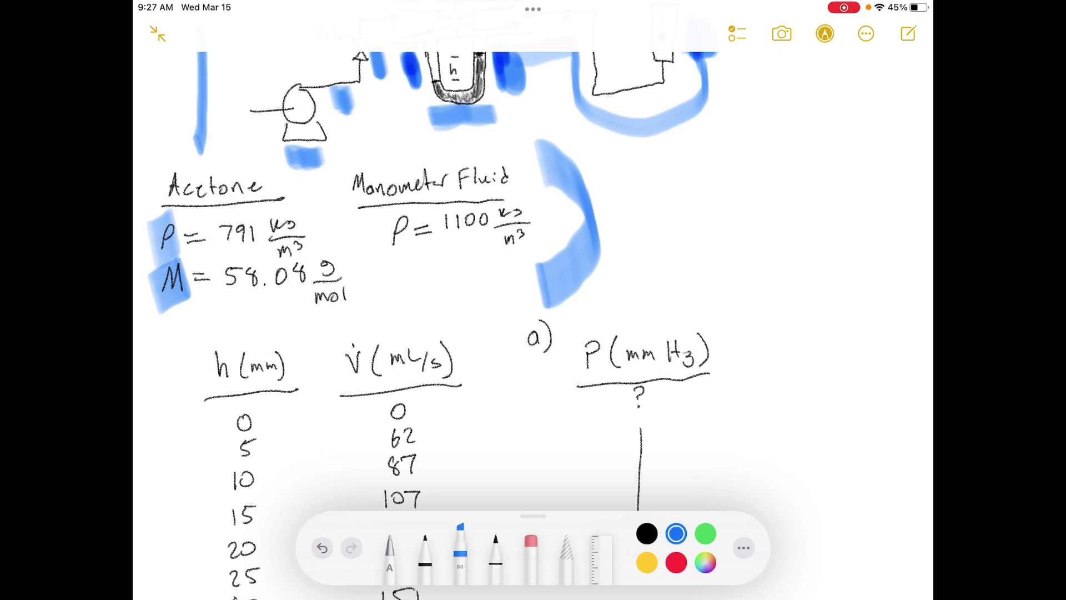
pyautogui.scroll(4, 533, 278)
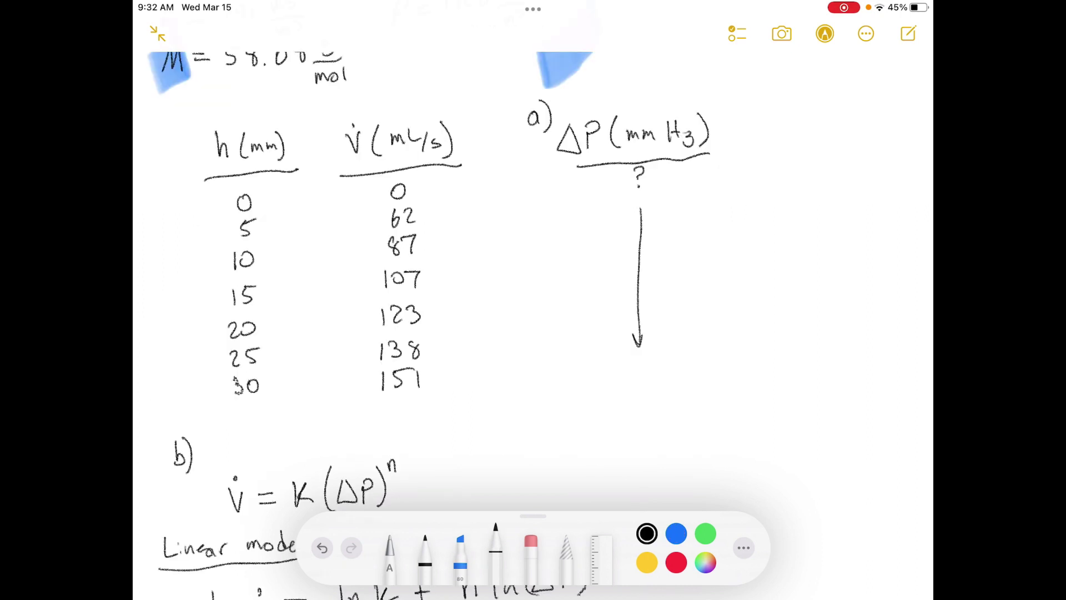
pyautogui.moveTo(550, 143)
pyautogui.mouseDown()
pyautogui.moveTo(722, 132)
pyautogui.moveTo(567, 146)
pyautogui.mouseUp()
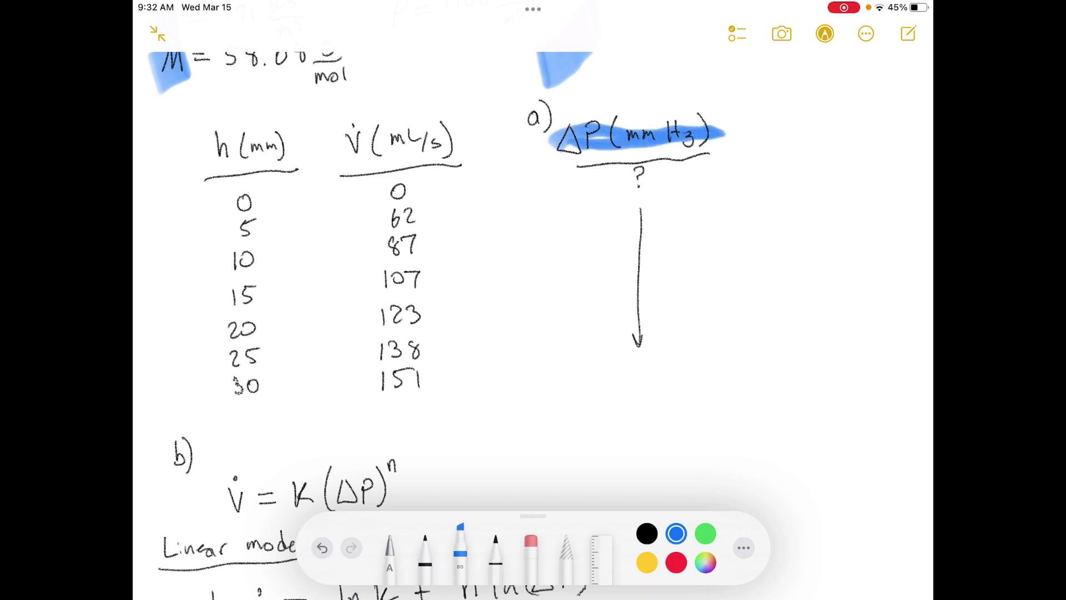
# Step: Handwrite the equation for ΔP in black beside part a's ΔP (mm Hg) column
pyautogui.click(496, 547)
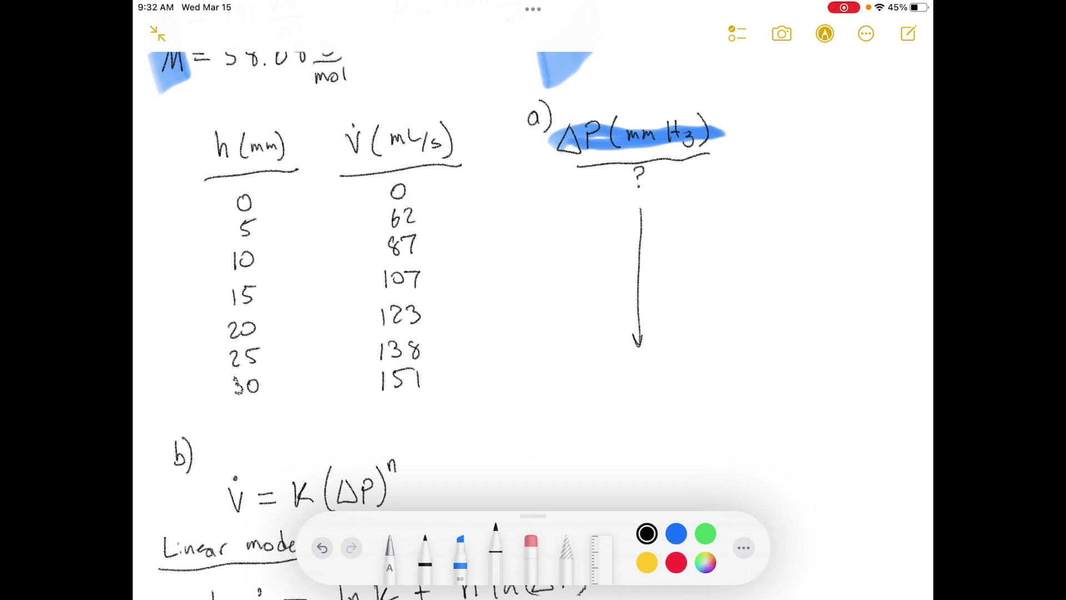
pyautogui.scroll(-1, 539, 326)
pyautogui.moveTo(759, 184)
pyautogui.mouseDown()
pyautogui.moveTo(771, 205)
pyautogui.moveTo(760, 184)
pyautogui.moveTo(795, 187)
pyautogui.mouseUp()
pyautogui.moveTo(782, 194); pyautogui.dragTo(798, 193)
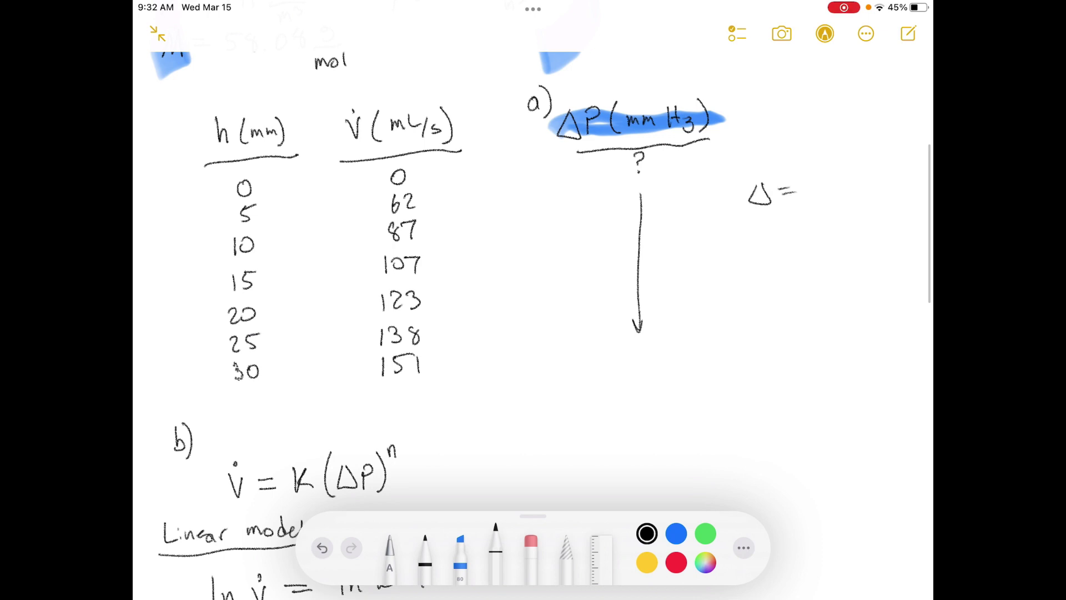
pyautogui.hotkey('ctrl', 'z')
pyautogui.hotkey('ctrl', 'z')
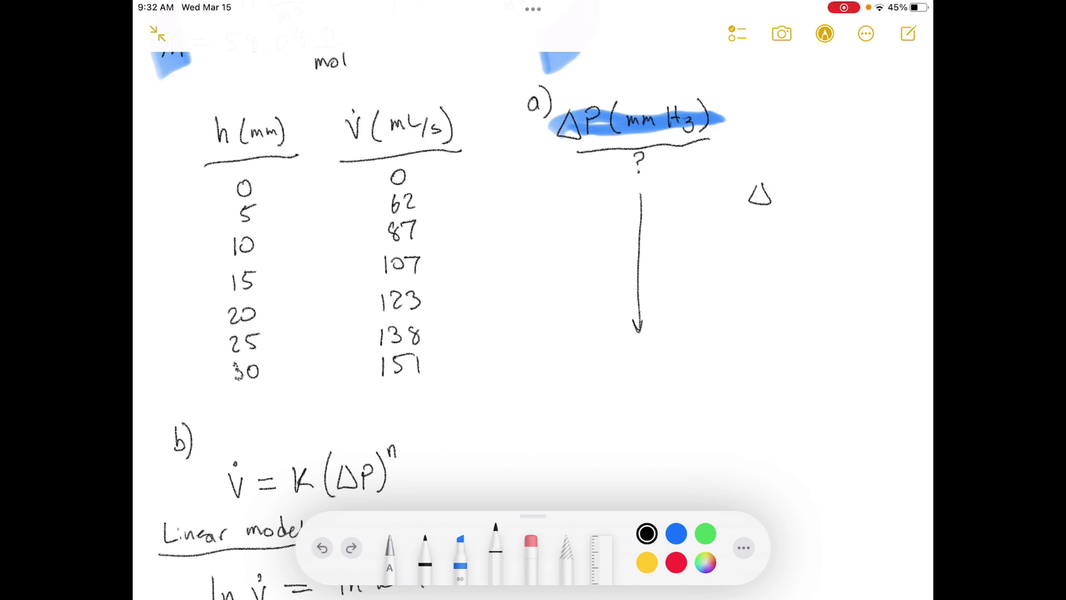
pyautogui.moveTo(781, 188); pyautogui.dragTo(784, 195)
pyautogui.moveTo(783, 190)
pyautogui.mouseDown()
pyautogui.moveTo(784, 205)
pyautogui.moveTo(814, 192)
pyautogui.mouseUp()
pyautogui.moveTo(802, 196)
pyautogui.mouseDown()
pyautogui.moveTo(839, 184)
pyautogui.moveTo(827, 211)
pyautogui.mouseUp()
pyautogui.moveTo(854, 189)
pyautogui.mouseDown()
pyautogui.moveTo(850, 214)
pyautogui.moveTo(871, 200)
pyautogui.mouseUp()
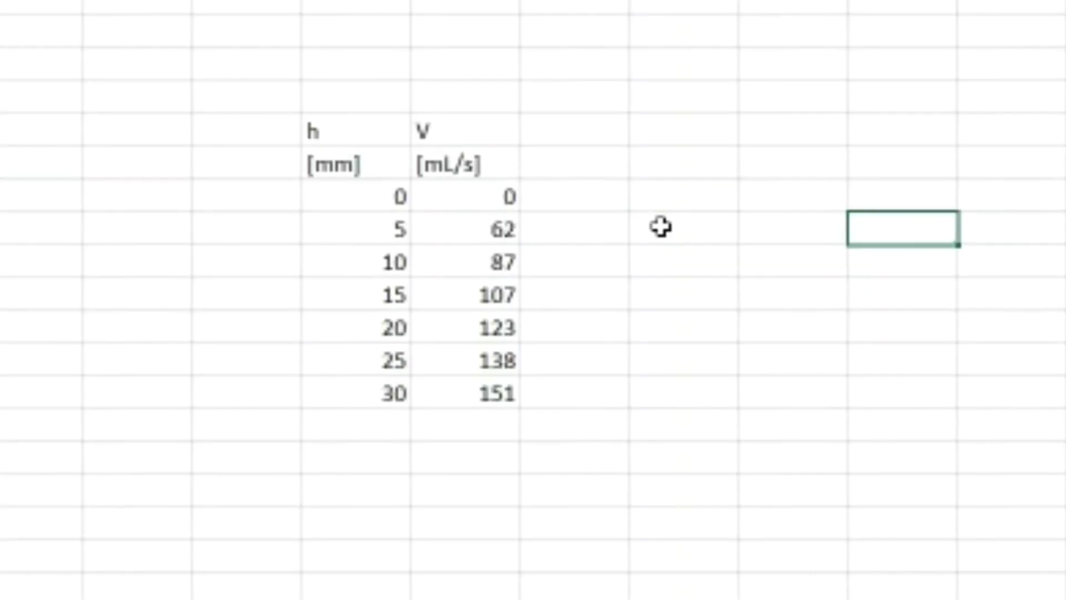
pyautogui.moveTo(333, 131); pyautogui.dragTo(466, 400)
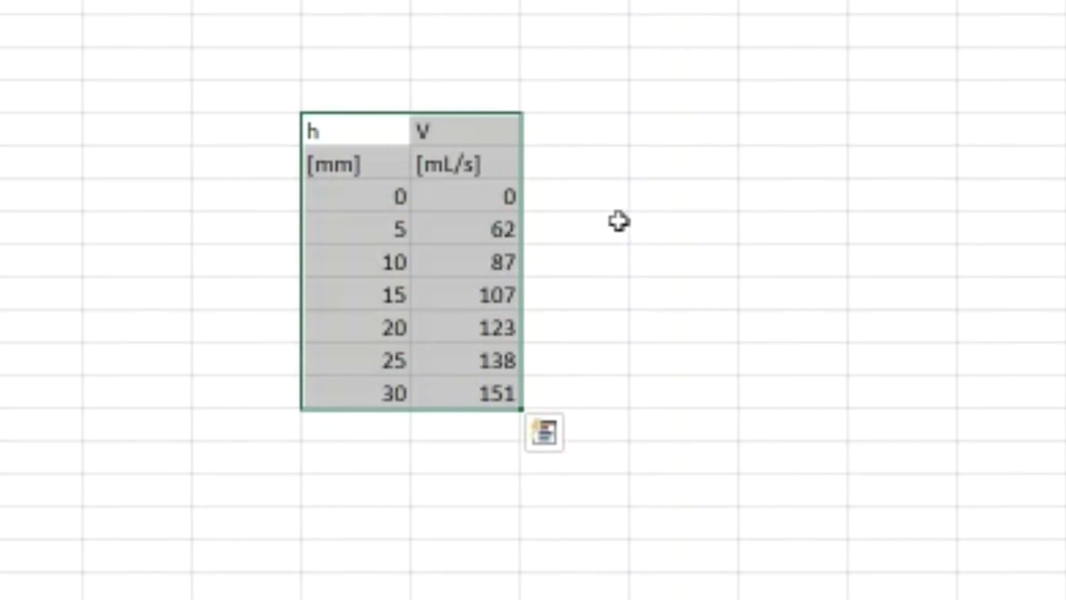
pyautogui.click(366, 166)
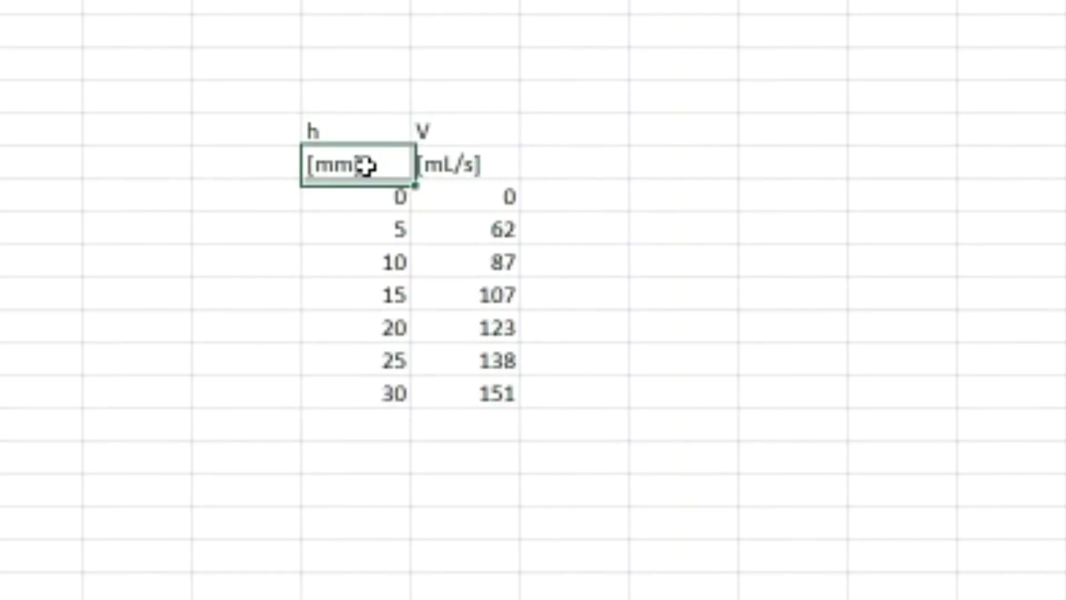
pyautogui.click(418, 161)
pyautogui.click(346, 162)
pyautogui.click(475, 166)
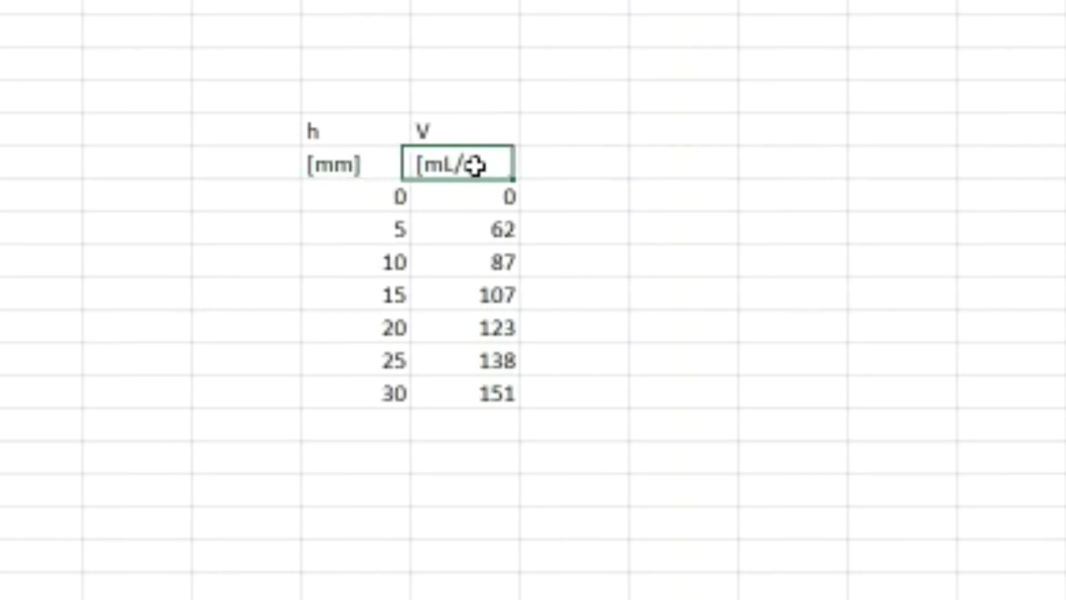
# Step: Add the heading h with the unit [m] in the column beside V [mL/s] in the Excel sheet
pyautogui.click(607, 165)
pyautogui.click(589, 116)
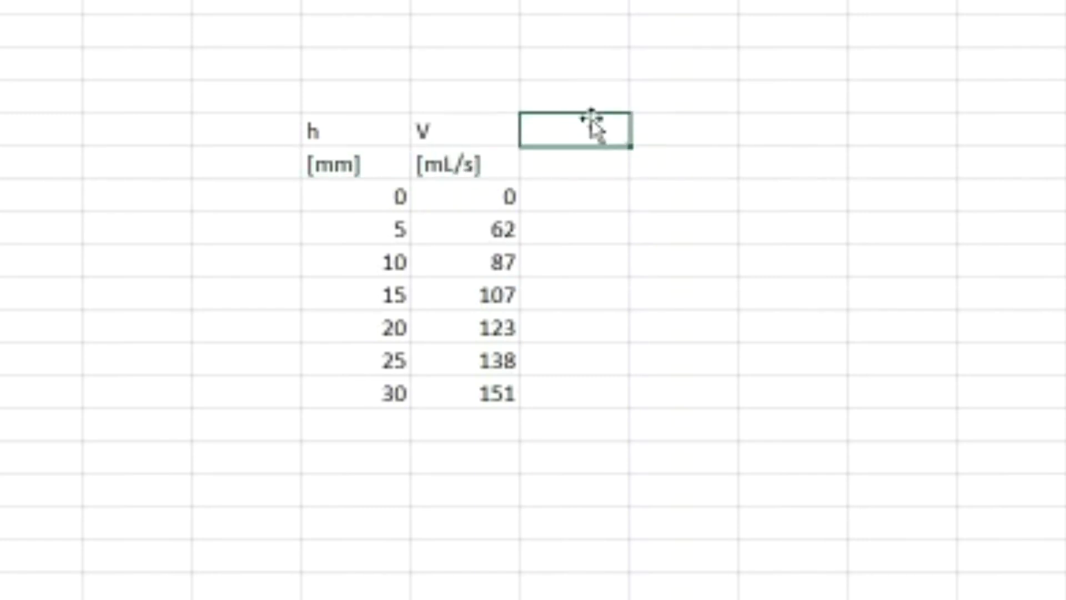
pyautogui.write('h')
pyautogui.press('Return')
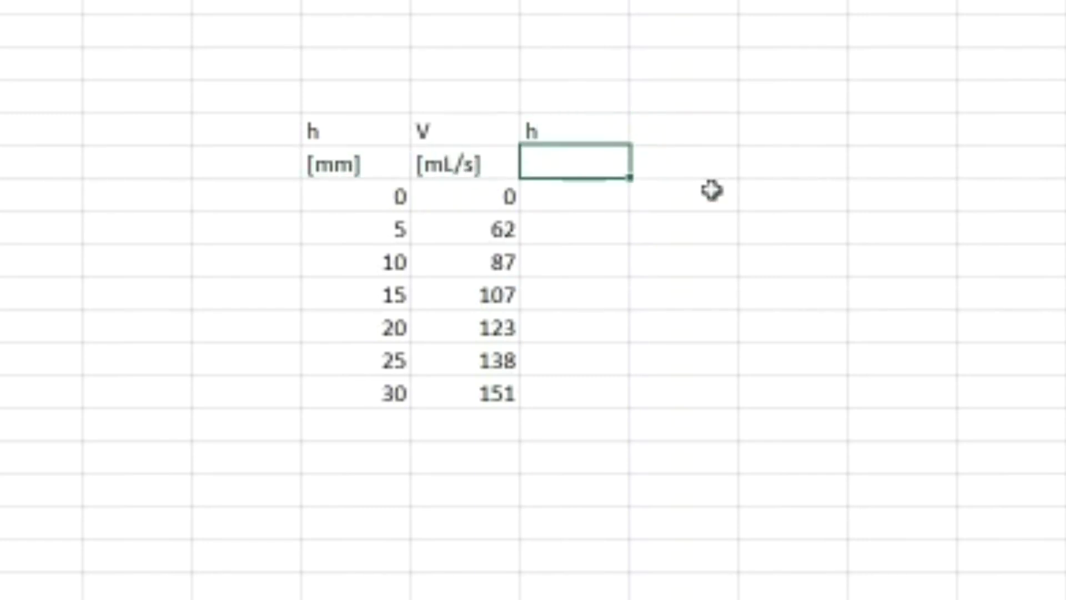
pyautogui.write('[m]')
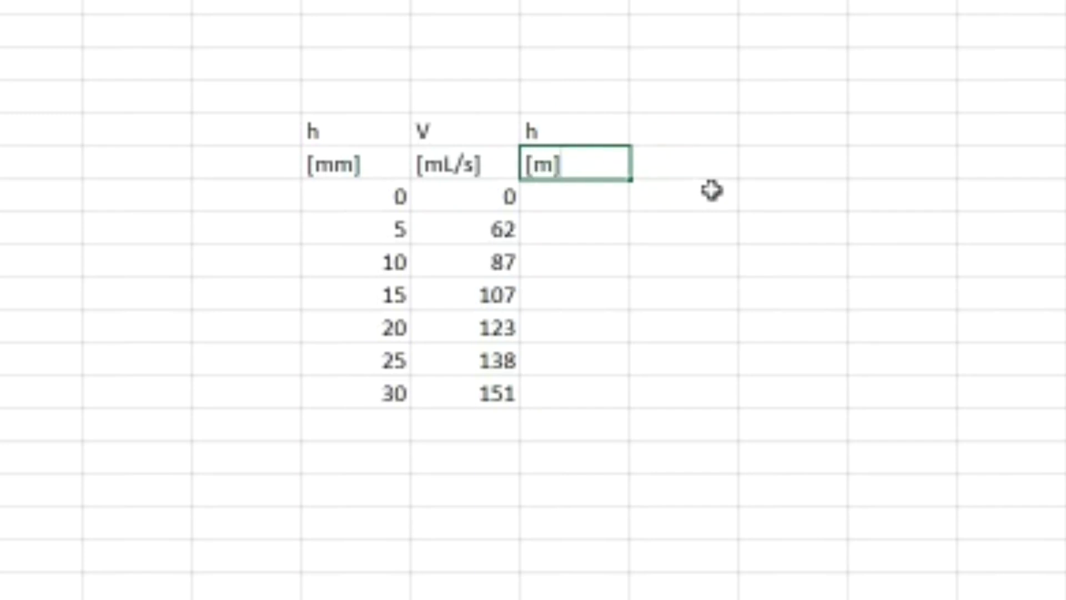
pyautogui.press('Return')
# Step: Convert the heights to metres with =E7/1000 in G7 and fill the formula down to G13
pyautogui.write('=')
pyautogui.press('Left')
pyautogui.press('Left')
pyautogui.write('/100')
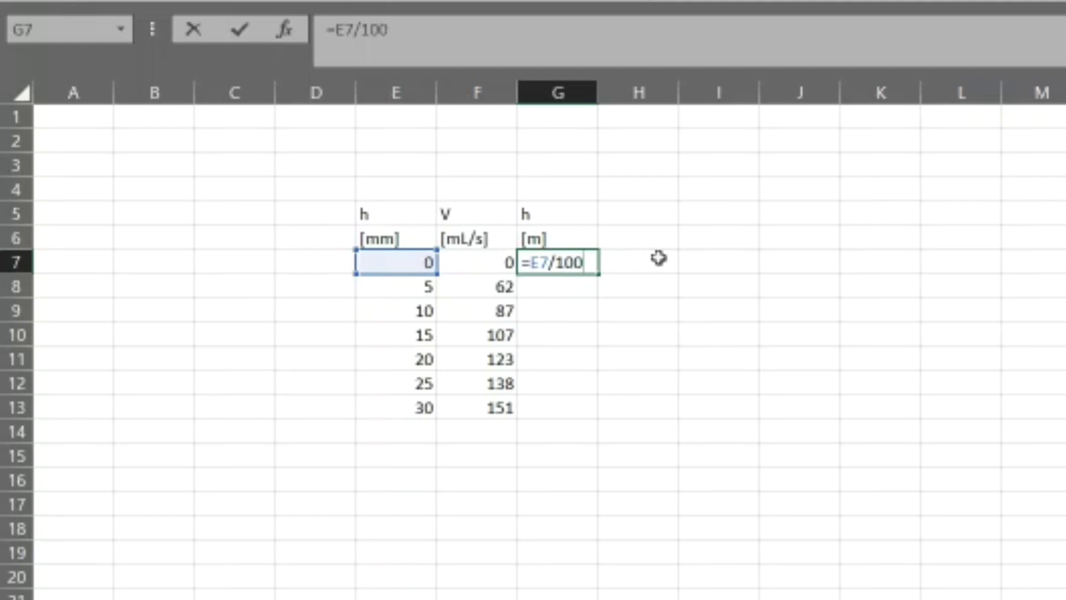
pyautogui.press('Return')
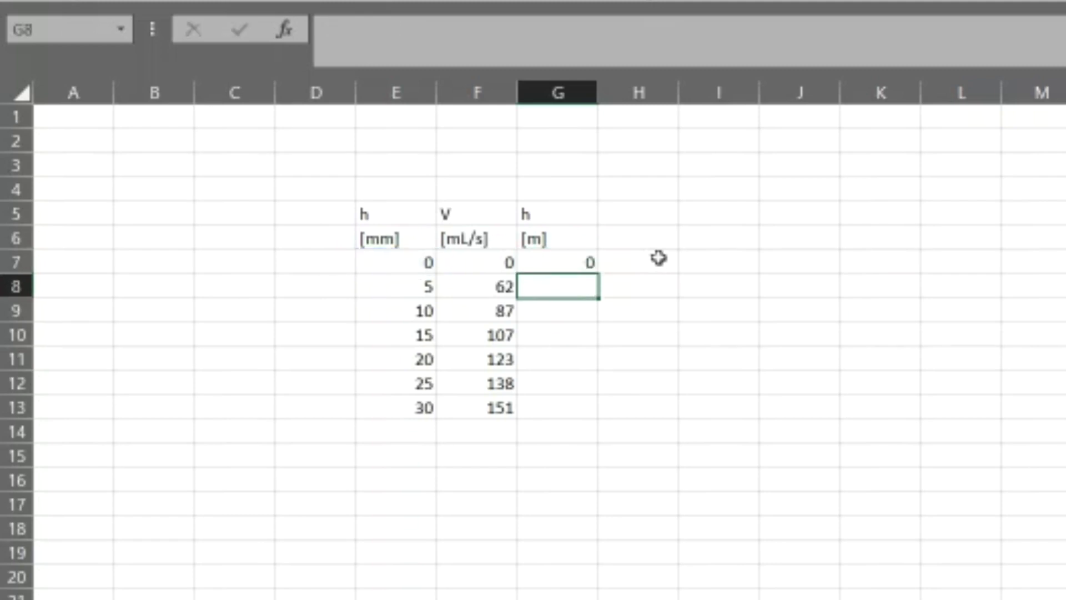
pyautogui.click(581, 265)
pyautogui.moveTo(599, 274); pyautogui.dragTo(597, 408)
pyautogui.click(648, 221)
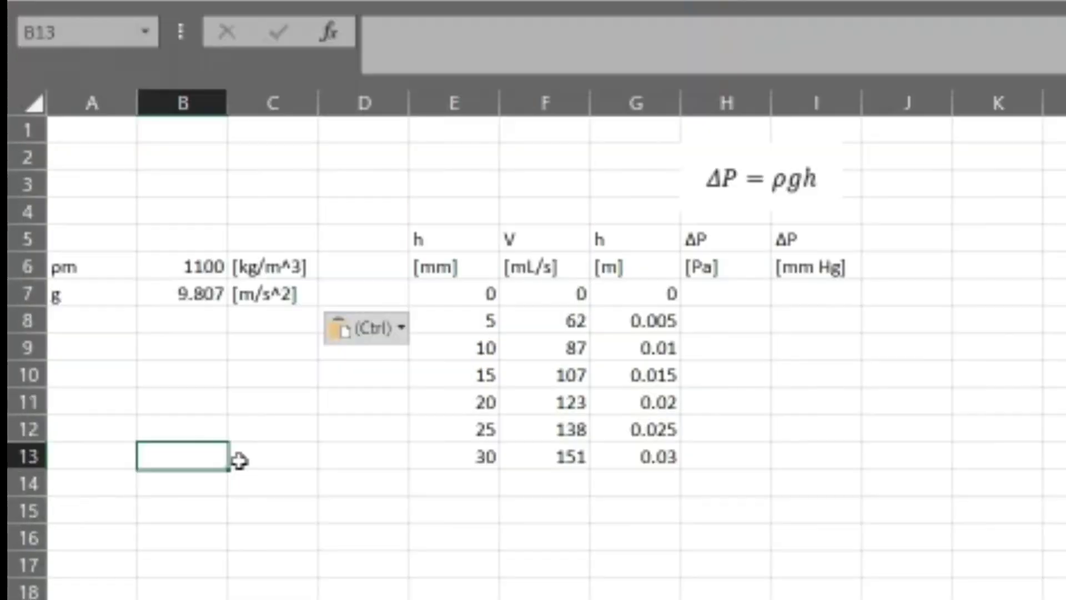
# Step: Build the formula =B6*B7*G7 in H7 to calculate ΔP in Pa from density, gravity and height
pyautogui.moveTo(88, 271); pyautogui.dragTo(273, 262)
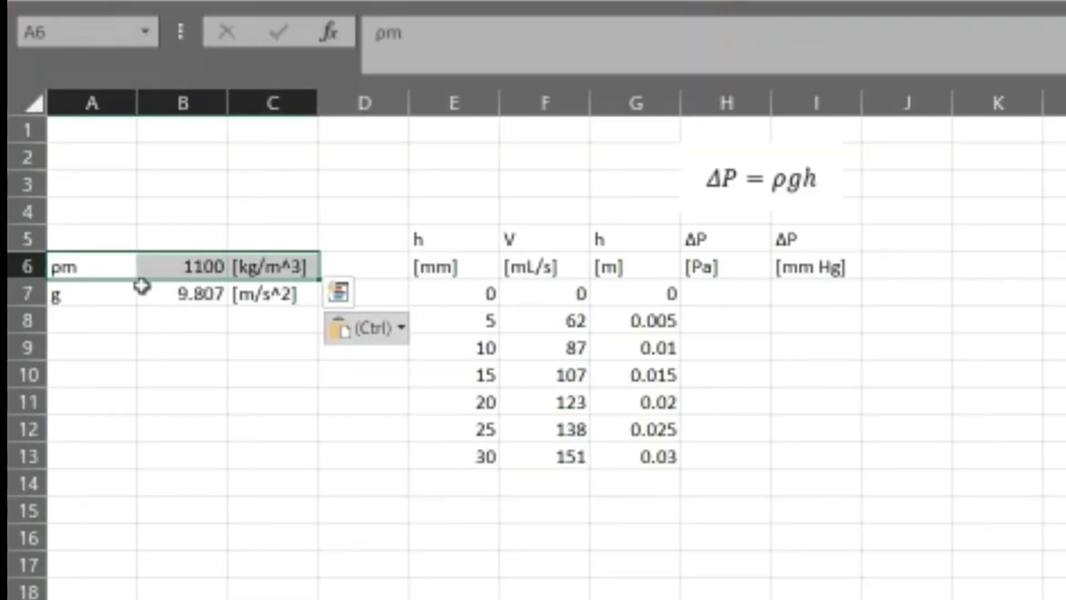
pyautogui.moveTo(106, 295); pyautogui.dragTo(262, 297)
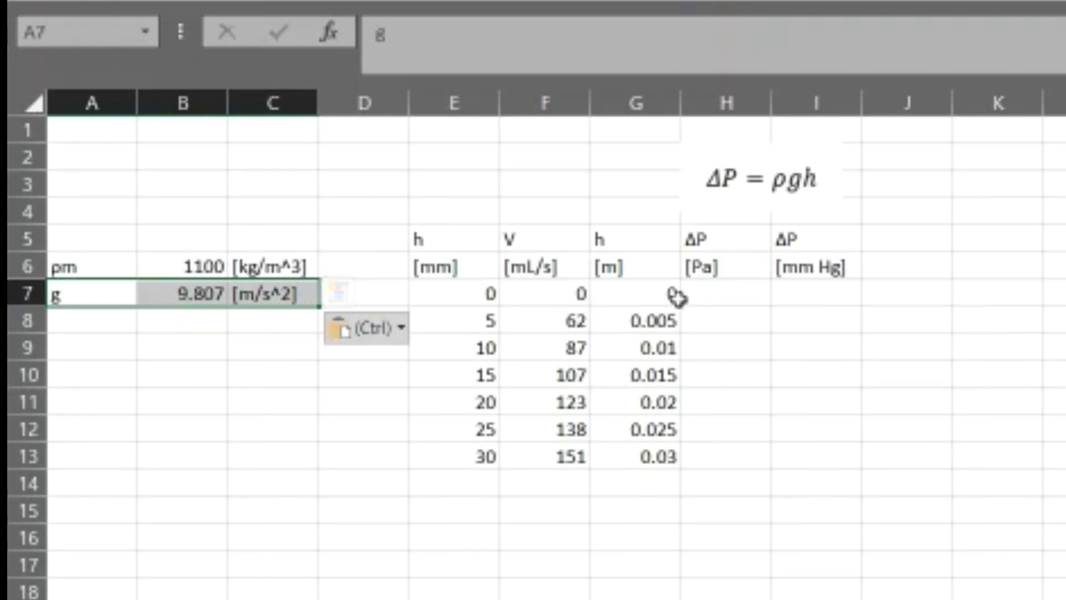
pyautogui.click(689, 295)
pyautogui.write('=')
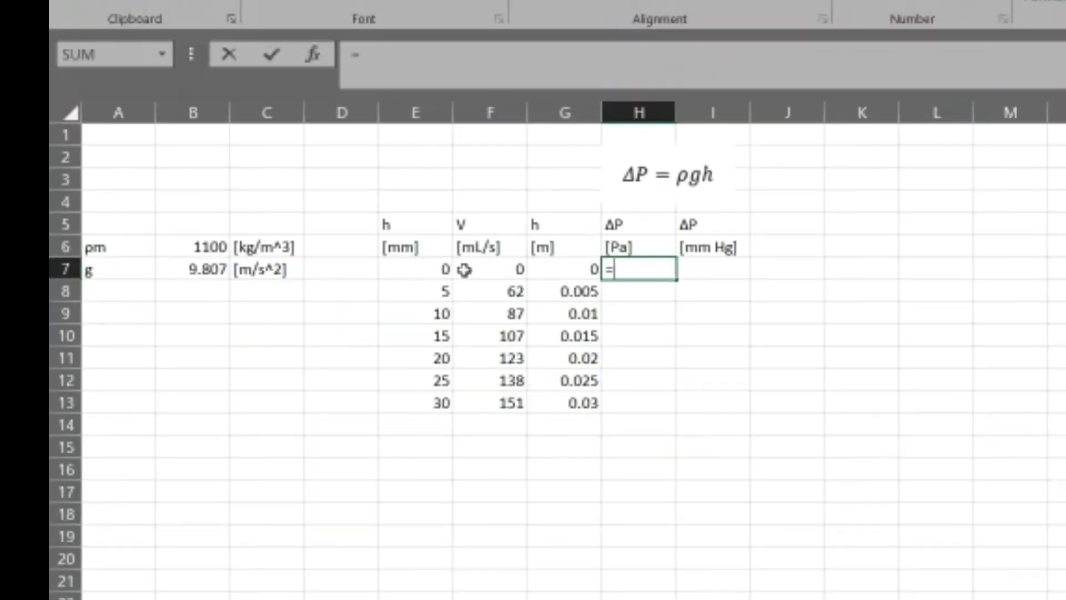
pyautogui.click(209, 245)
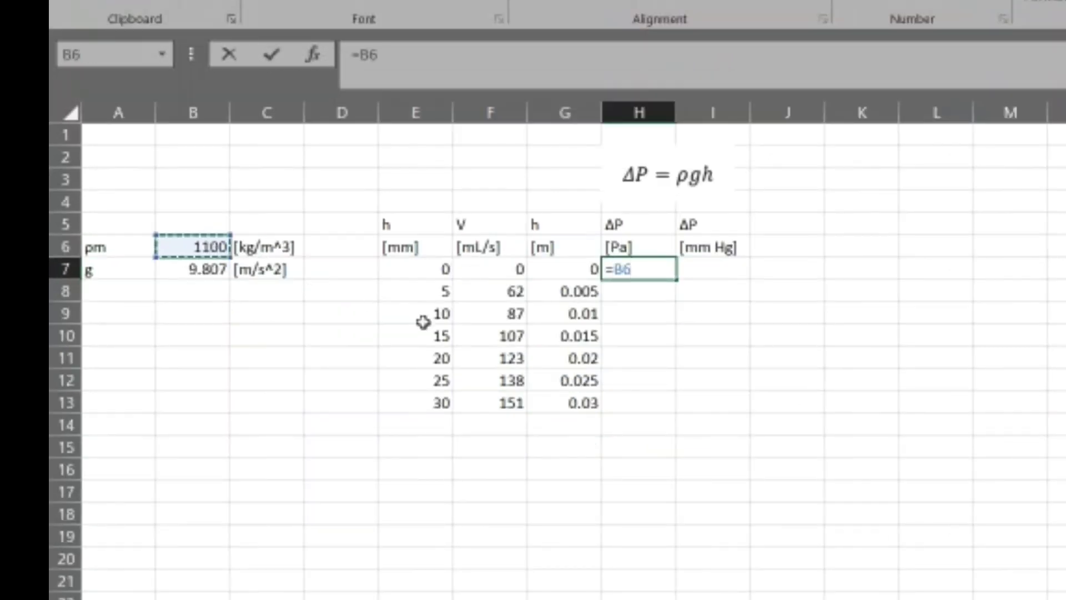
pyautogui.write('*')
pyautogui.click(176, 268)
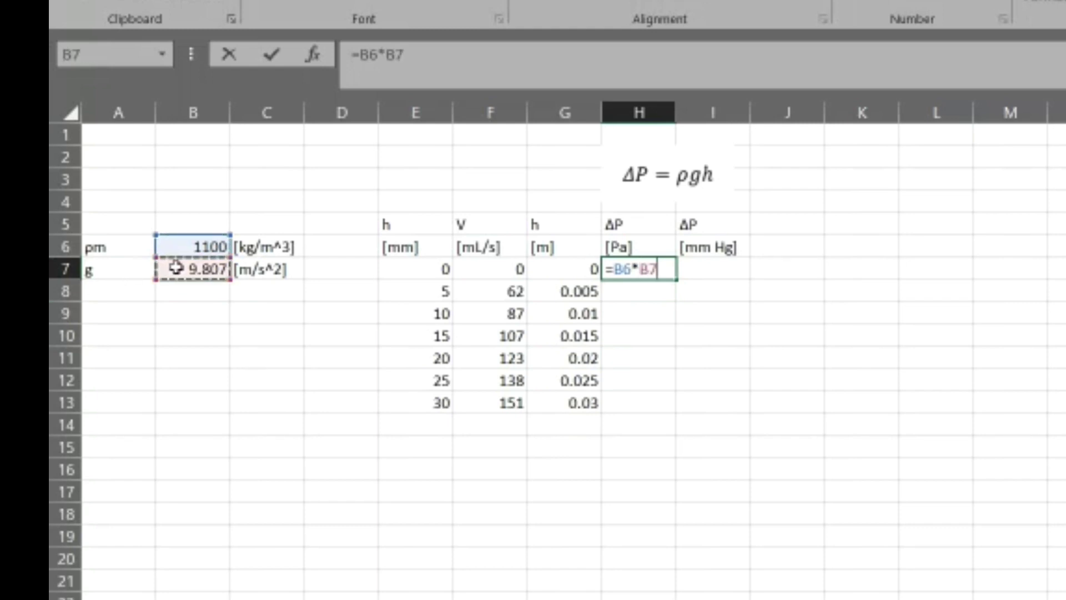
pyautogui.write('*')
pyautogui.click(572, 269)
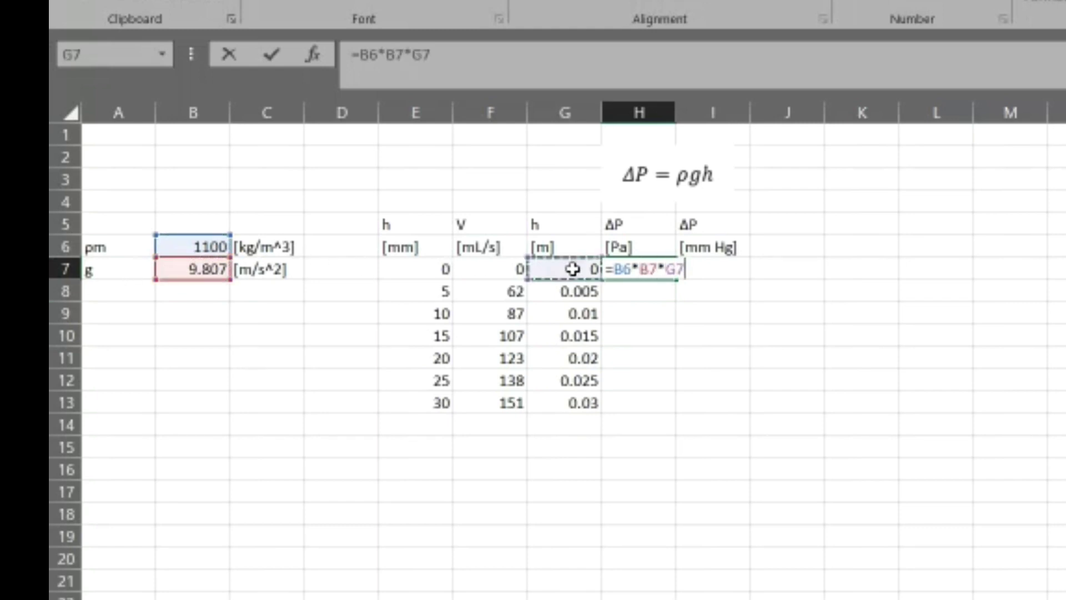
# Step: Make the density and gravity references absolute so that H7 holds =$B$6*$B$7*G7
pyautogui.click(375, 54)
pyautogui.press('F4')
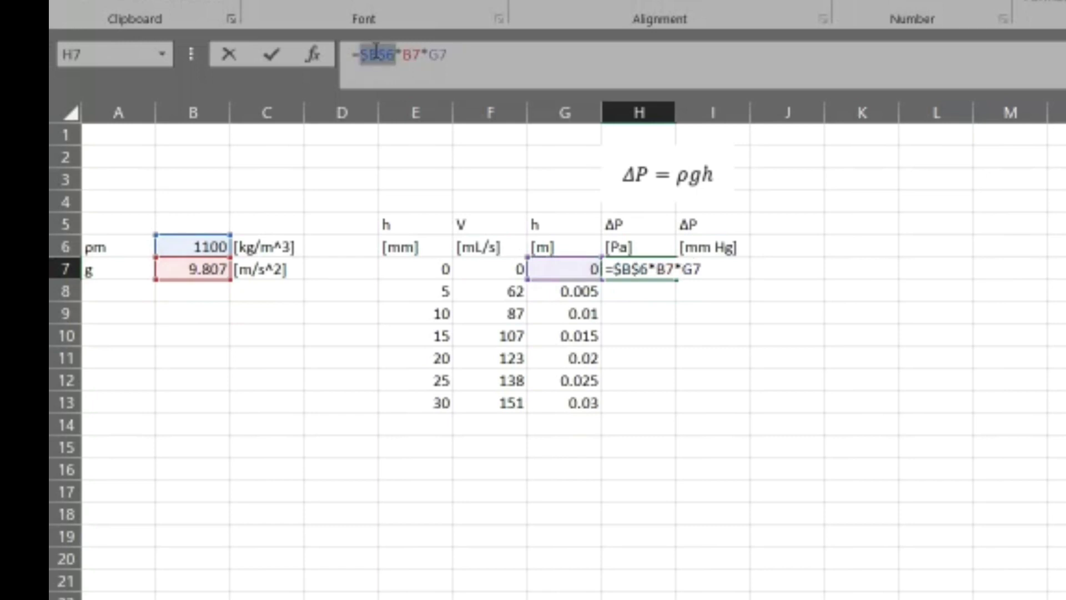
pyautogui.click(408, 57)
pyautogui.press('F4')
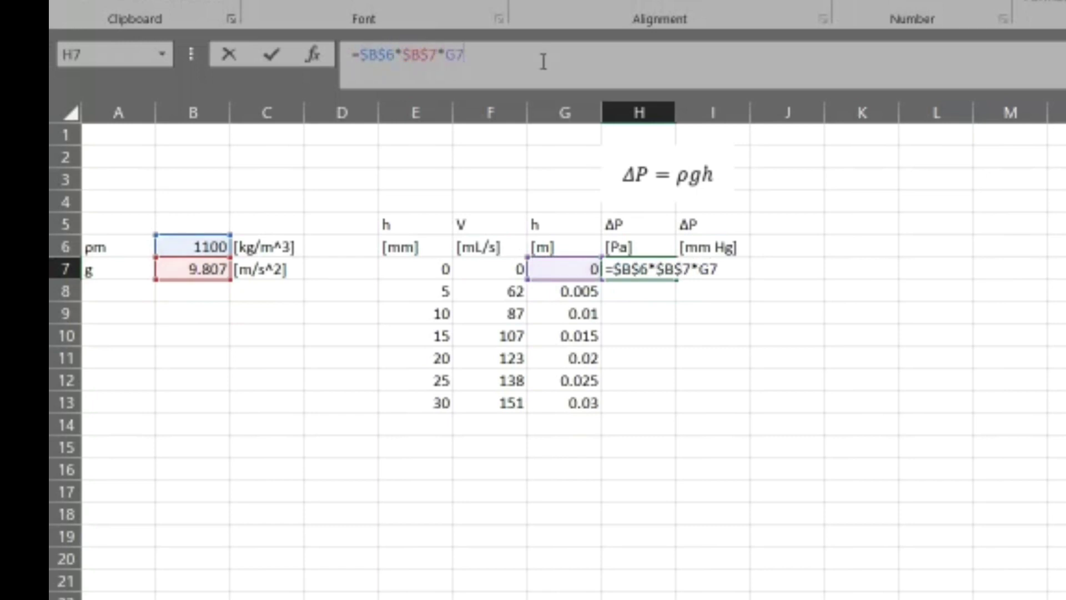
pyautogui.press('Return')
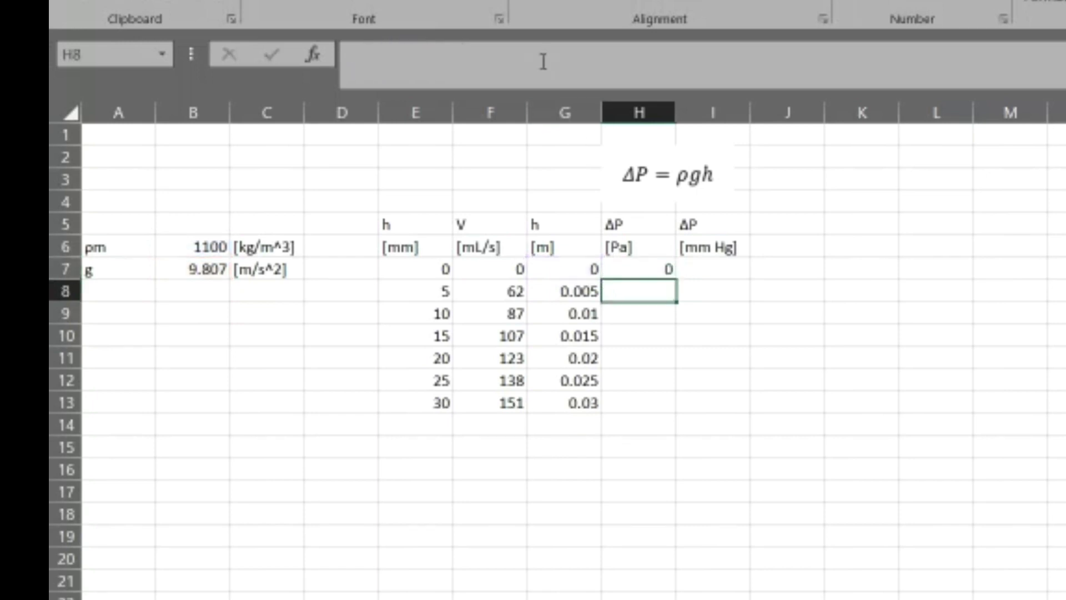
# Step: Fill the ΔP [Pa] formula from H7 down to H13
pyautogui.click(674, 269)
pyautogui.moveTo(676, 280); pyautogui.dragTo(674, 417)
pyautogui.click(643, 469)
# Step: Check the height conversion formula in G7 and the cell references of the ΔP formula in H7
pyautogui.click(638, 269)
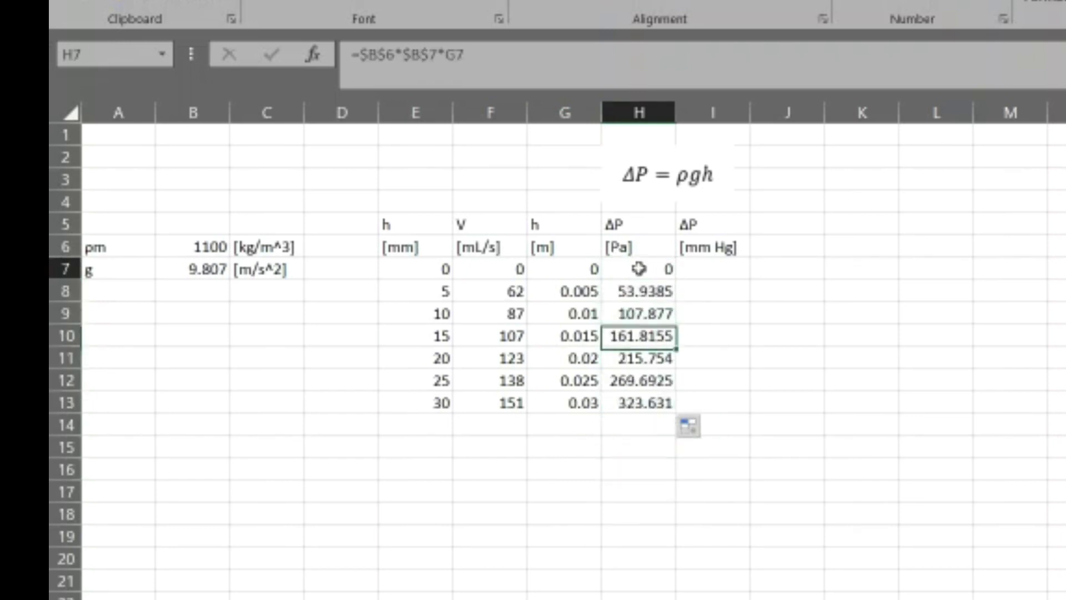
pyautogui.click(555, 268)
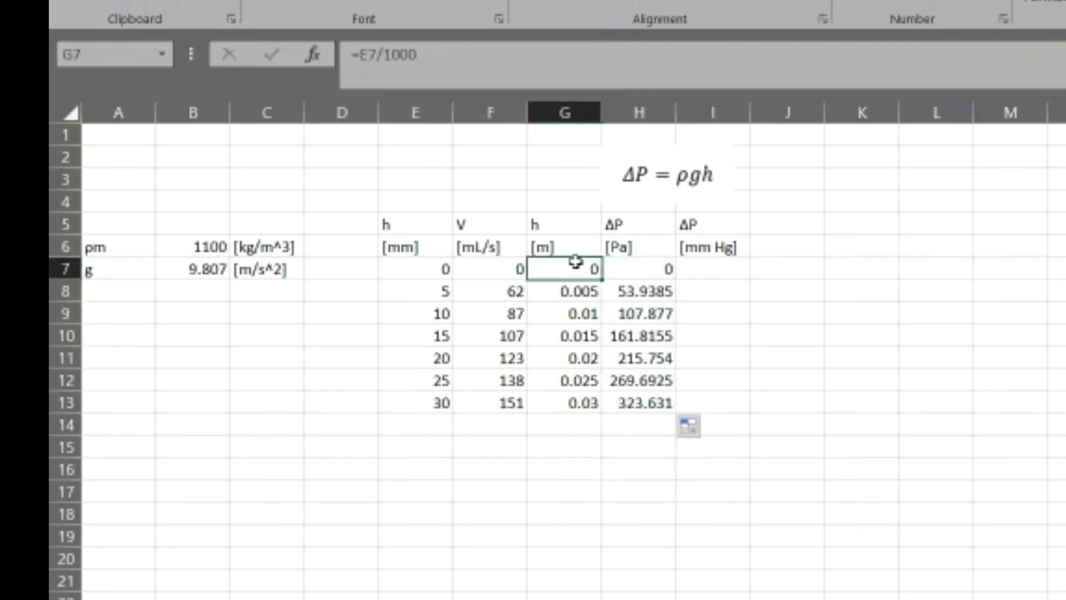
pyautogui.press('Right')
pyautogui.press('F2')
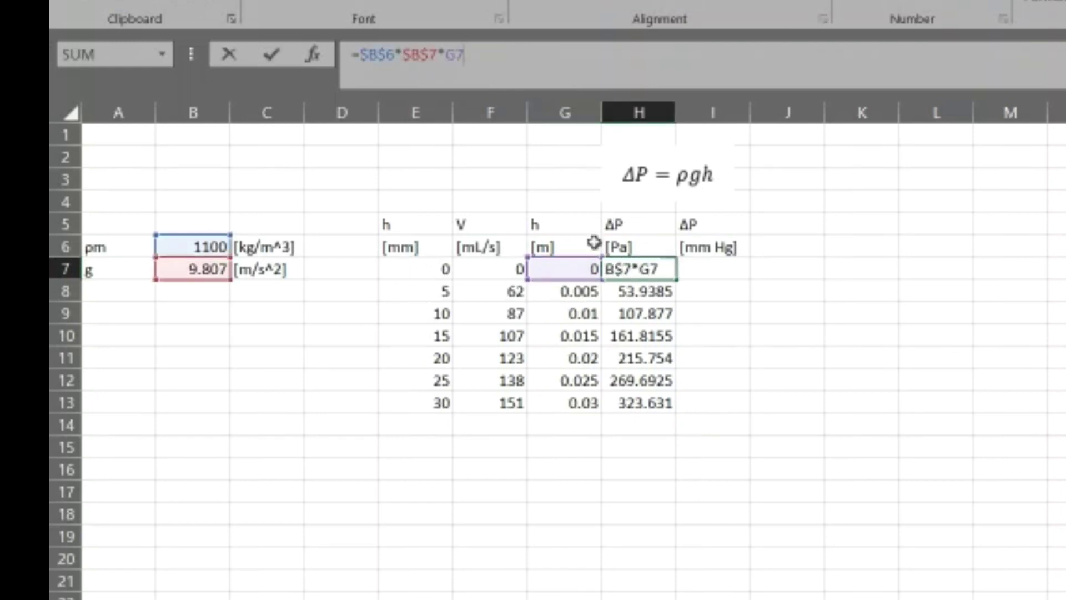
pyautogui.hotkey('ctrl', 'Return')
pyautogui.click(639, 246)
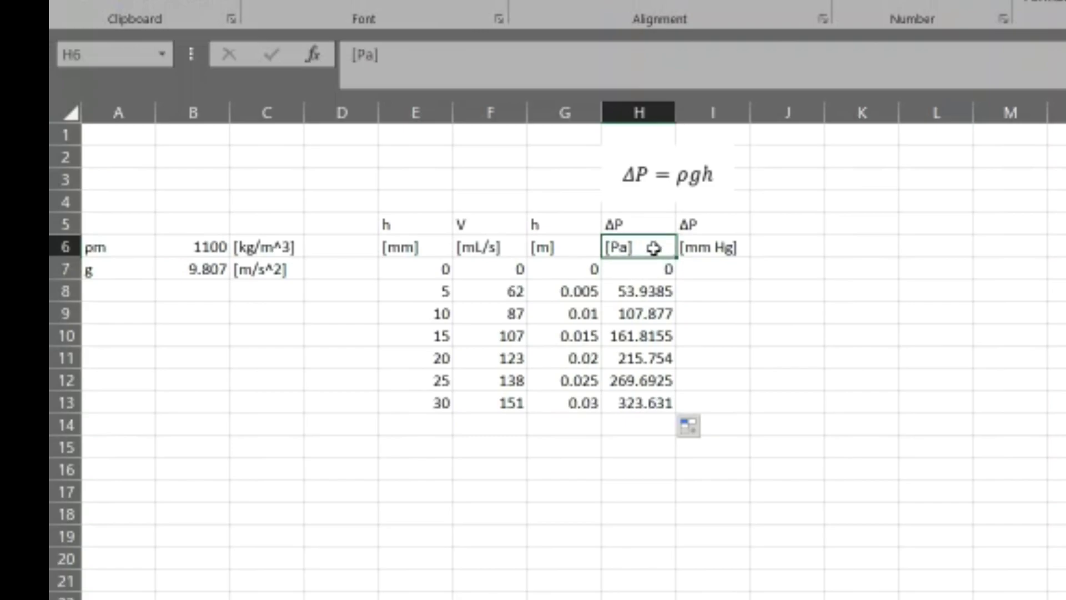
# Step: Convert ΔP from Pa to mm Hg with =H7/101325*760 in I7 and fill the formula down to I13
pyautogui.click(712, 270)
pyautogui.write('=')
pyautogui.press('Left')
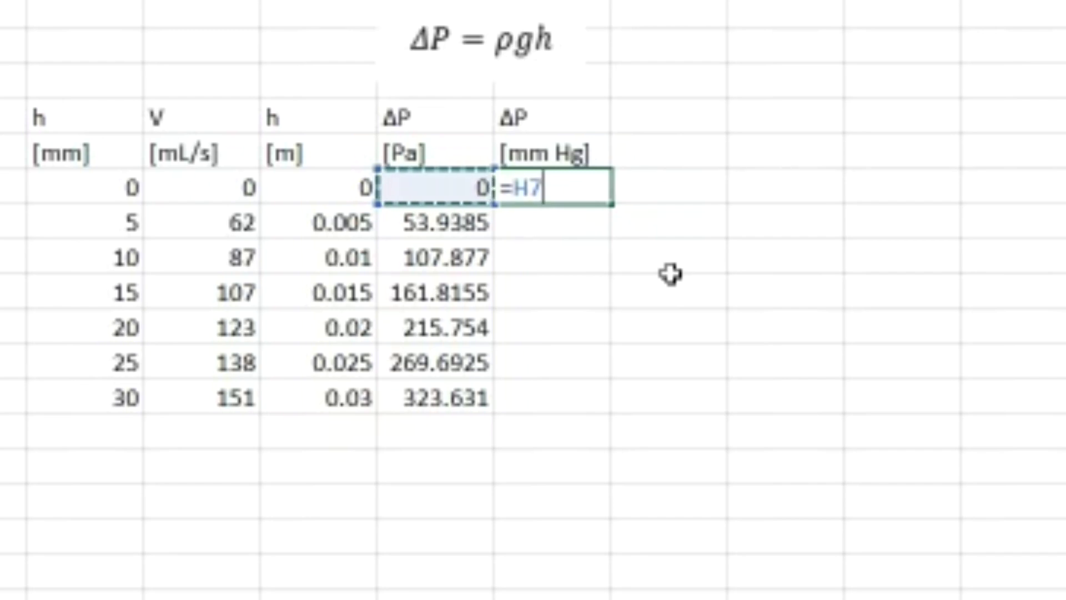
pyautogui.write('/101')
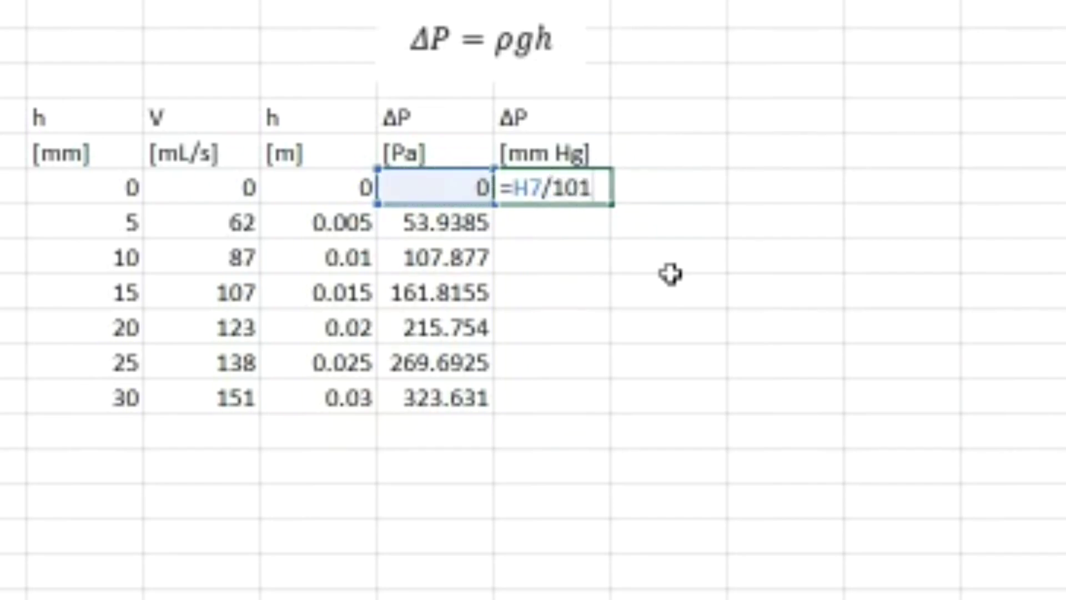
pyautogui.write('325')
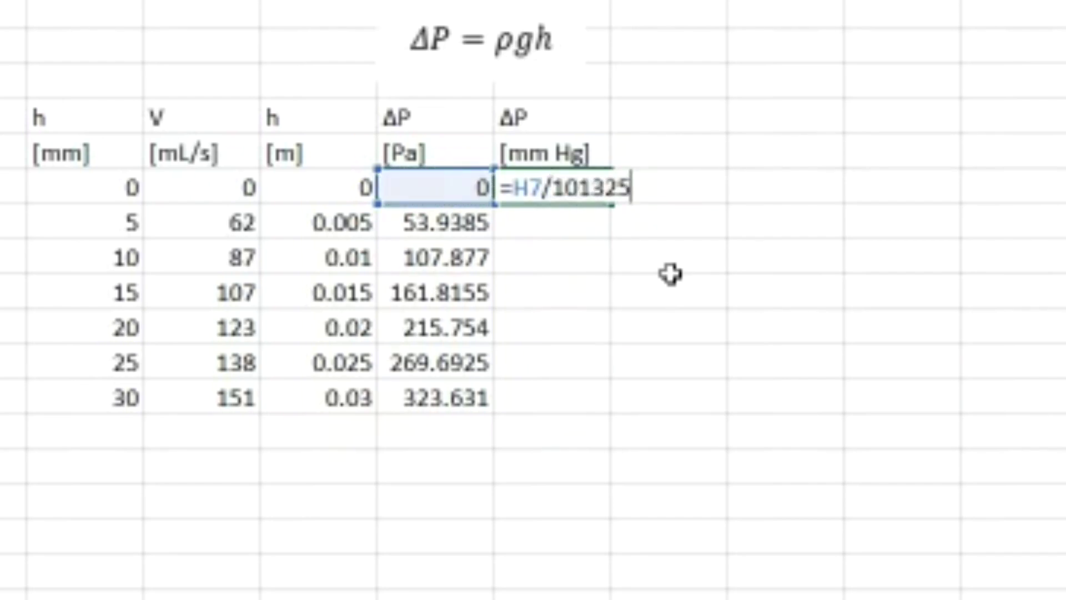
pyautogui.write('*760')
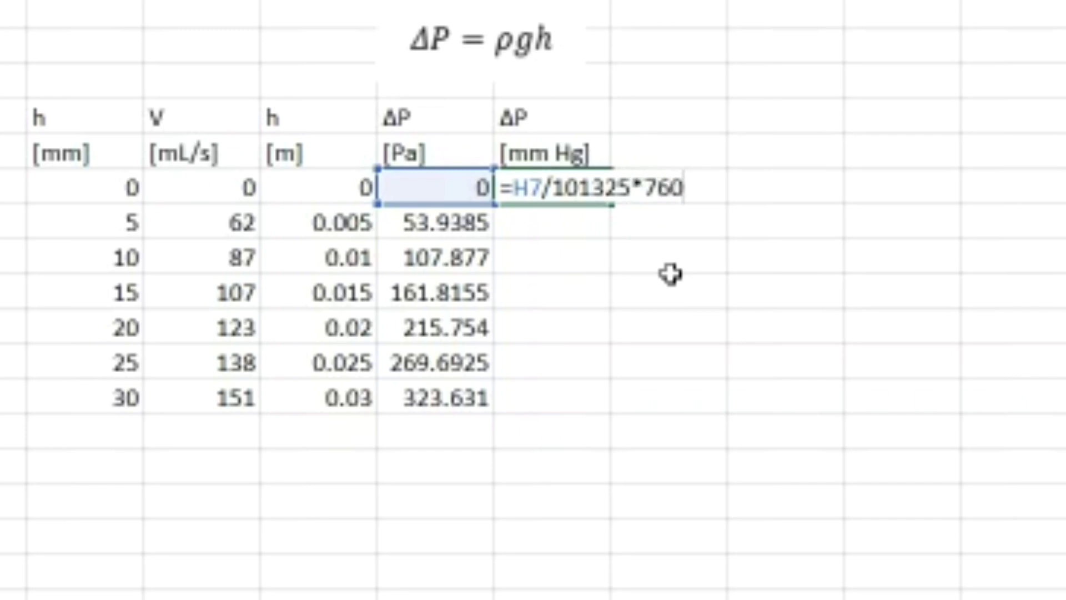
pyautogui.press('Return')
pyautogui.click(581, 198)
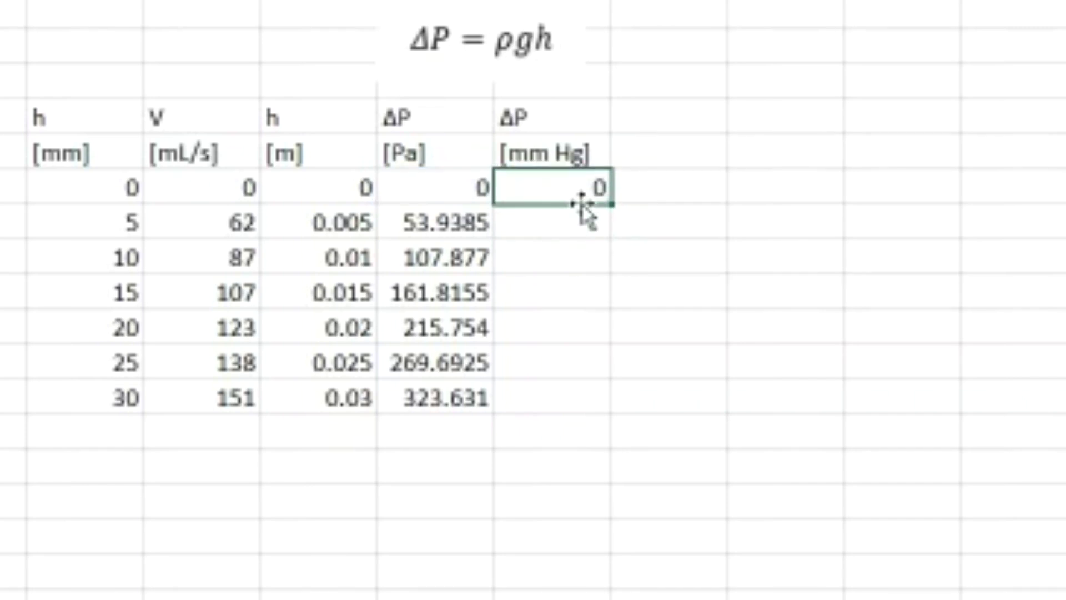
pyautogui.moveTo(614, 206); pyautogui.dragTo(578, 413)
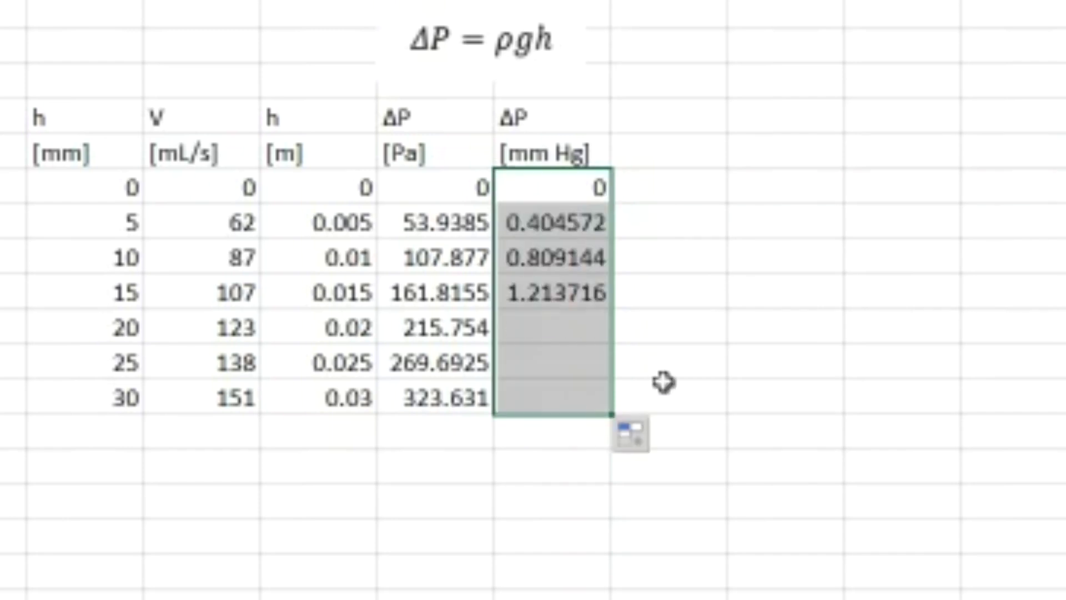
pyautogui.click(700, 239)
pyautogui.press('Up')
pyautogui.press('Up')
pyautogui.press('Up')
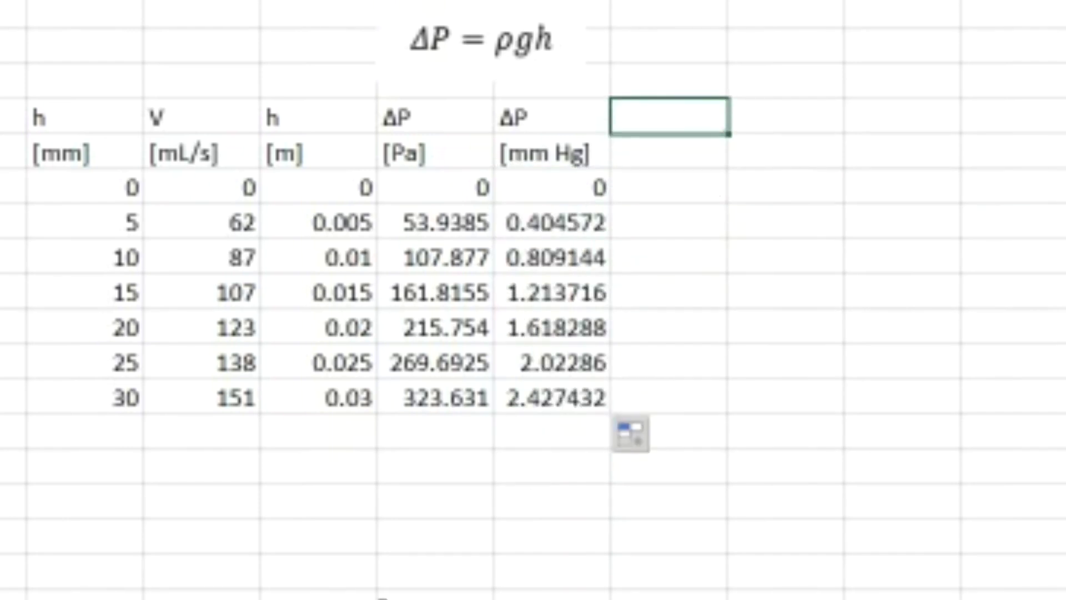
pyautogui.moveTo(555, 118); pyautogui.dragTo(582, 406)
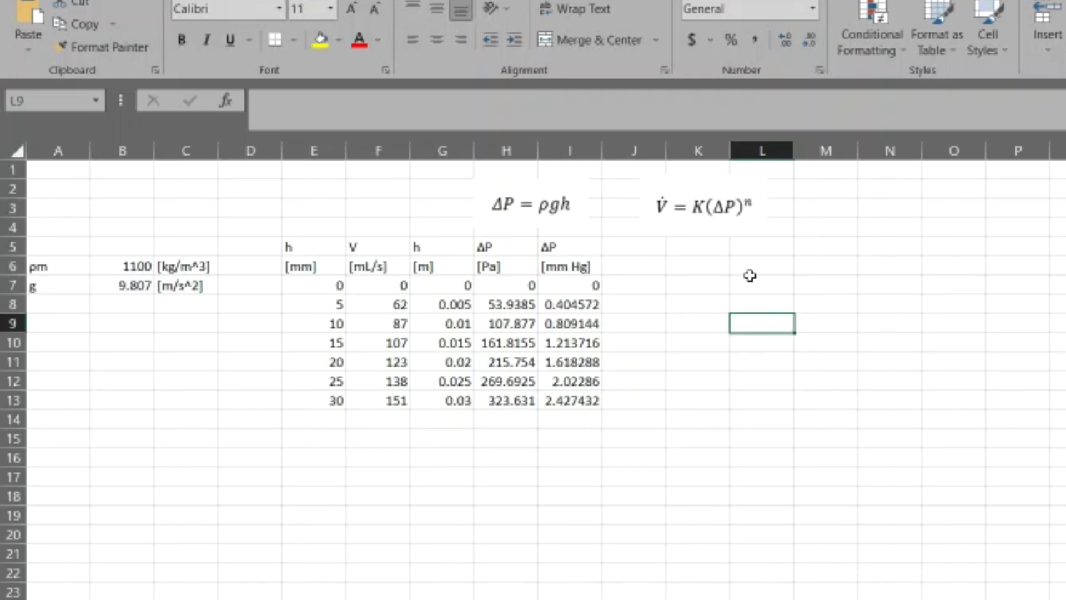
pyautogui.click(721, 230)
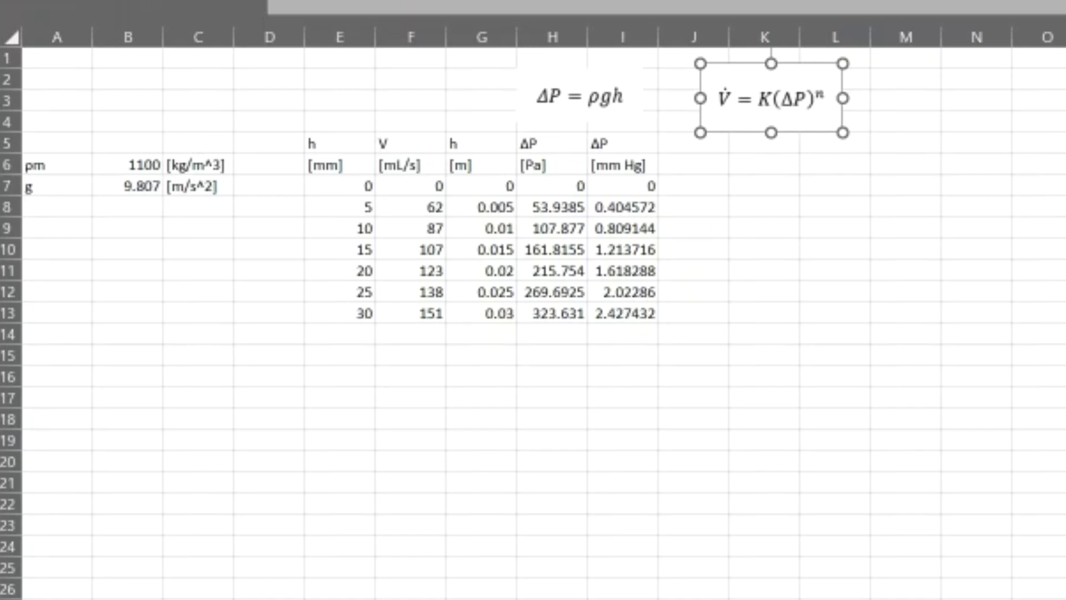
pyautogui.click(823, 194)
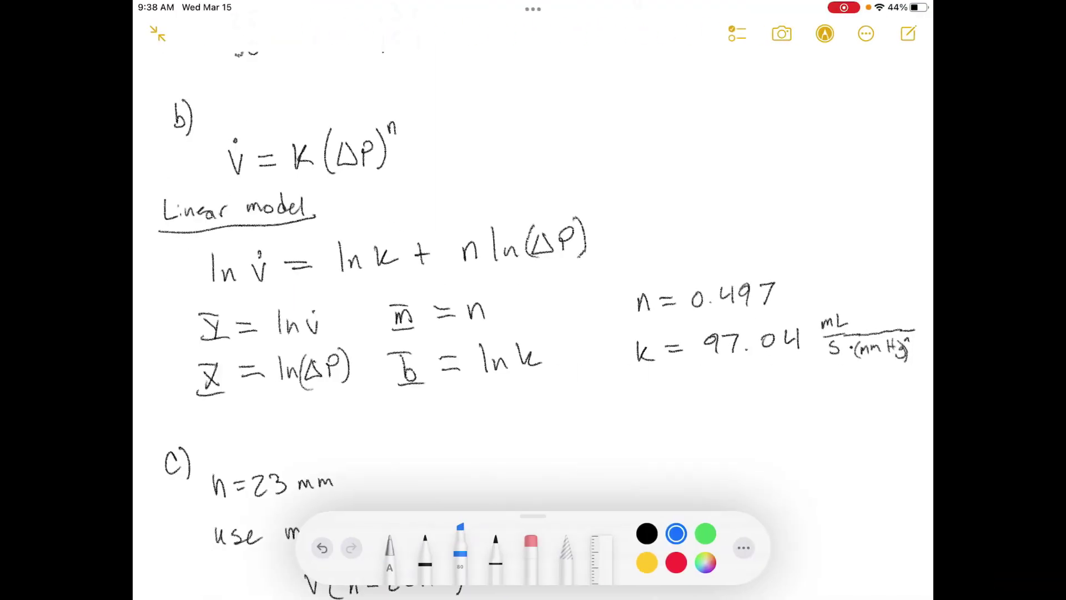
# Step: In the handwritten notes, highlight the power-law equation, the Linear model heading and the terms of the linearized equation in blue
pyautogui.moveTo(222, 161); pyautogui.dragTo(398, 141)
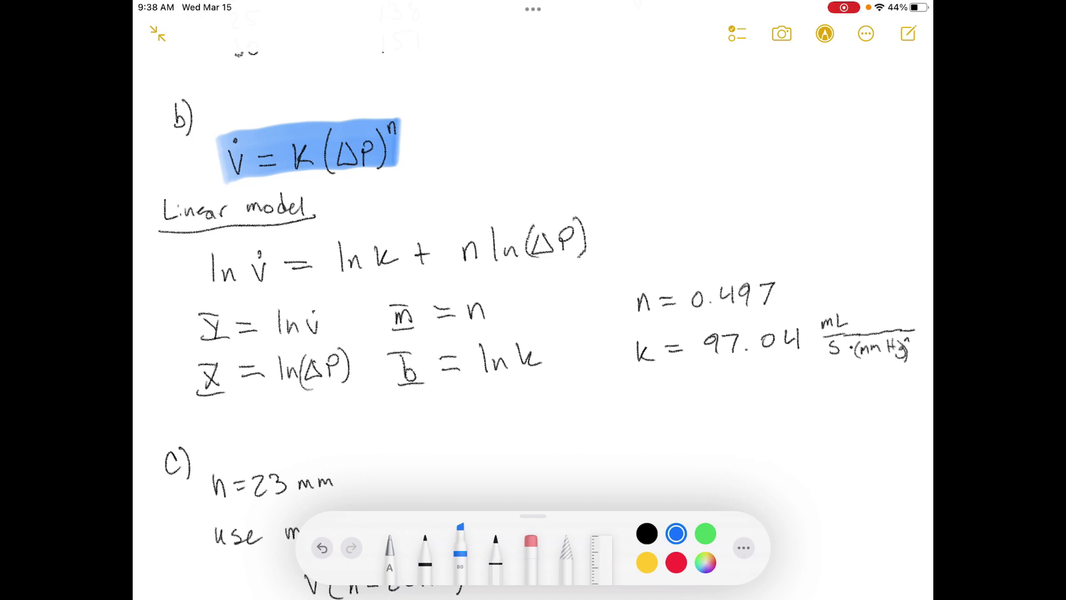
pyautogui.moveTo(153, 214); pyautogui.dragTo(309, 212)
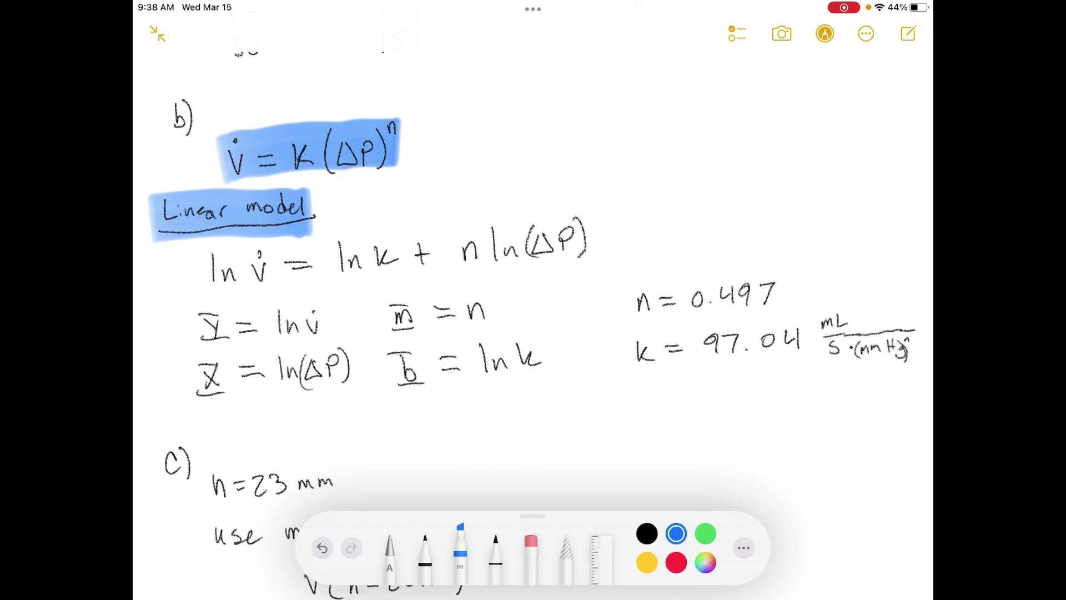
pyautogui.moveTo(207, 273); pyautogui.dragTo(270, 273)
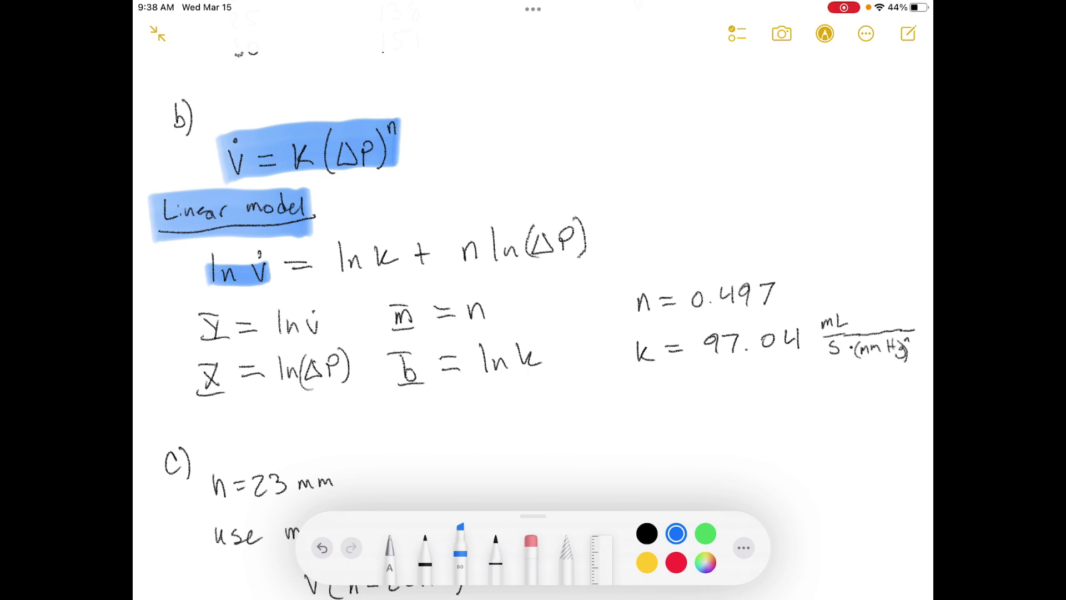
pyautogui.moveTo(260, 248)
pyautogui.mouseDown()
pyautogui.moveTo(200, 263)
pyautogui.moveTo(261, 278)
pyautogui.mouseUp()
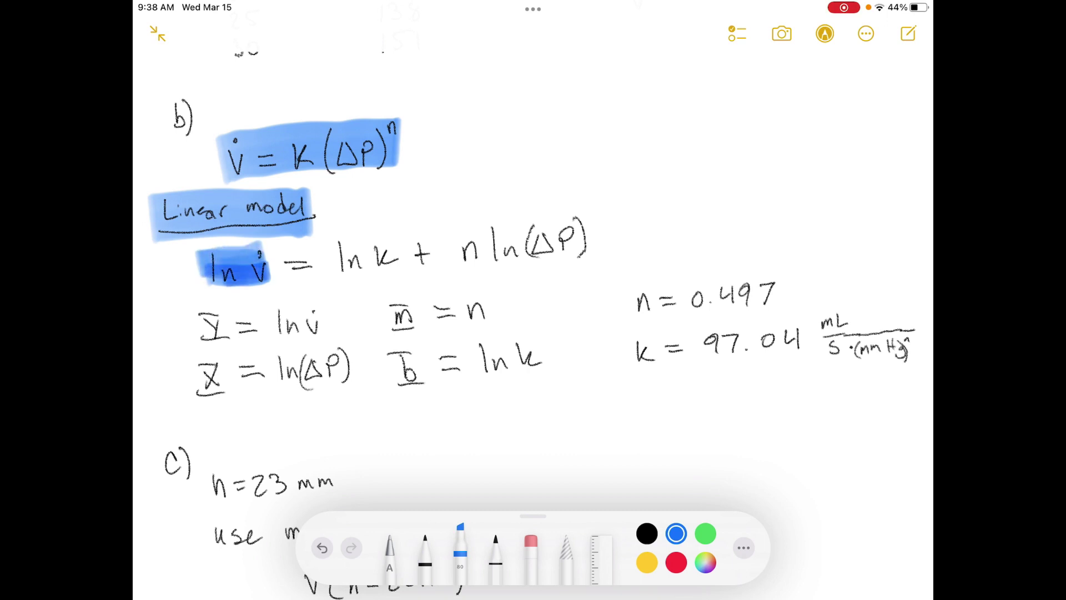
pyautogui.moveTo(330, 257)
pyautogui.mouseDown()
pyautogui.moveTo(404, 258)
pyautogui.moveTo(602, 231)
pyautogui.mouseUp()
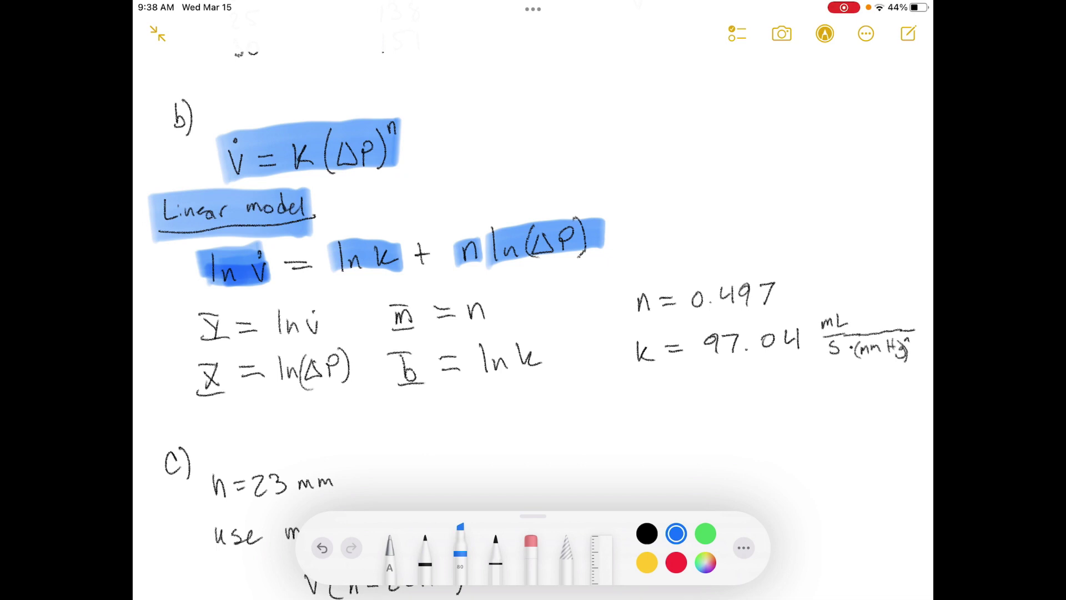
# Step: Highlight the Y, X, m and b definitions of the linear model, and mark k and n in the original equation
pyautogui.moveTo(189, 328); pyautogui.dragTo(320, 326)
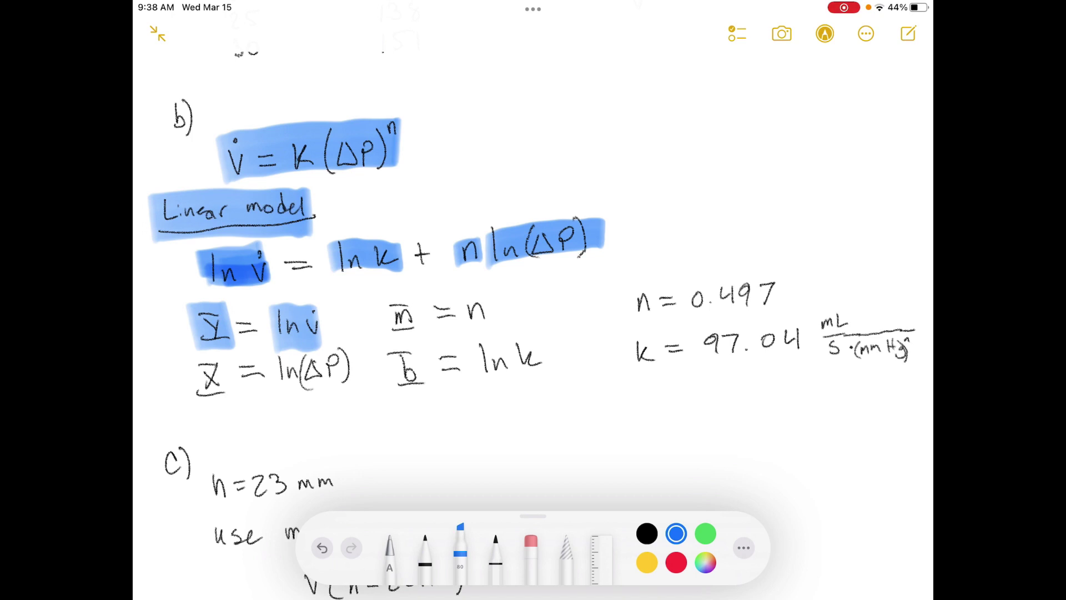
pyautogui.moveTo(190, 364)
pyautogui.mouseDown()
pyautogui.moveTo(205, 403)
pyautogui.moveTo(346, 363)
pyautogui.mouseUp()
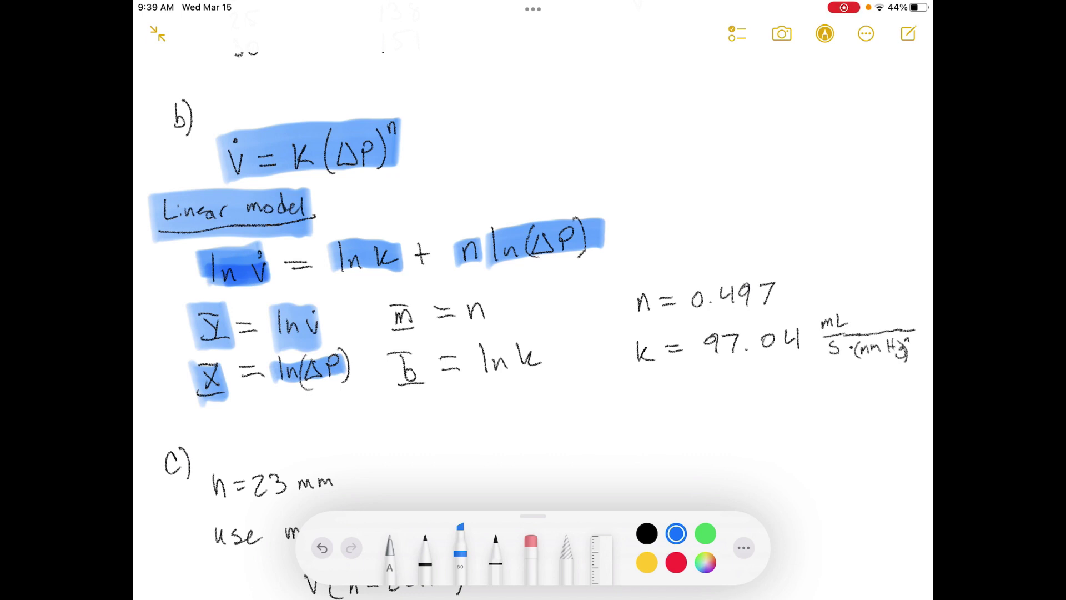
pyautogui.moveTo(384, 317); pyautogui.dragTo(496, 307)
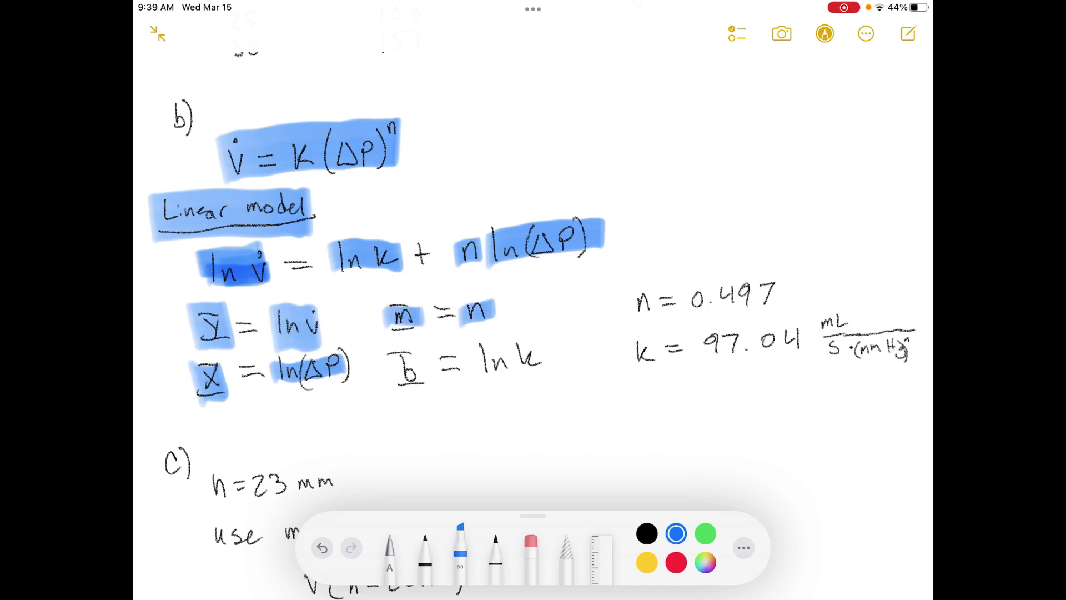
pyautogui.moveTo(391, 371); pyautogui.dragTo(538, 356)
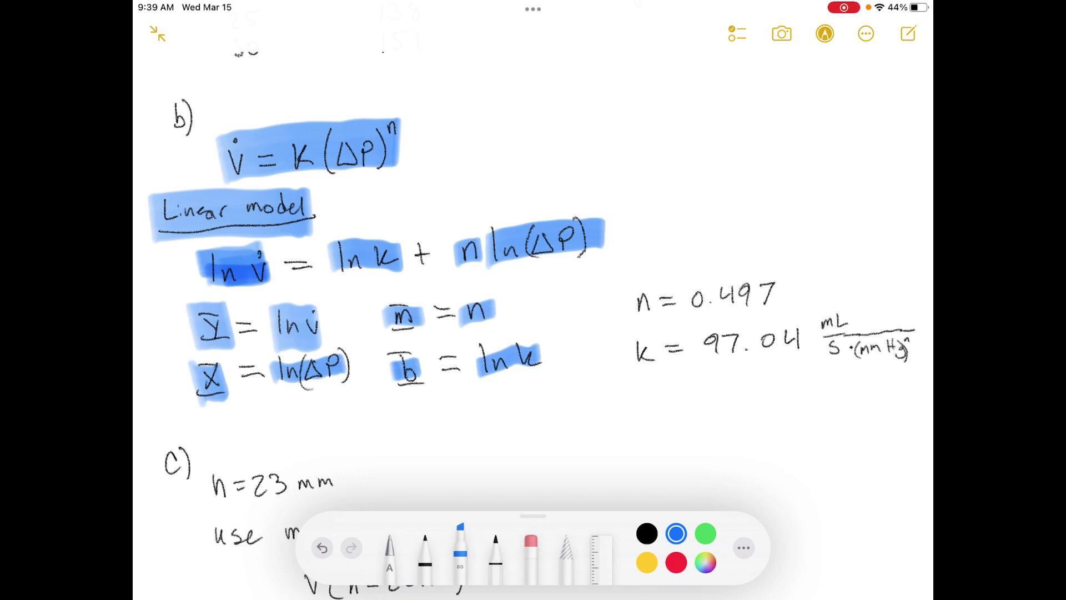
pyautogui.moveTo(307, 133); pyautogui.dragTo(299, 186)
pyautogui.moveTo(395, 103); pyautogui.dragTo(396, 152)
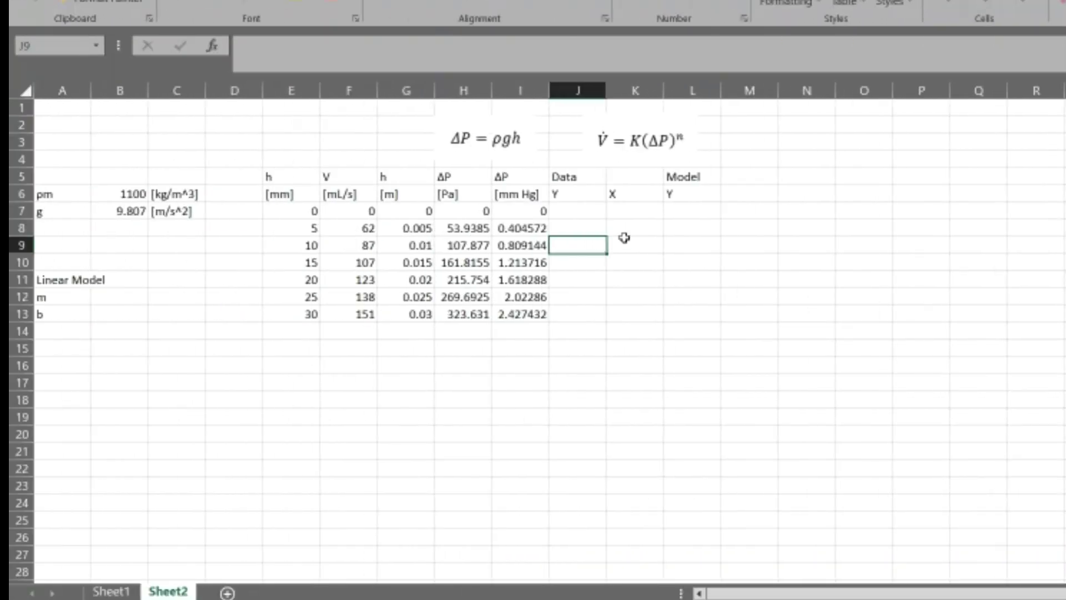
pyautogui.moveTo(580, 180); pyautogui.dragTo(671, 194)
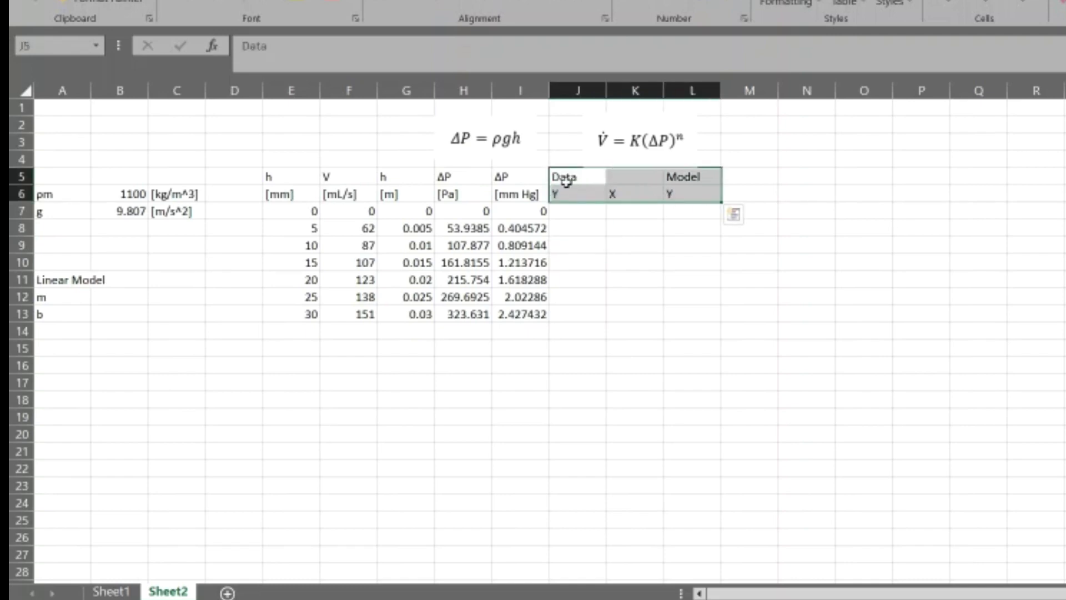
pyautogui.moveTo(566, 183)
pyautogui.mouseDown()
pyautogui.moveTo(575, 202)
pyautogui.moveTo(574, 189)
pyautogui.mouseUp()
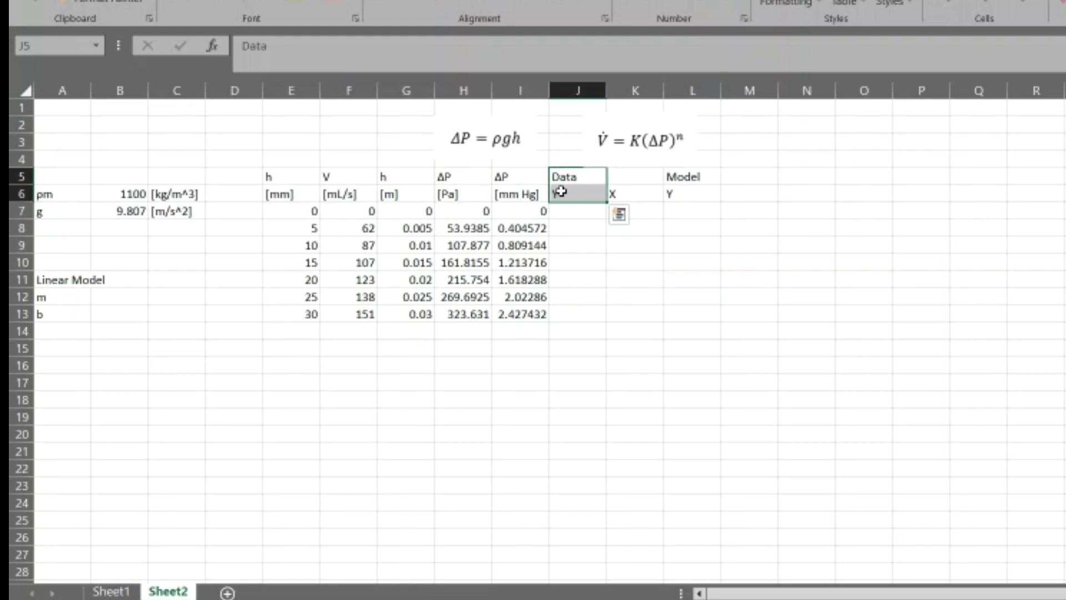
pyautogui.moveTo(688, 178); pyautogui.dragTo(689, 196)
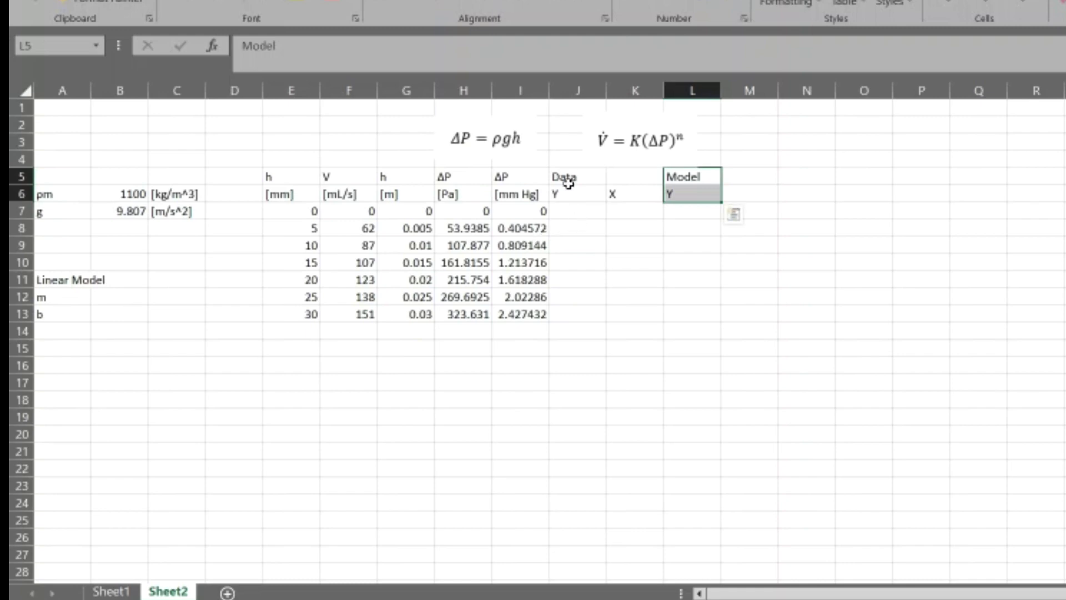
# Step: In the Excel sheet, calculate the Y data with =LN(F7) in J7 and fill the formula down to J13
pyautogui.click(574, 229)
pyautogui.click(582, 211)
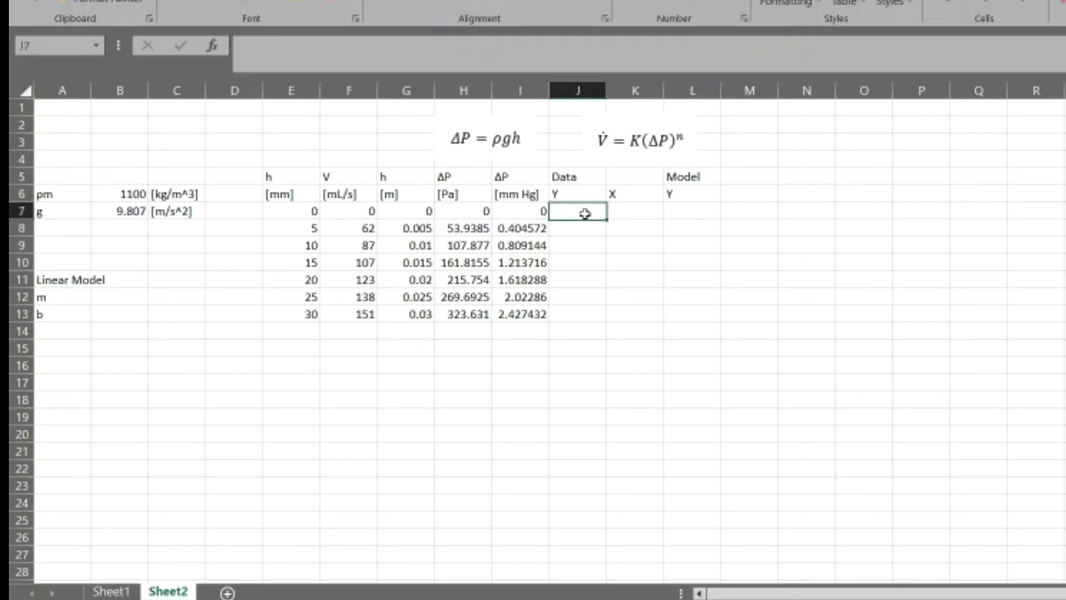
pyautogui.write('=')
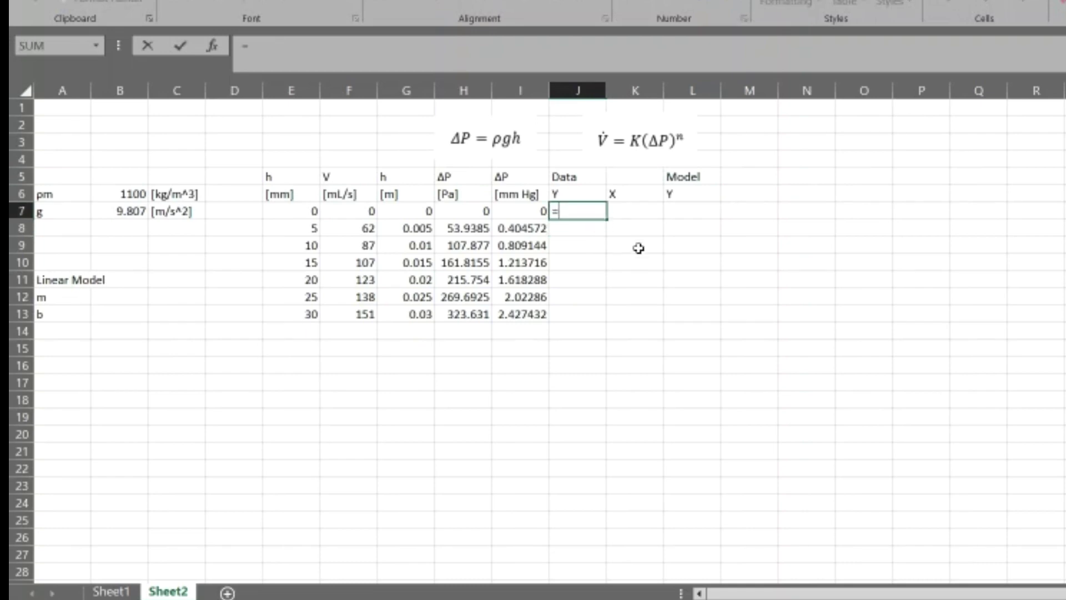
pyautogui.write('LN(')
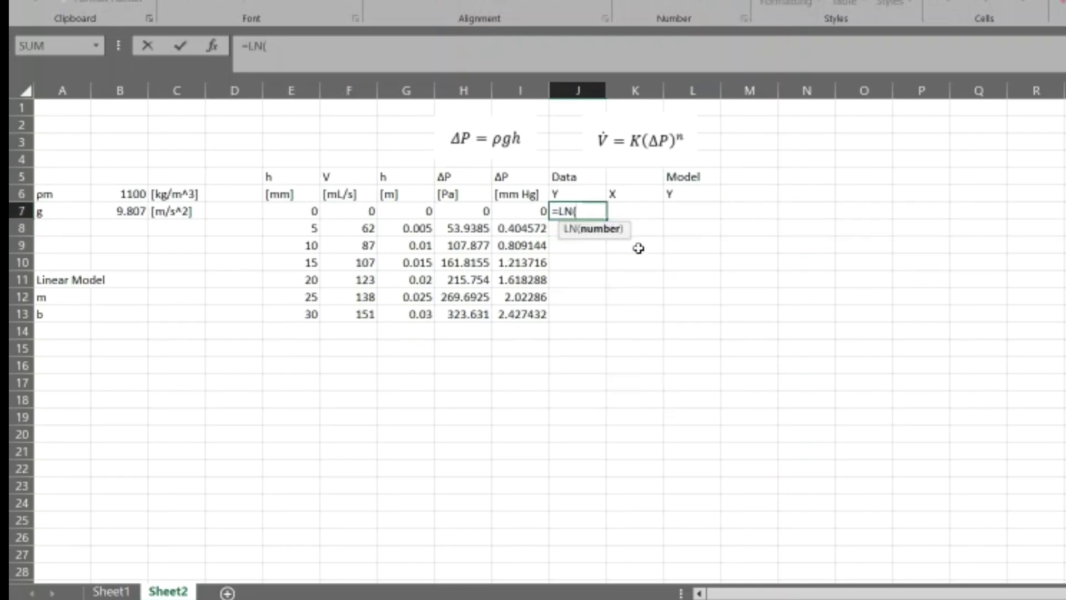
pyautogui.click(358, 217)
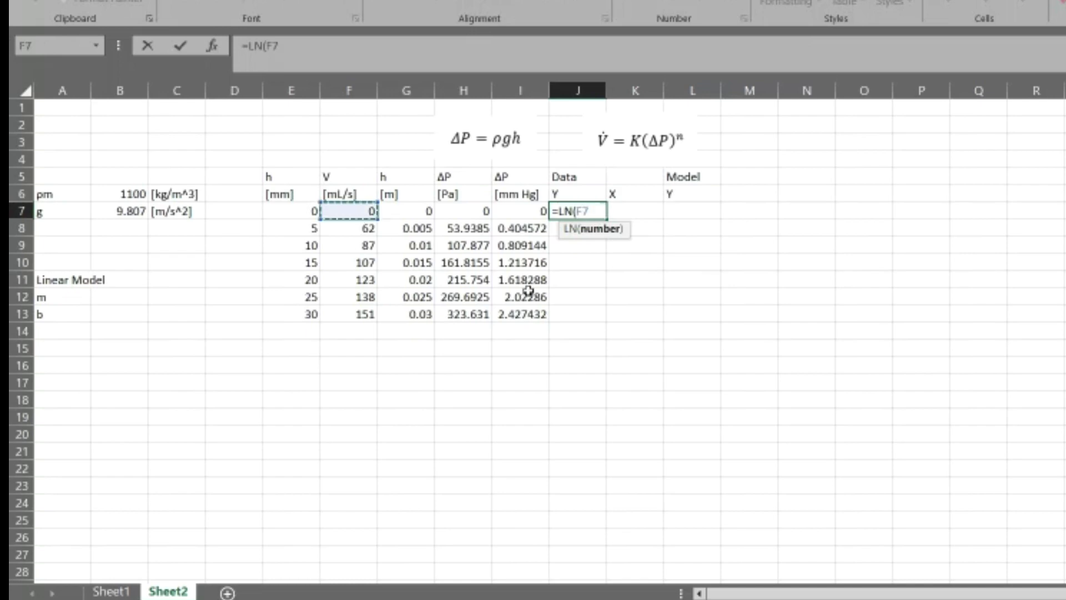
pyautogui.write(')')
pyautogui.press('Return')
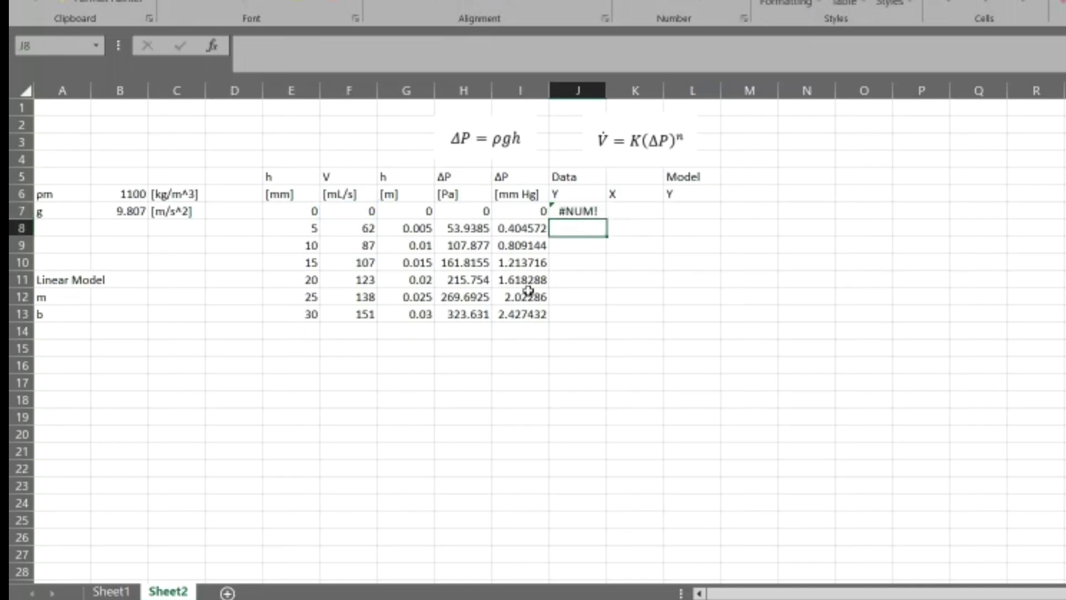
pyautogui.click(585, 211)
pyautogui.moveTo(584, 211); pyautogui.dragTo(607, 318)
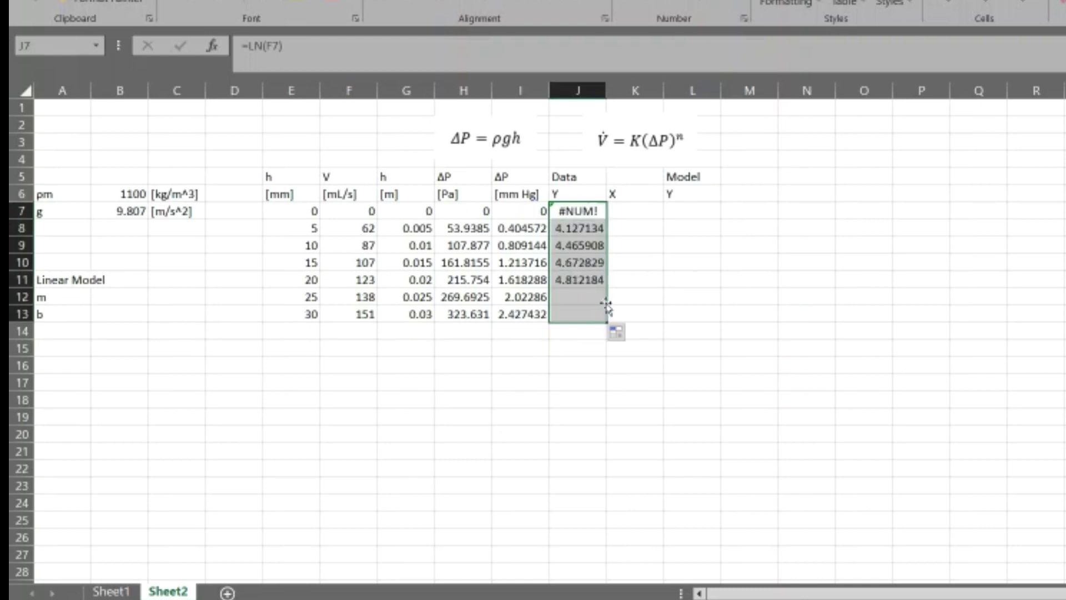
# Step: Check the Y formula in J7 against its source flow rate in F7, and review the Y values in J8:J13
pyautogui.click(577, 229)
pyautogui.click(589, 210)
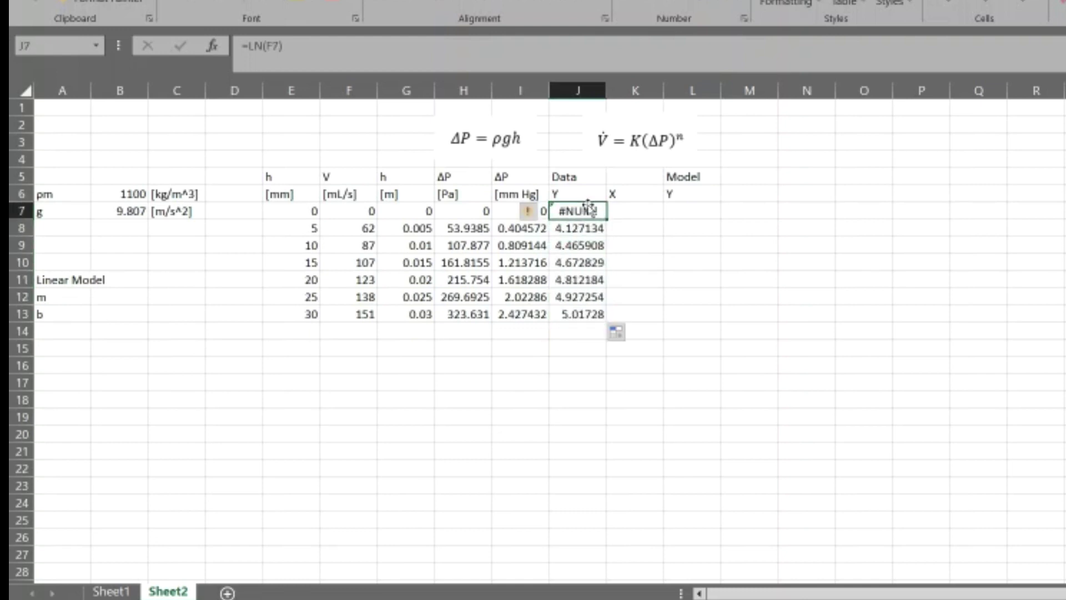
pyautogui.click(373, 209)
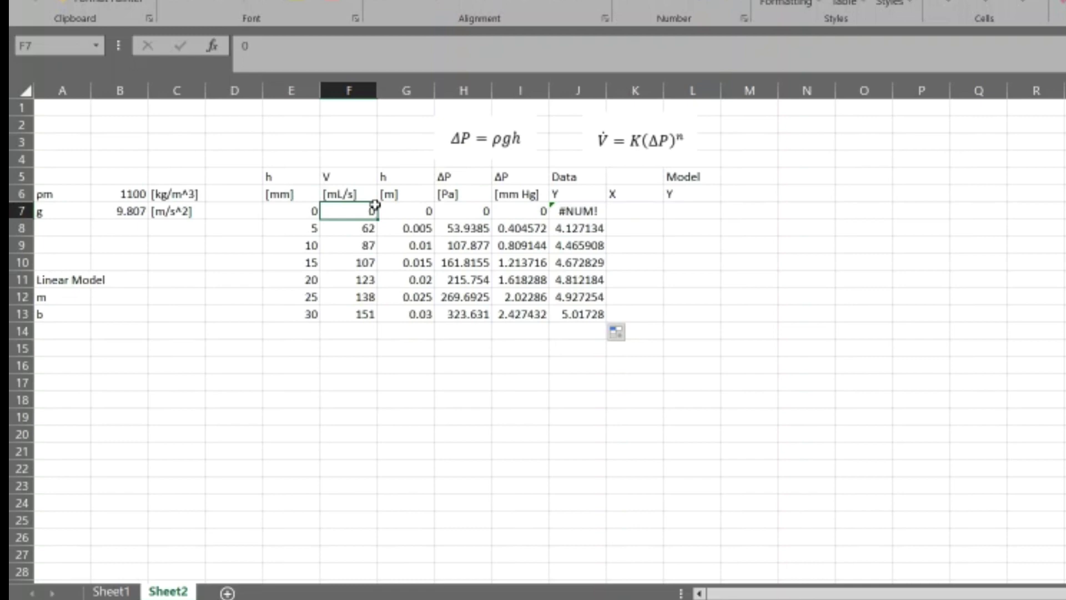
pyautogui.click(580, 211)
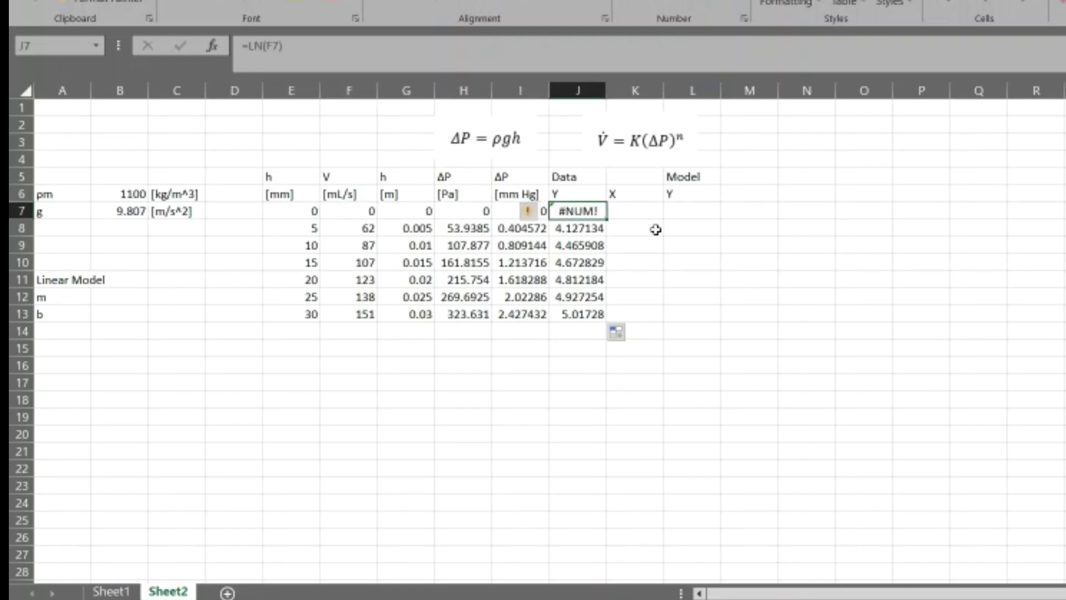
pyautogui.moveTo(594, 212); pyautogui.dragTo(688, 213)
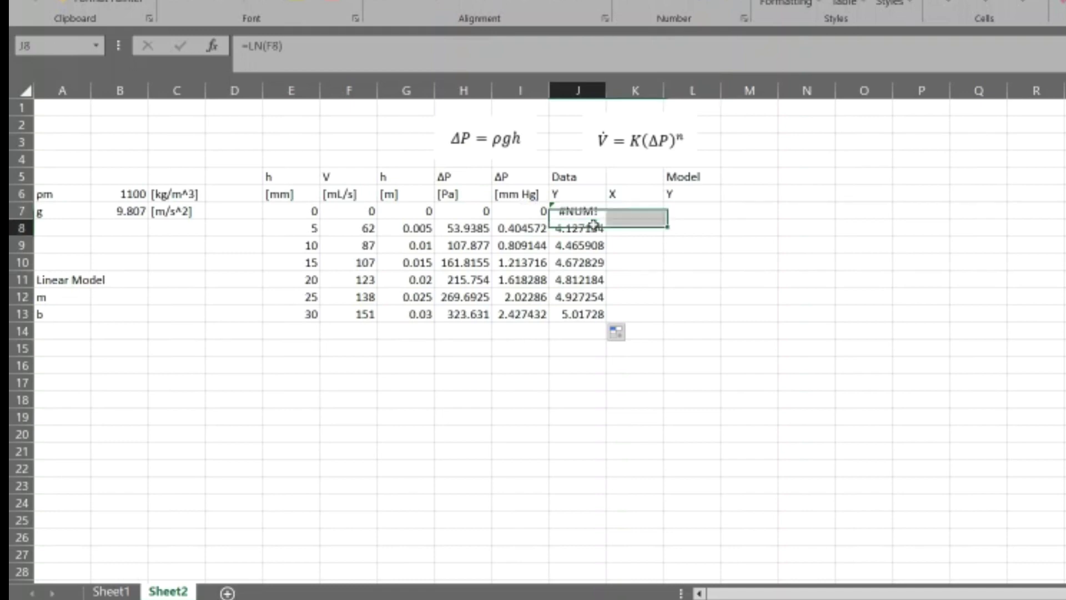
pyautogui.moveTo(596, 225); pyautogui.dragTo(604, 316)
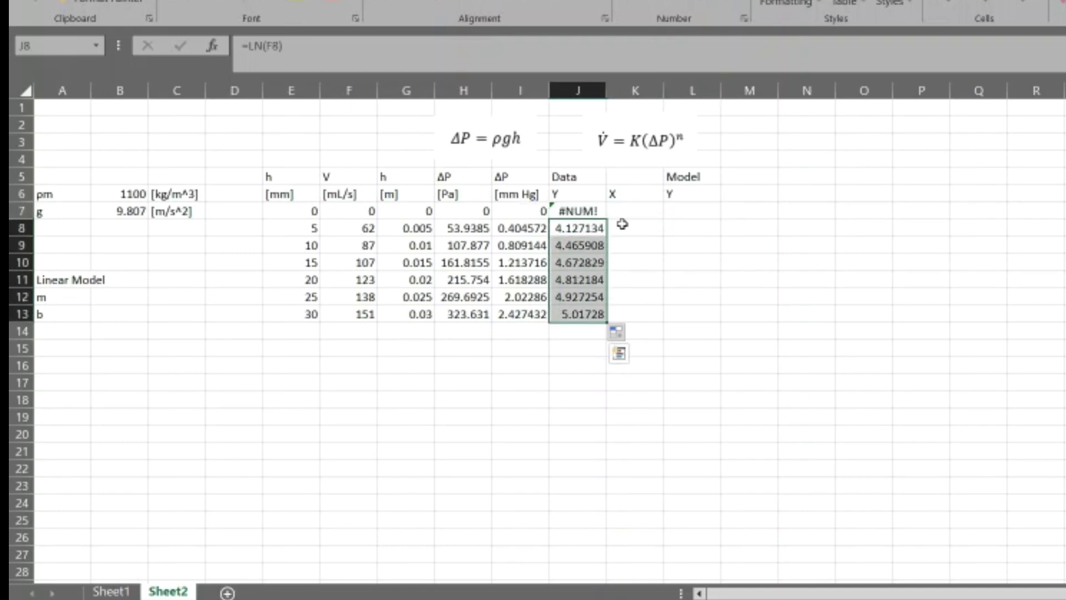
# Step: Calculate the X data with =LN(I7) in K7 and fill the formula down to K13
pyautogui.click(628, 206)
pyautogui.write('=')
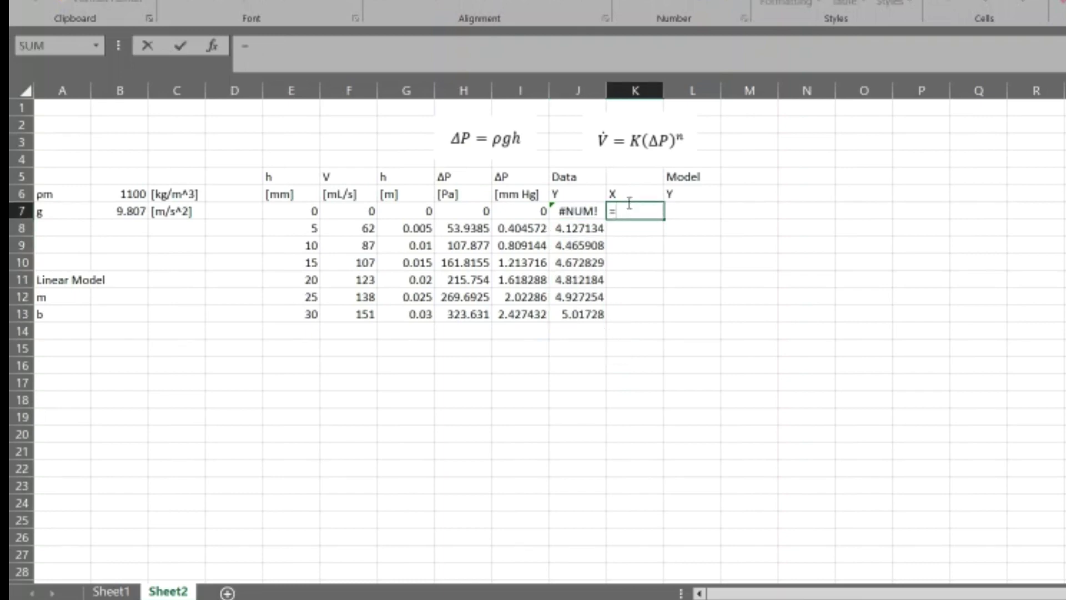
pyautogui.write('ln')
pyautogui.press('Tab')
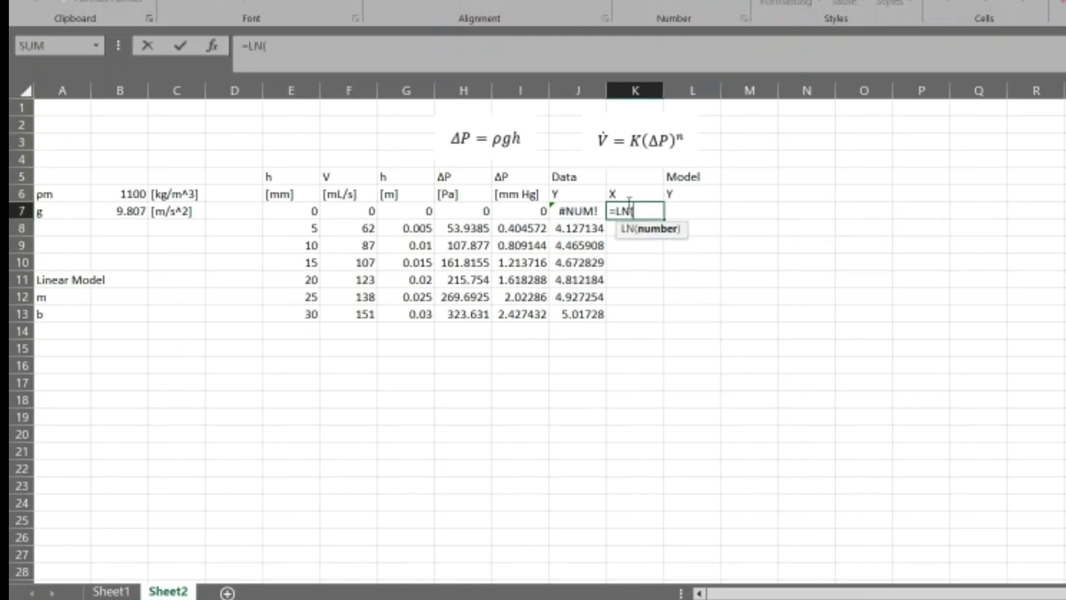
pyautogui.click(476, 209)
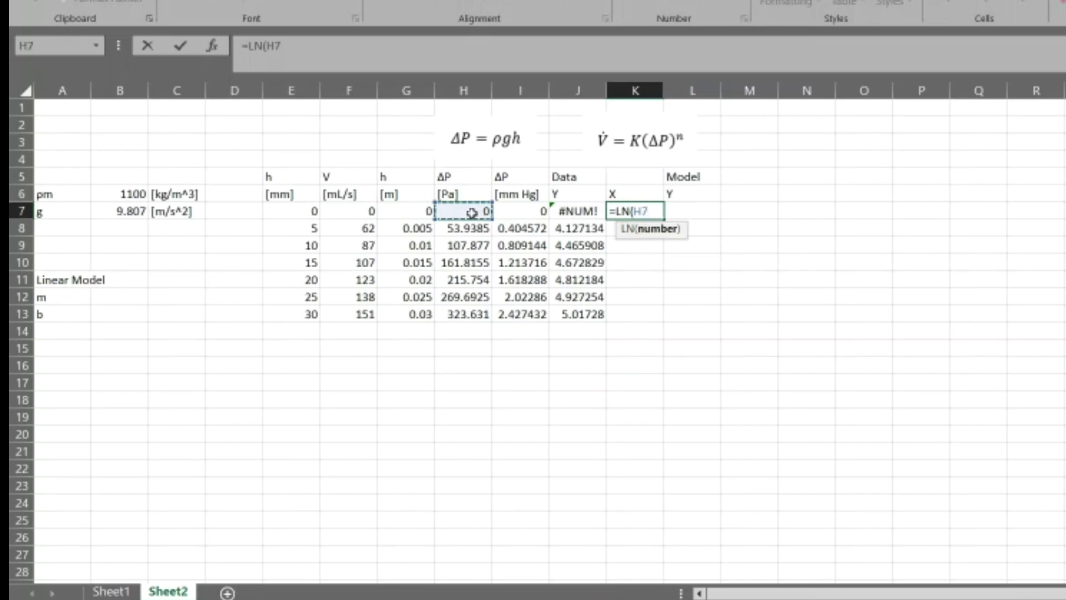
pyautogui.moveTo(522, 211)
pyautogui.mouseDown()
pyautogui.moveTo(528, 304)
pyautogui.moveTo(539, 241)
pyautogui.moveTo(529, 213)
pyautogui.mouseUp()
pyautogui.press('Return')
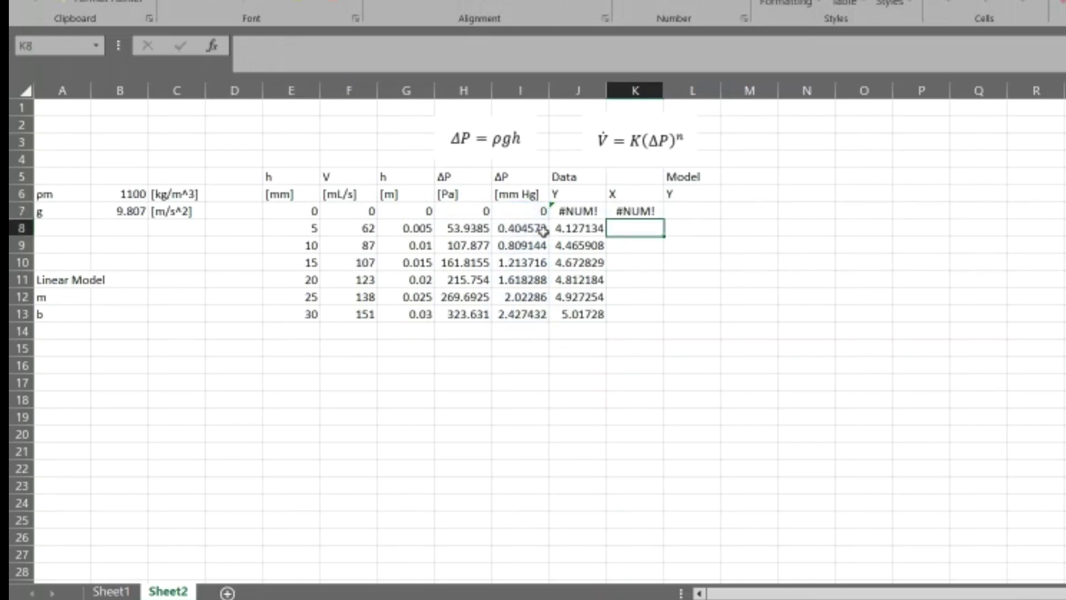
pyautogui.click(642, 209)
pyautogui.doubleClick(664, 220)
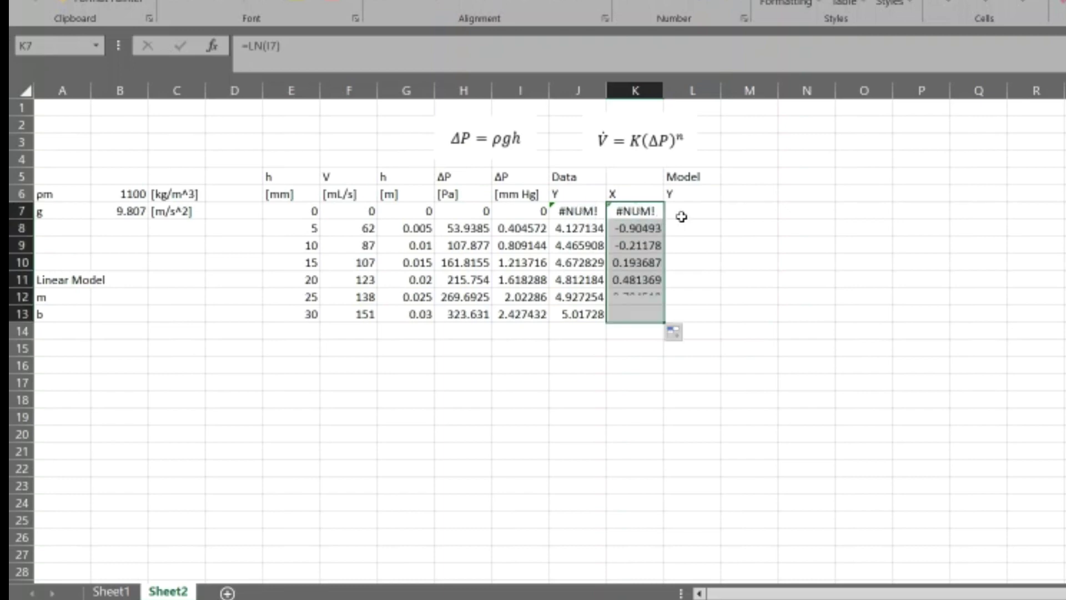
# Step: Enter the linear model formula =B12*K7+B13 for the model Y value in L7
pyautogui.click(694, 216)
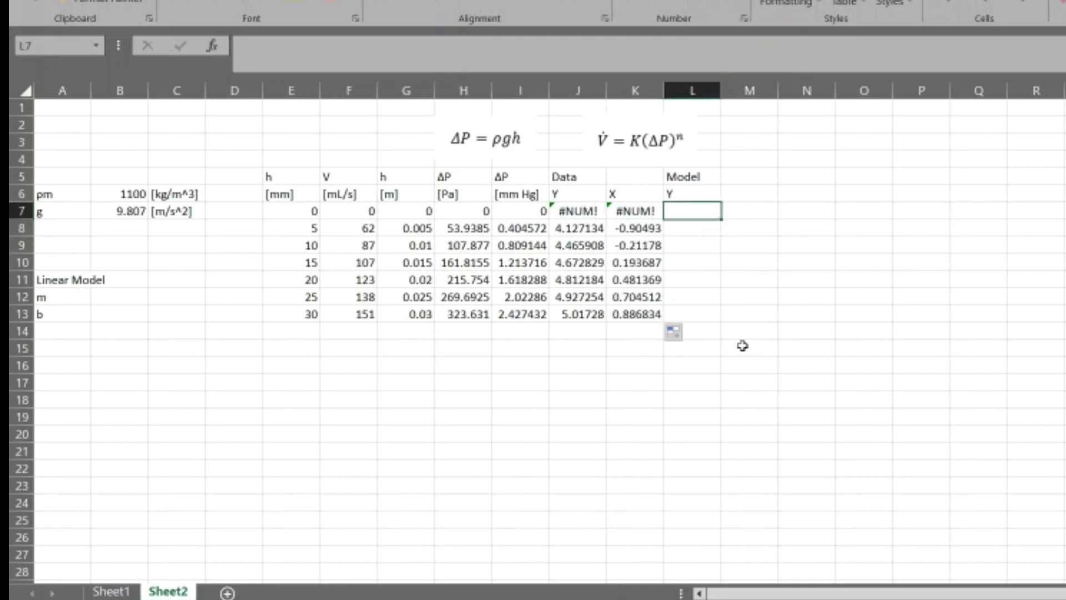
pyautogui.write('=')
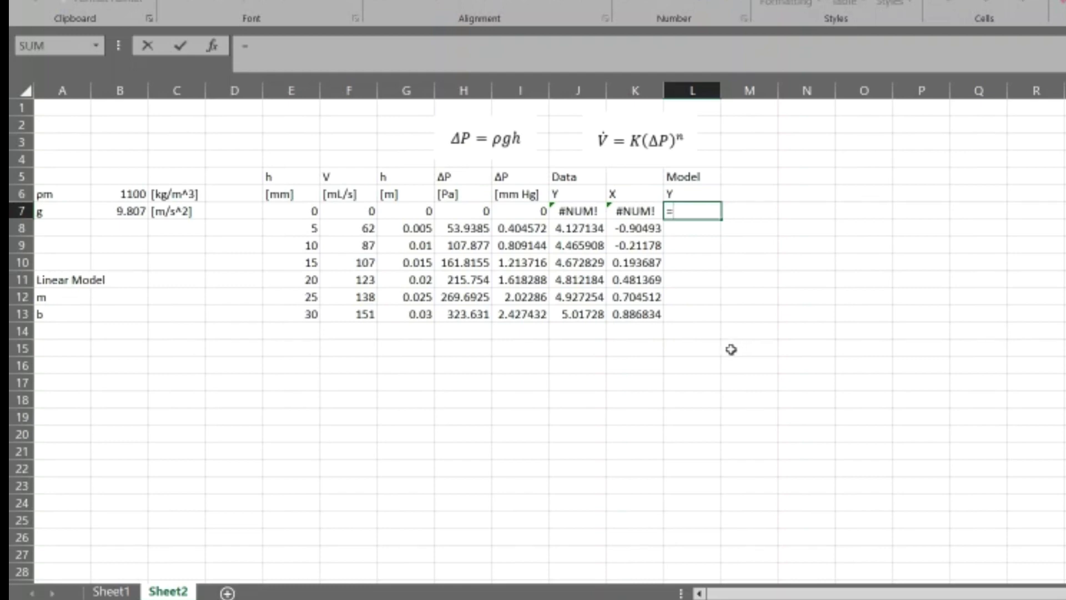
pyautogui.click(140, 300)
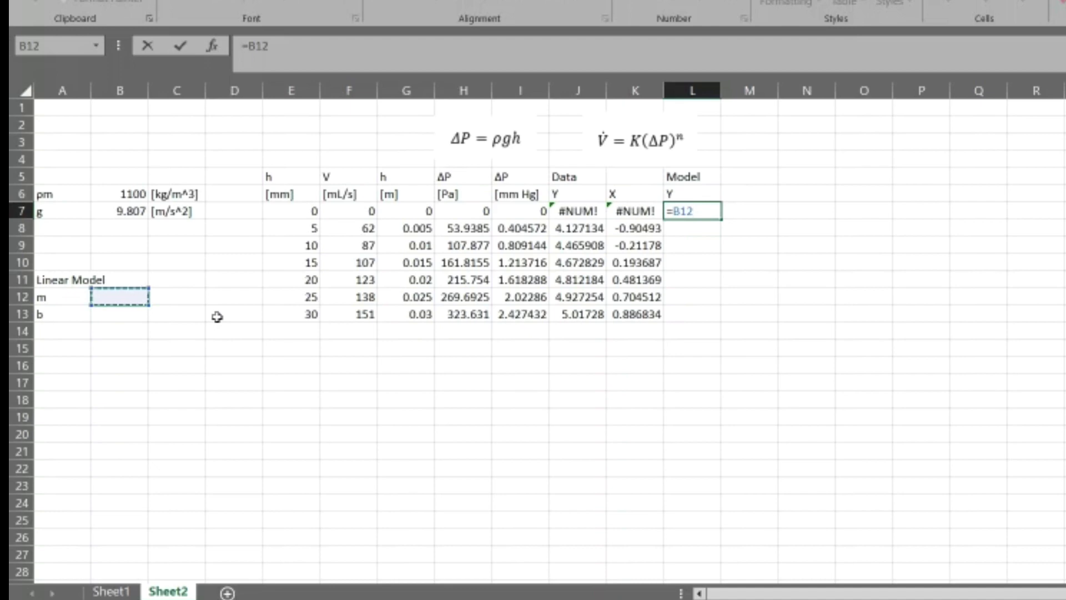
pyautogui.write('*')
pyautogui.click(632, 212)
pyautogui.write('+')
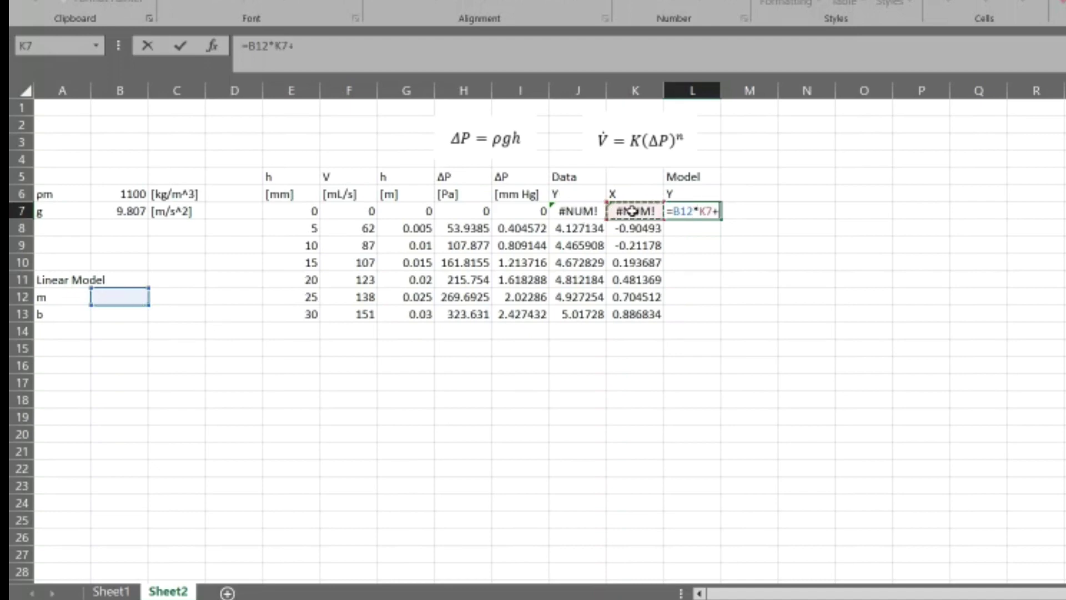
pyautogui.click(134, 314)
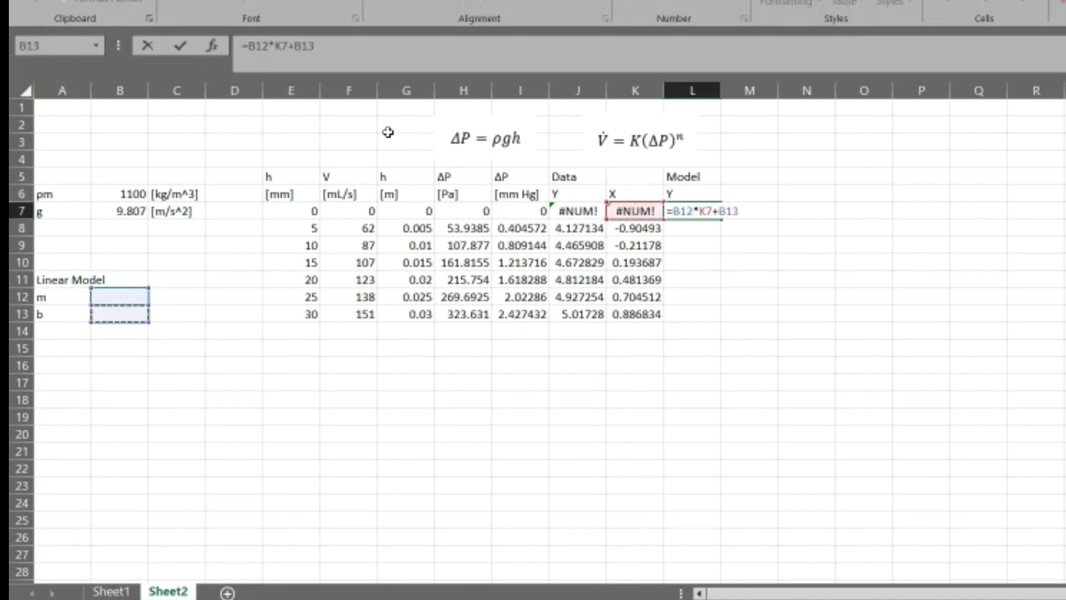
# Step: Make the m and b references absolute in L7, as =$B$12*K7+$B$13, and fill the formula down to L13
pyautogui.click(262, 45)
pyautogui.press('F4')
pyautogui.click(328, 45)
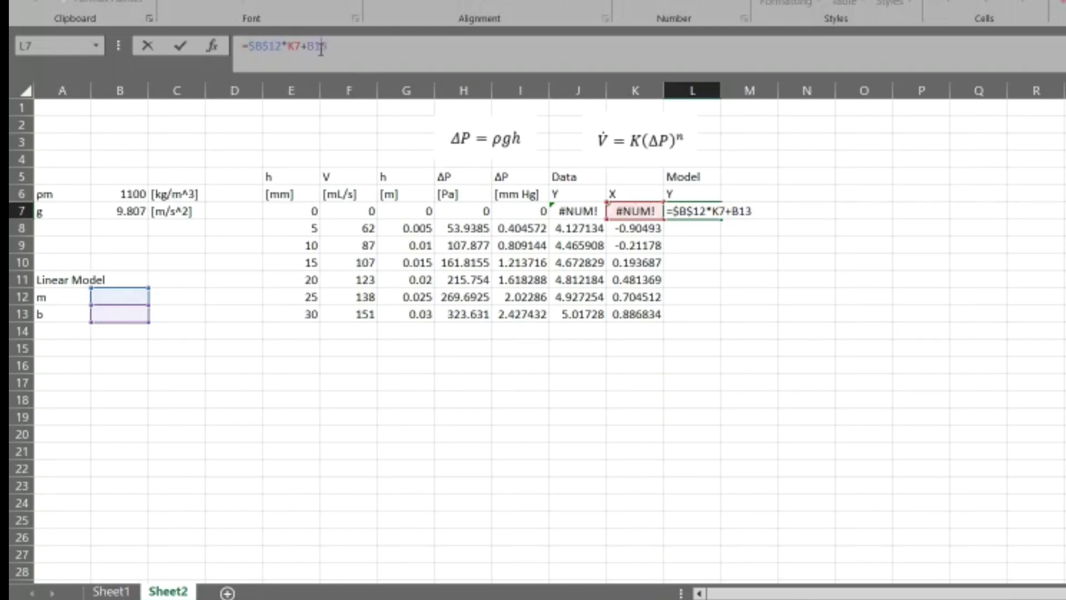
pyautogui.press('F4')
pyautogui.click(372, 50)
pyautogui.press('Return')
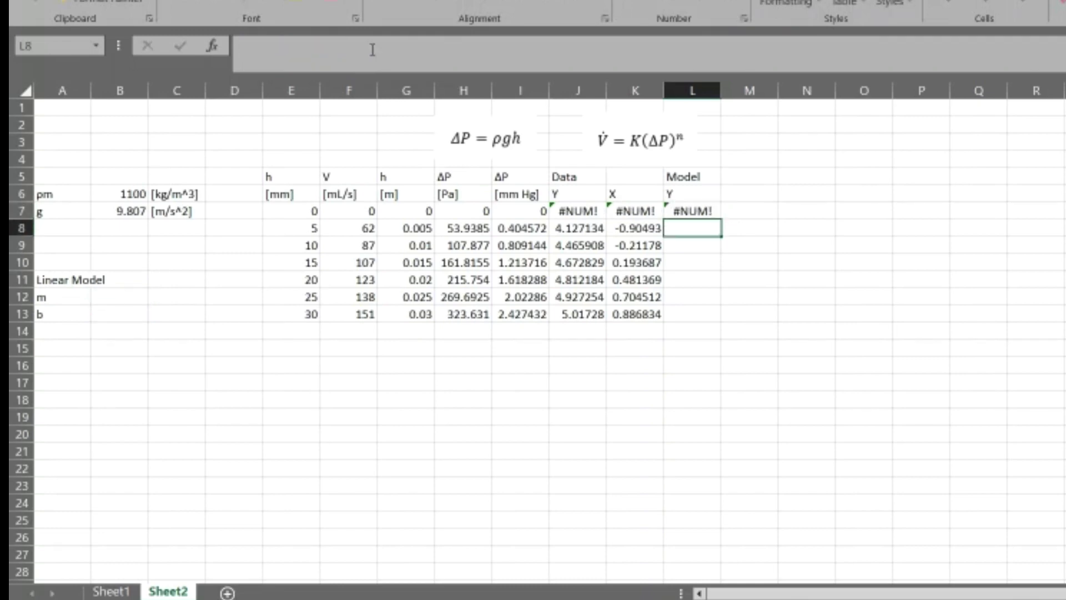
pyautogui.click(691, 211)
pyautogui.moveTo(722, 219); pyautogui.dragTo(722, 319)
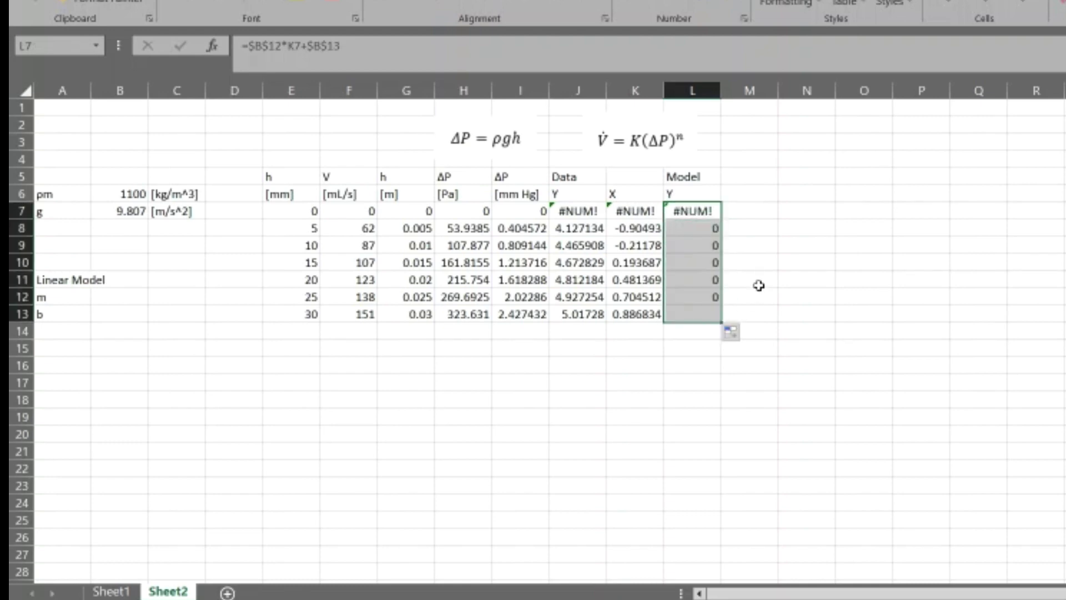
pyautogui.moveTo(699, 229); pyautogui.dragTo(698, 311)
# Step: Enter a trial value of 1 for both m in B12 and b in B13, and review the model Y values
pyautogui.click(117, 297)
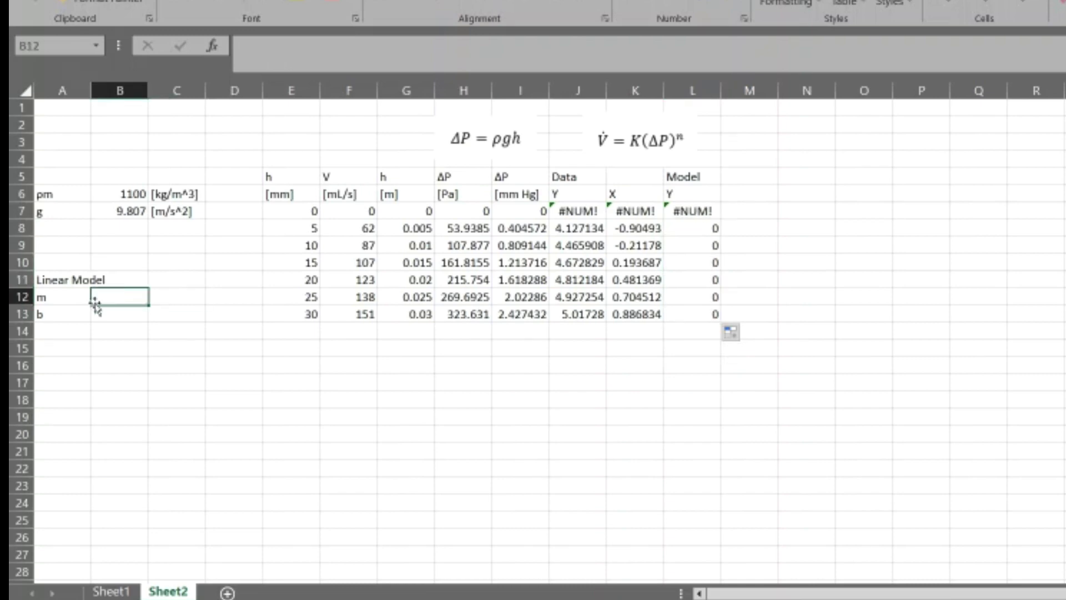
pyautogui.write('1')
pyautogui.press('Return')
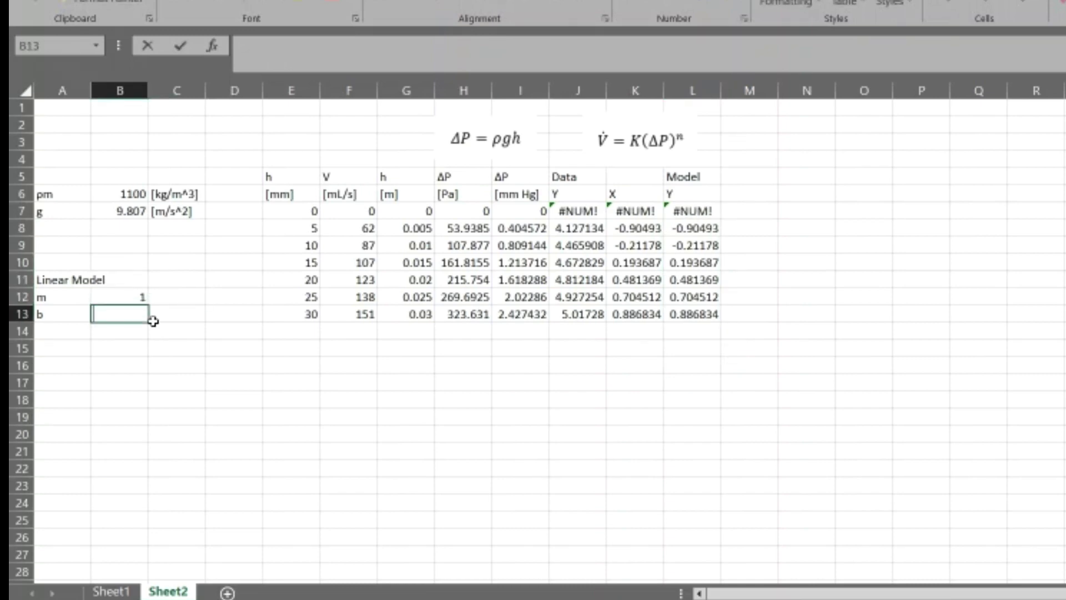
pyautogui.write('1')
pyautogui.press('Return')
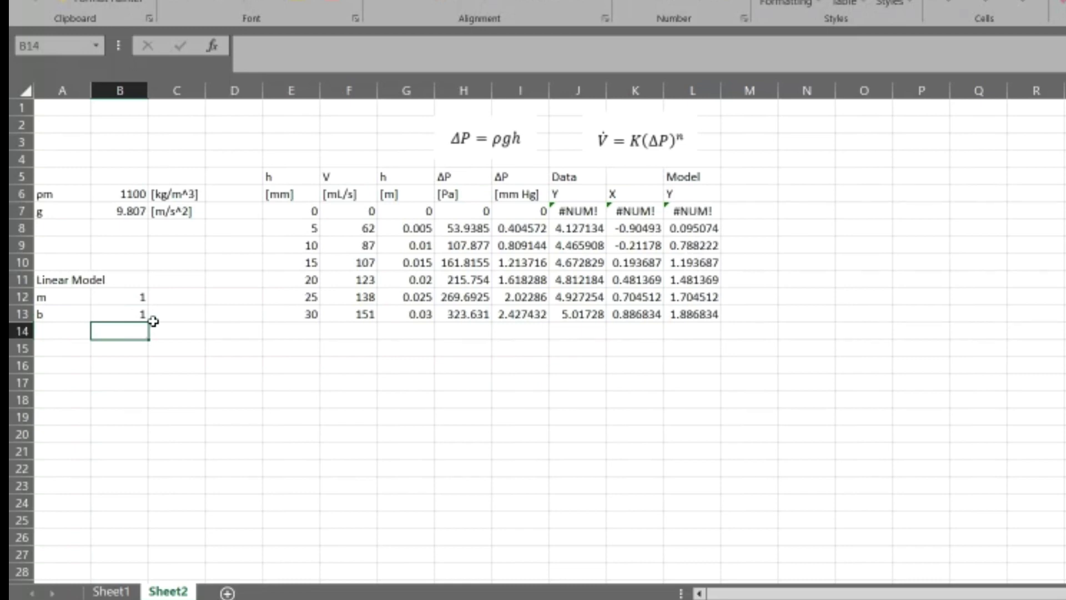
pyautogui.moveTo(694, 227); pyautogui.dragTo(710, 320)
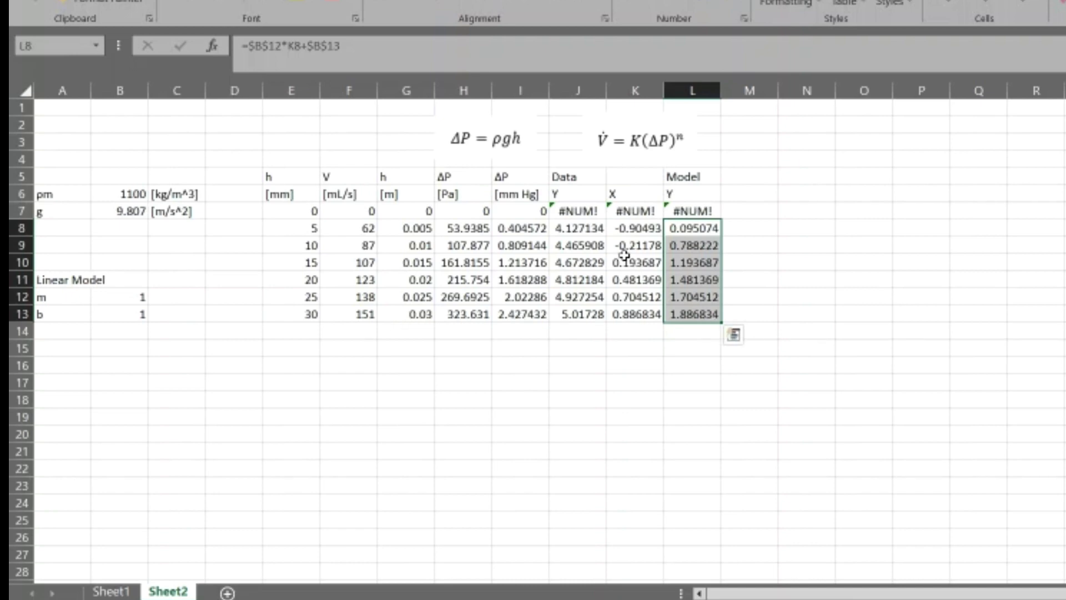
pyautogui.moveTo(625, 314); pyautogui.dragTo(690, 313)
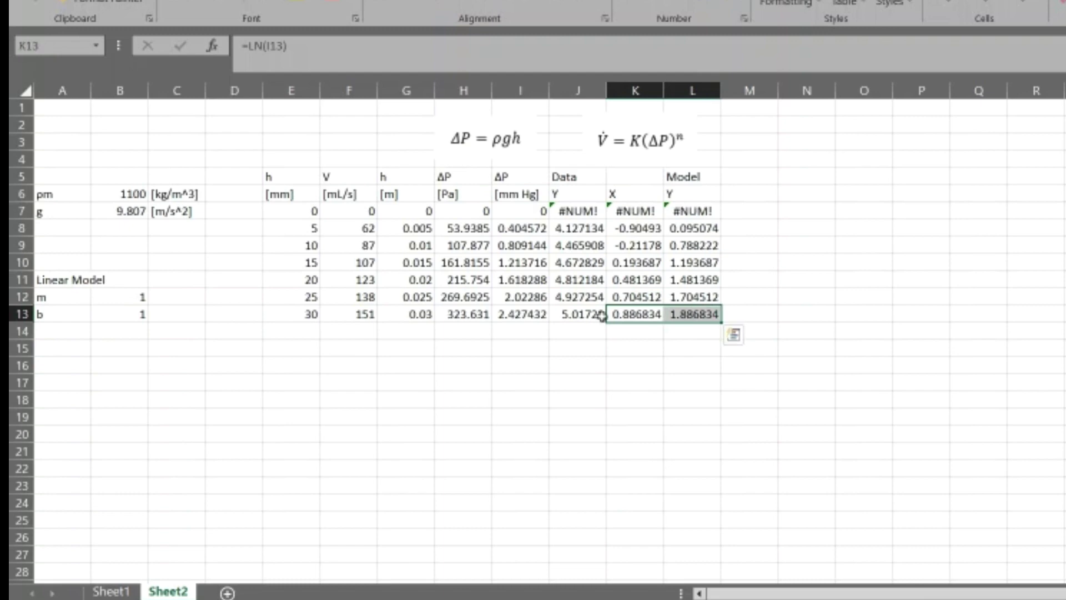
# Step: Calculate the slope m in B12 with the SLOPE function, using J8:J13 as known Ys and K8:K13 as known Xs
pyautogui.click(133, 297)
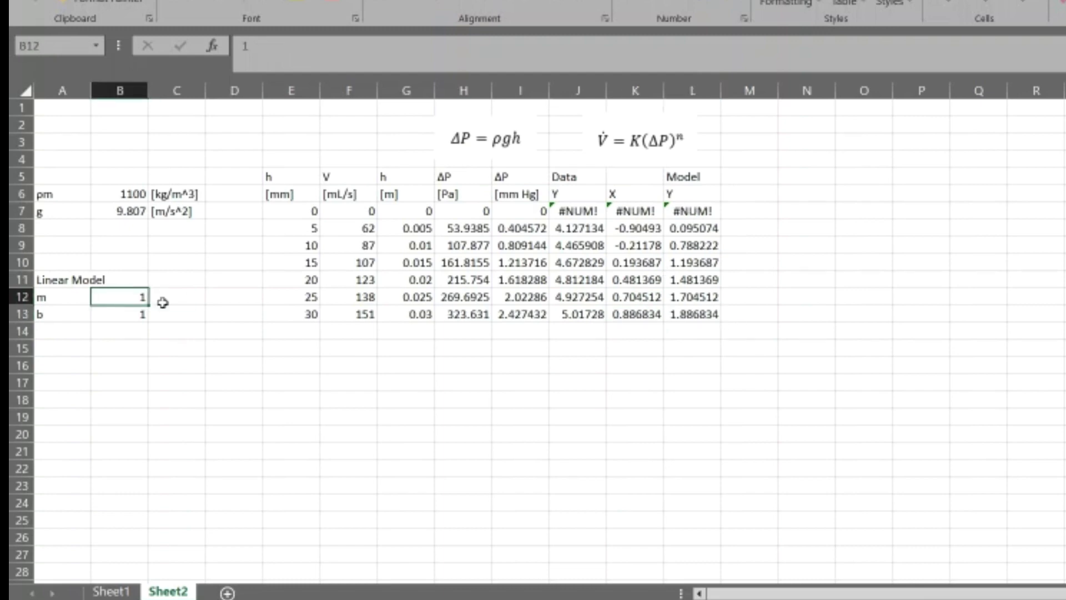
pyautogui.write('=')
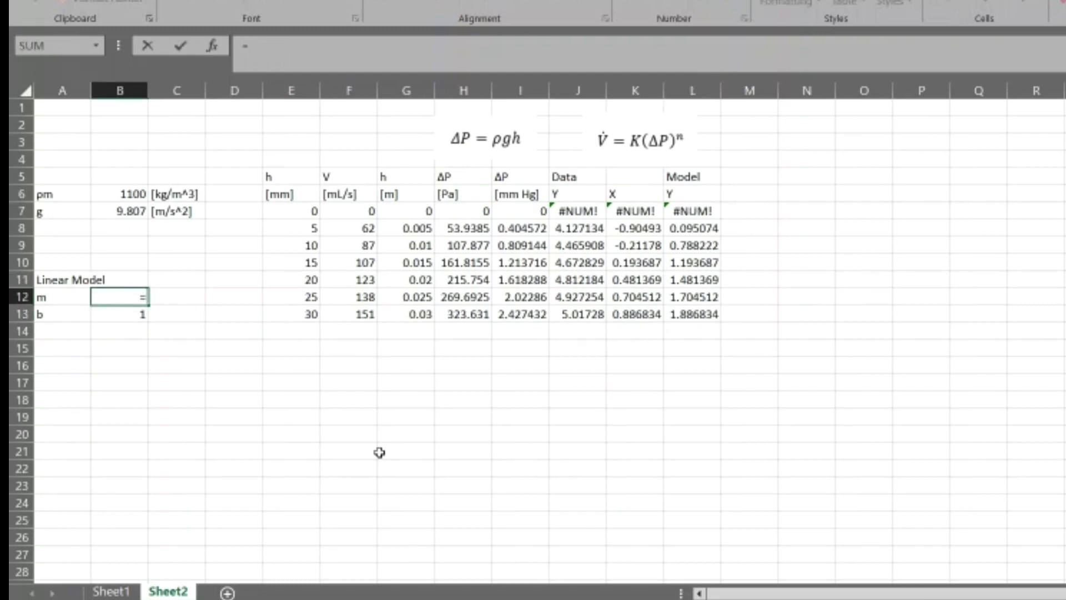
pyautogui.write('slope')
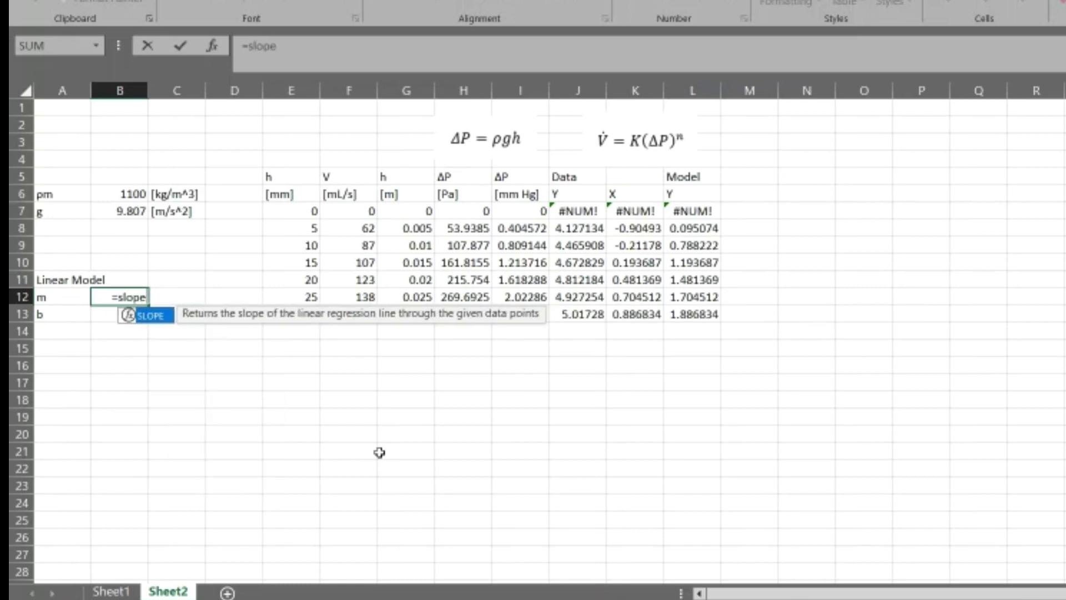
pyautogui.press('Tab')
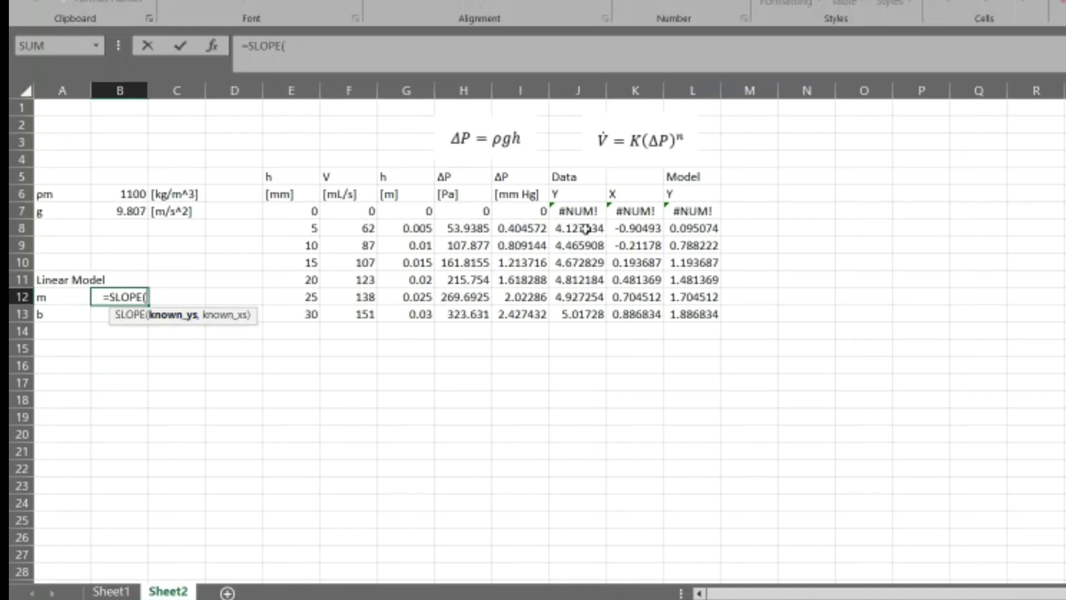
pyautogui.moveTo(586, 228); pyautogui.dragTo(587, 310)
pyautogui.write(',')
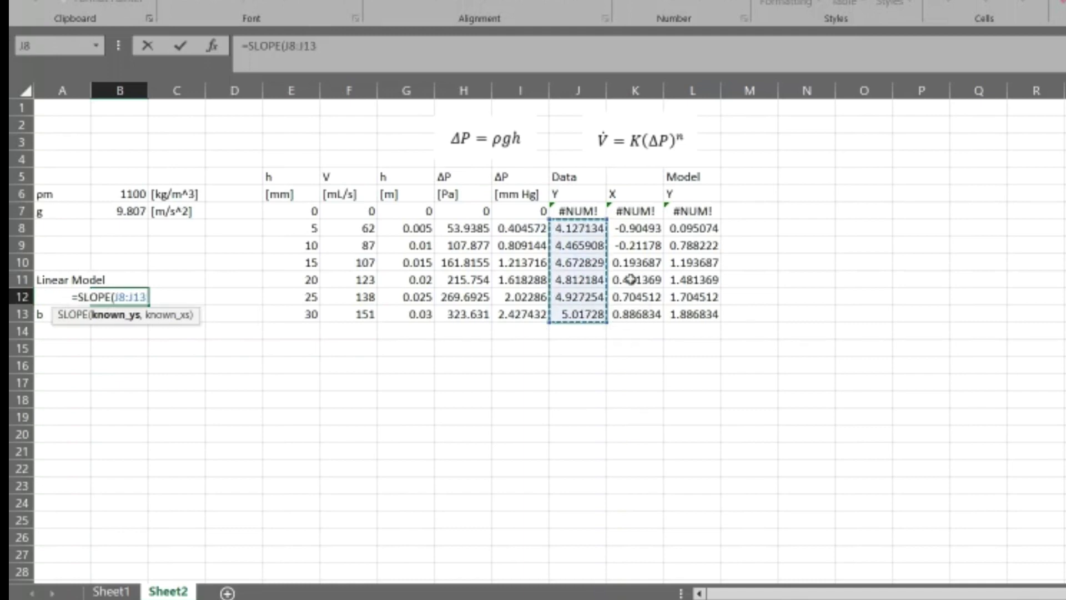
pyautogui.moveTo(643, 229); pyautogui.dragTo(644, 314)
pyautogui.press('Return')
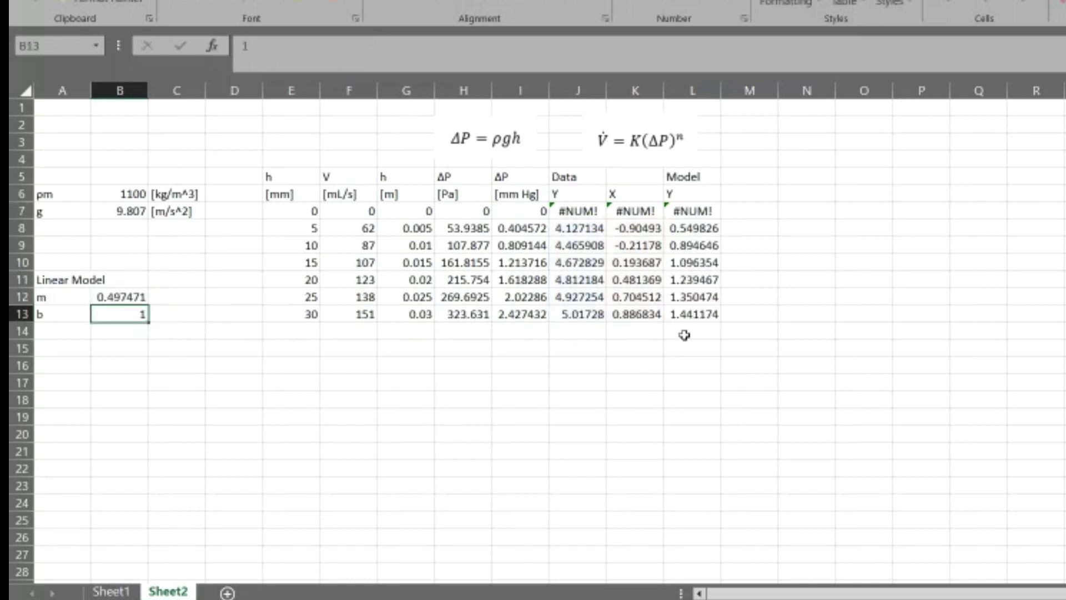
# Step: Calculate b in B13 with =INTERCEPT(J8:J13,K8:K13)
pyautogui.write('=')
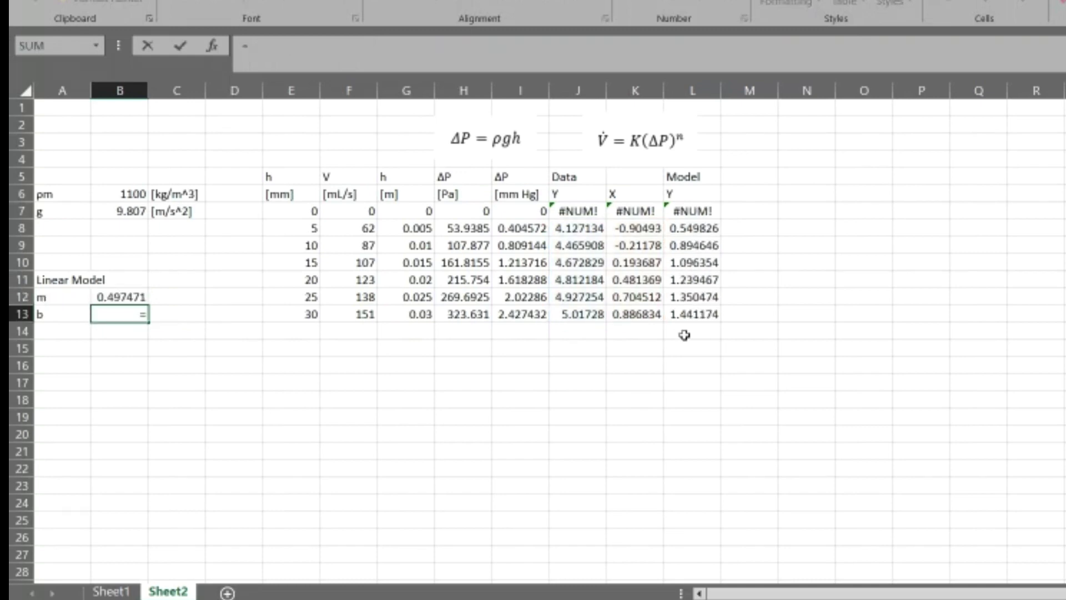
pyautogui.write('inte')
pyautogui.press('Tab')
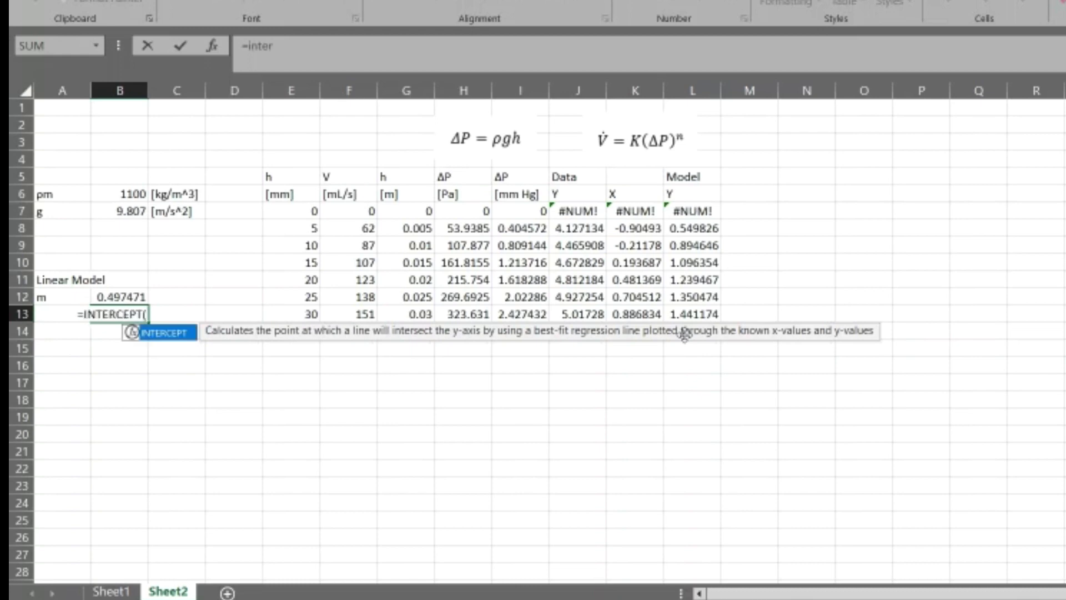
pyautogui.moveTo(565, 237); pyautogui.dragTo(565, 311)
pyautogui.write(',')
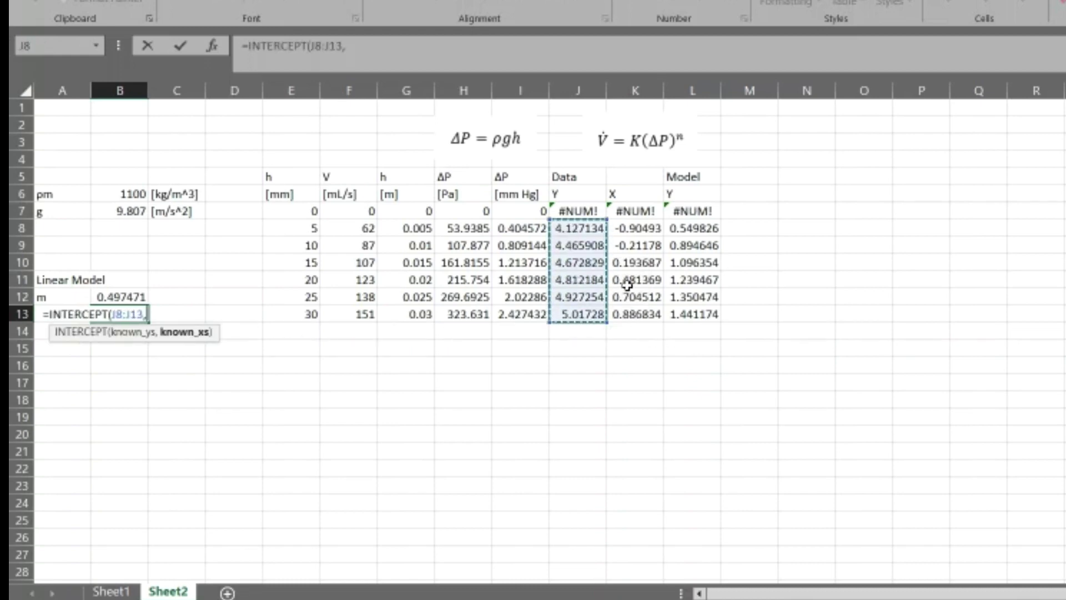
pyautogui.moveTo(641, 229); pyautogui.dragTo(663, 331)
pyautogui.press('Return')
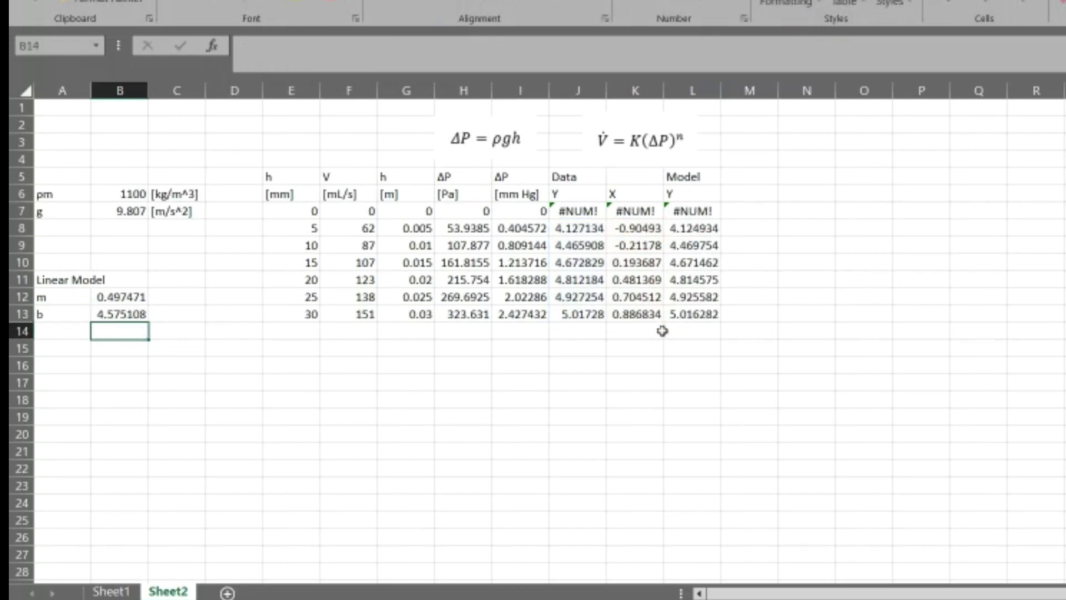
# Step: Check the m and b cells, and compare the data Y values in column J with the model Y values in column L for rows 8 to 11
pyautogui.click(115, 312)
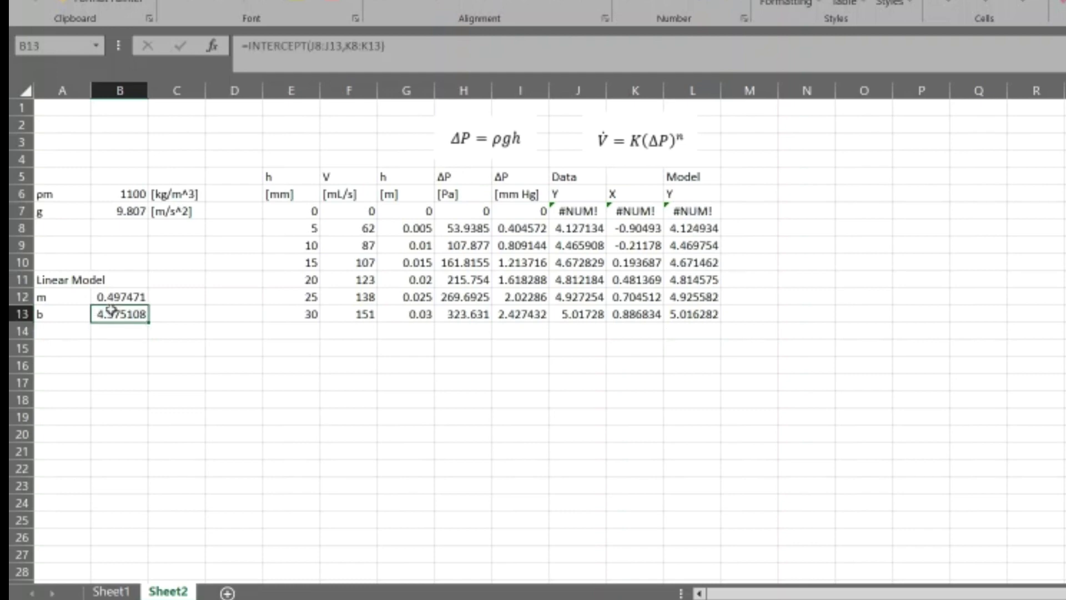
pyautogui.click(115, 296)
pyautogui.click(116, 315)
pyautogui.click(691, 229)
pyautogui.click(588, 231)
pyautogui.click(699, 229)
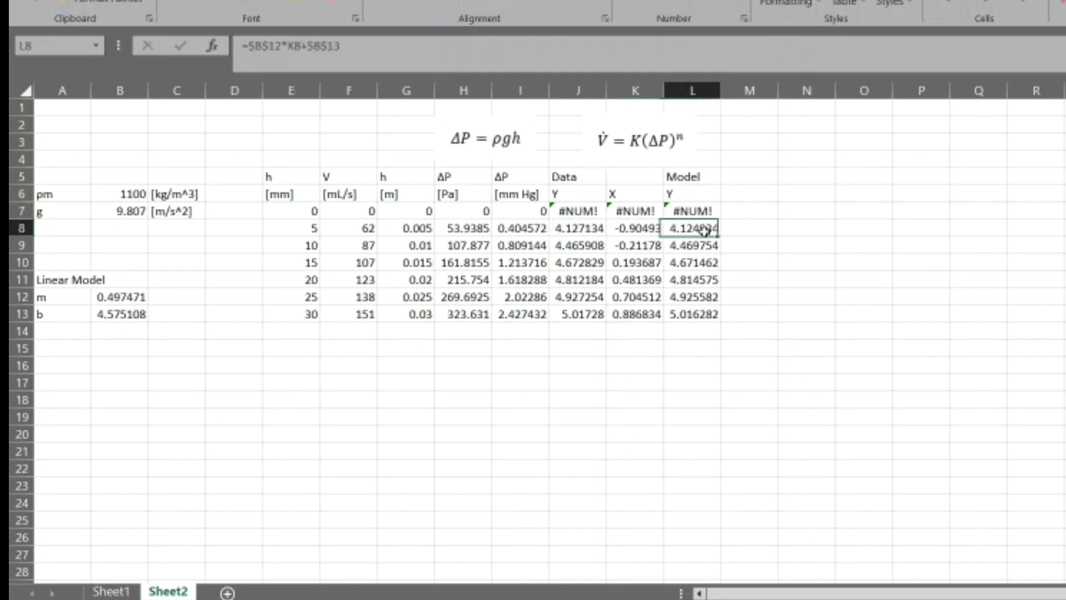
pyautogui.click(694, 246)
pyautogui.click(569, 247)
pyautogui.click(689, 245)
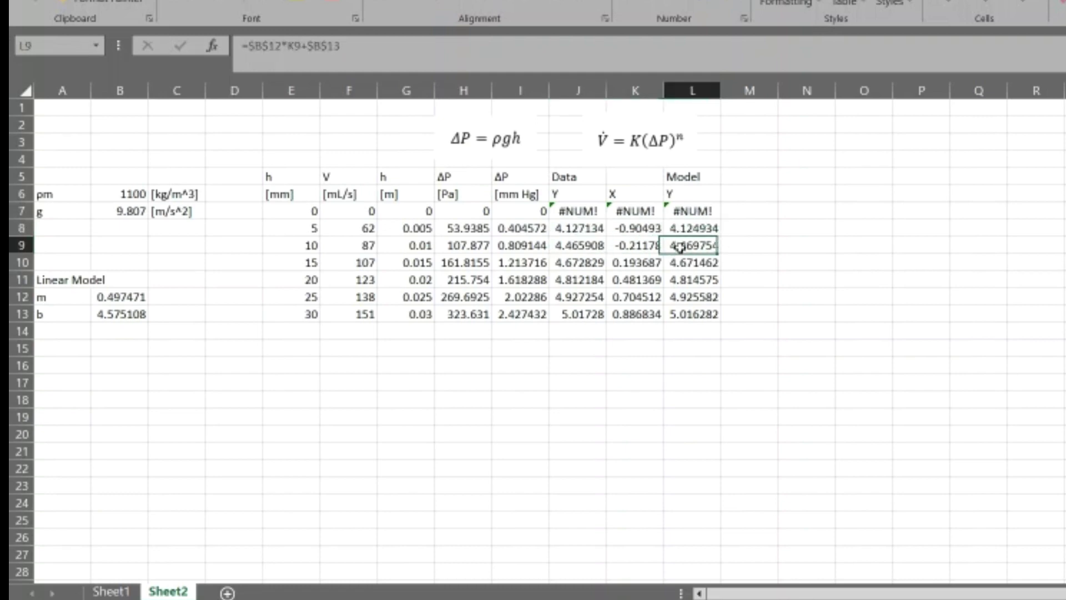
pyautogui.click(576, 262)
pyautogui.click(686, 262)
pyautogui.click(588, 279)
pyautogui.click(705, 280)
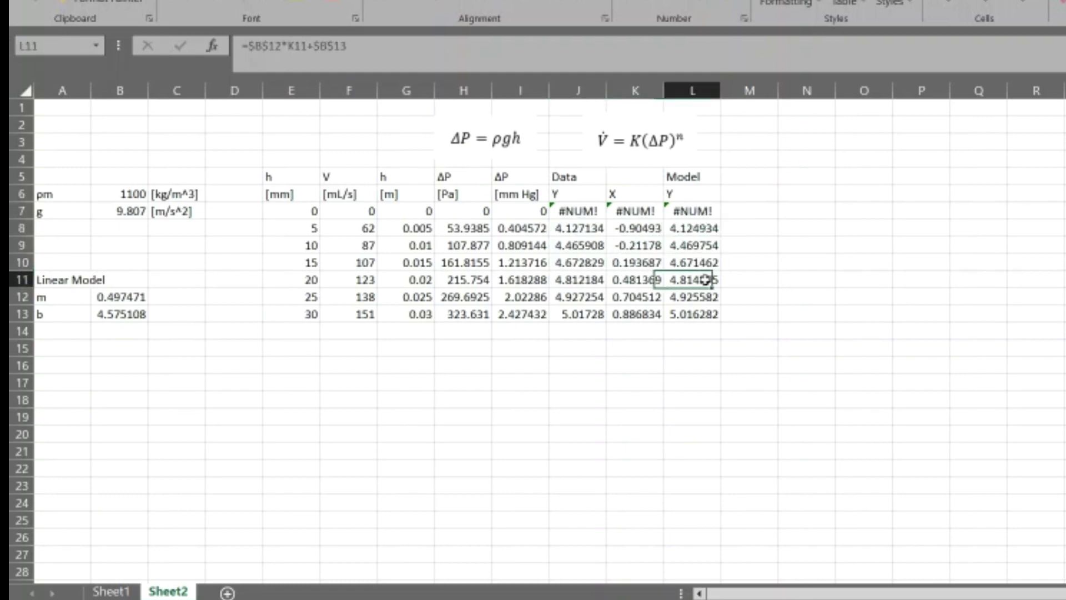
# Step: Insert an empty scatter chart with straight lines and place it beside the data table, past column L
pyautogui.click(788, 218)
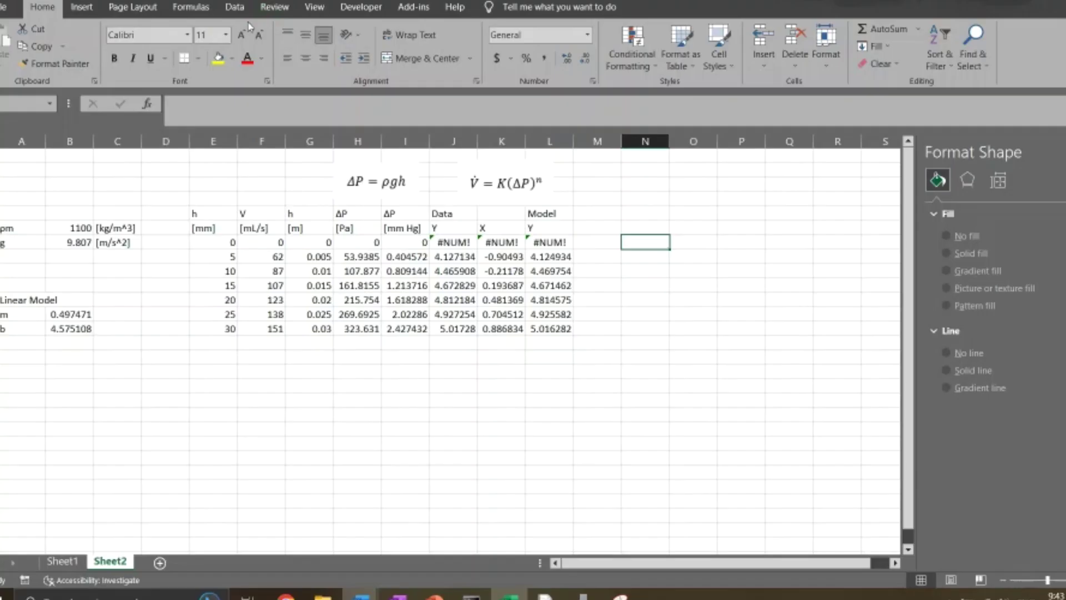
pyautogui.click(81, 7)
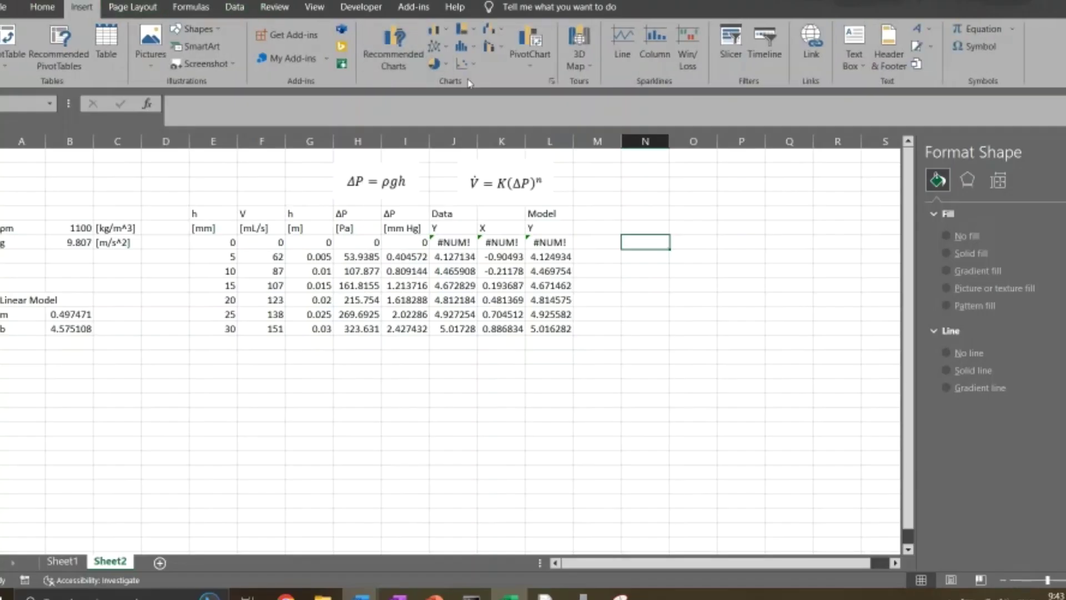
pyautogui.click(462, 64)
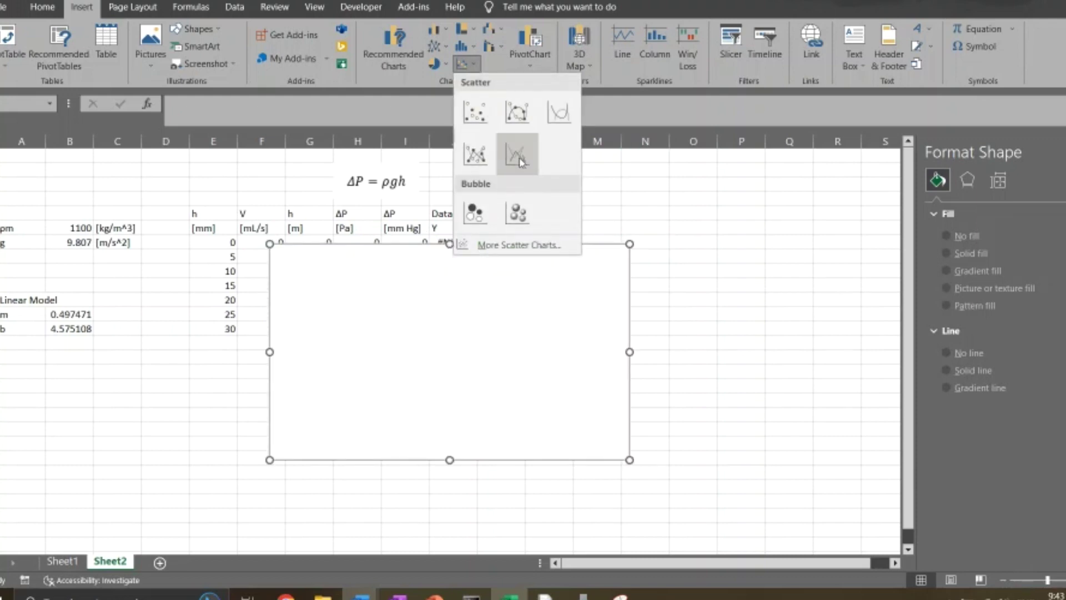
pyautogui.click(521, 161)
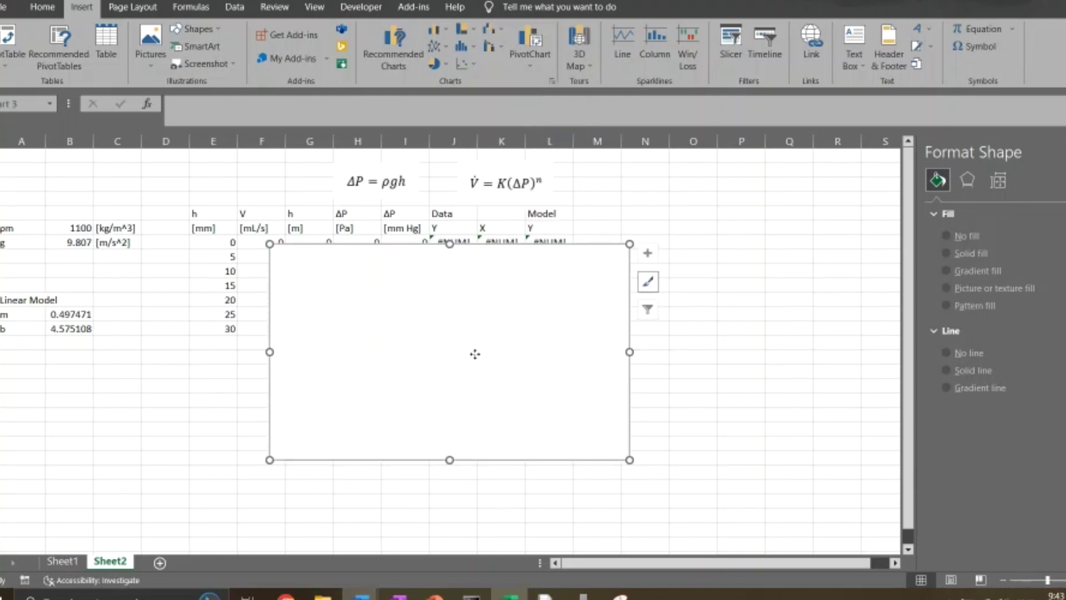
pyautogui.moveTo(476, 352); pyautogui.dragTo(804, 299)
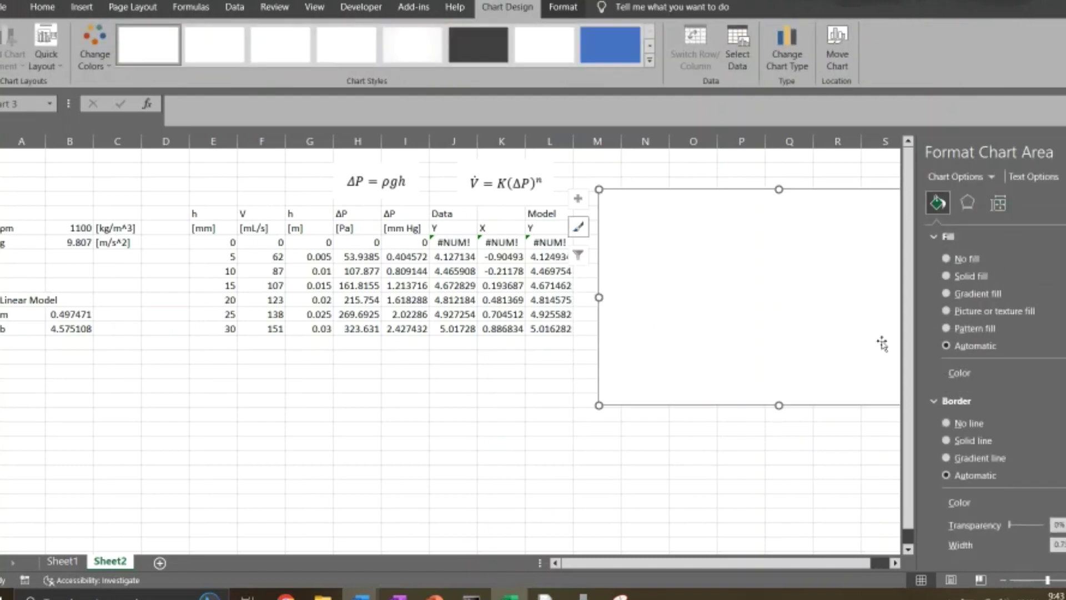
pyautogui.moveTo(808, 563); pyautogui.dragTo(825, 563)
# Step: Add a new series to the empty chart, taking its name from the Data heading in J5
pyautogui.rightClick(778, 339)
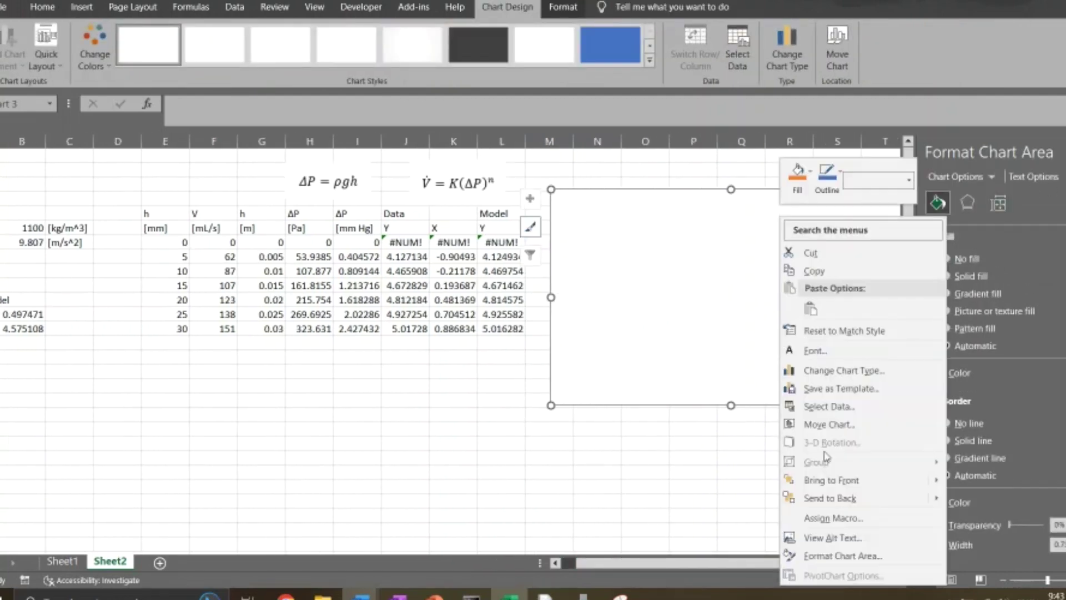
pyautogui.click(827, 406)
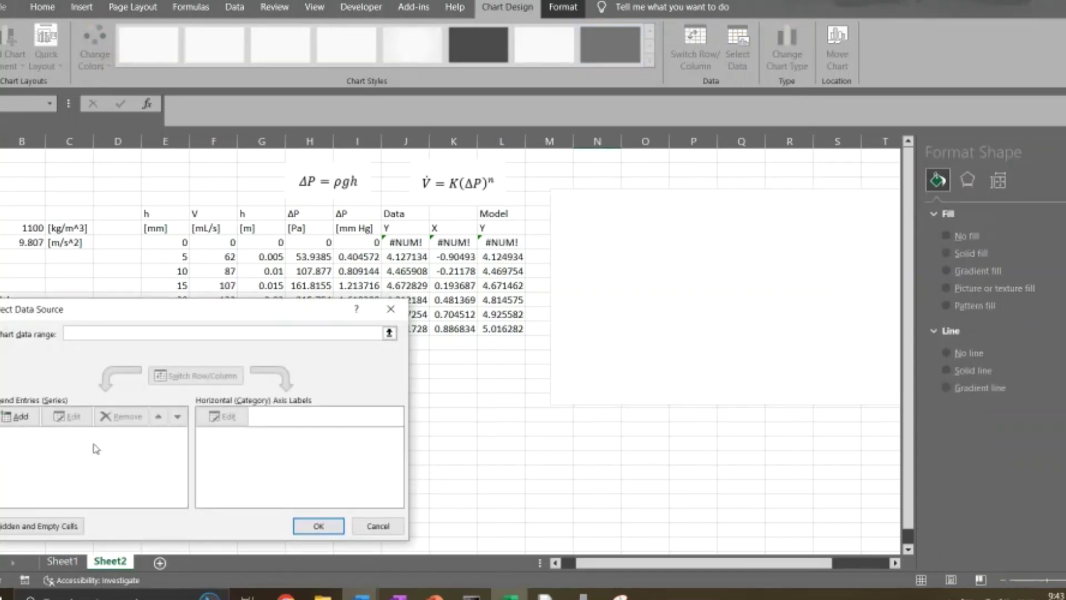
pyautogui.click(25, 416)
pyautogui.click(227, 424)
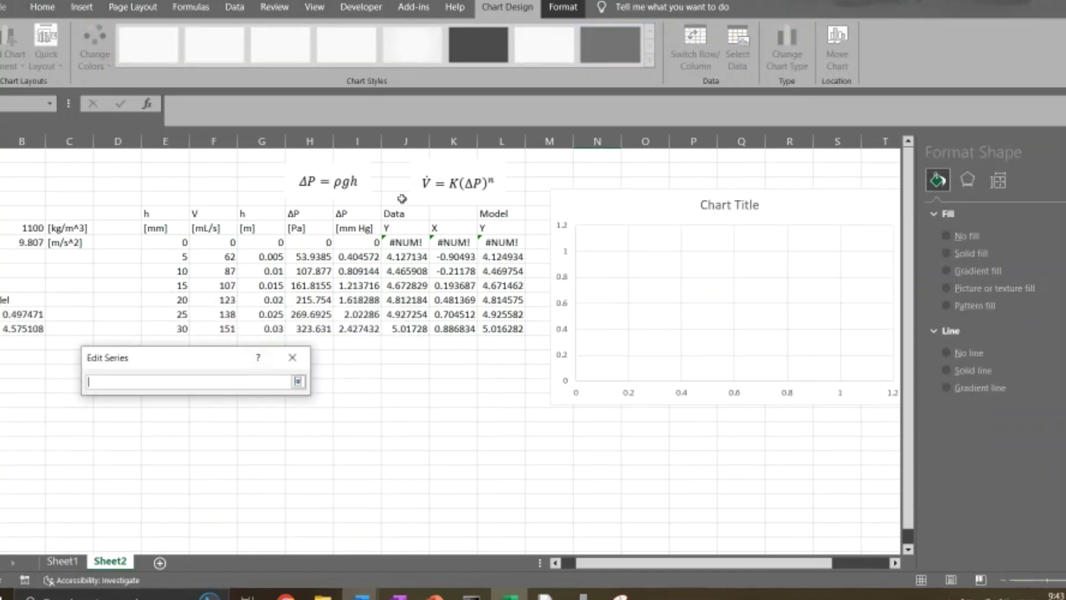
pyautogui.click(414, 214)
pyautogui.click(297, 382)
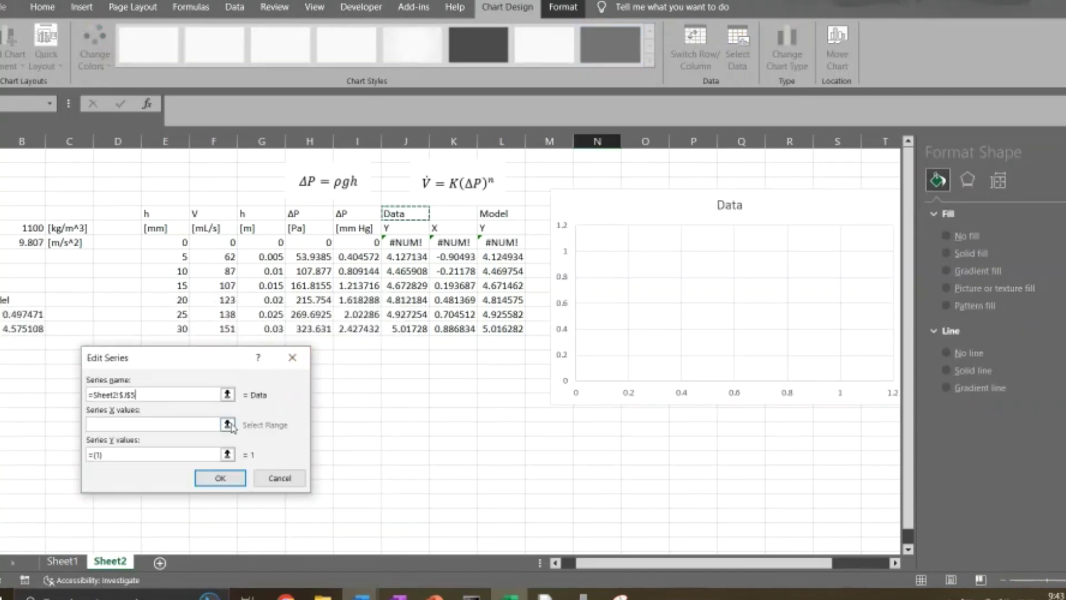
# Step: Set the Data series X values to K8:K13 and its Y values to J8:J13
pyautogui.click(226, 424)
pyautogui.moveTo(452, 257); pyautogui.dragTo(462, 330)
pyautogui.click(297, 382)
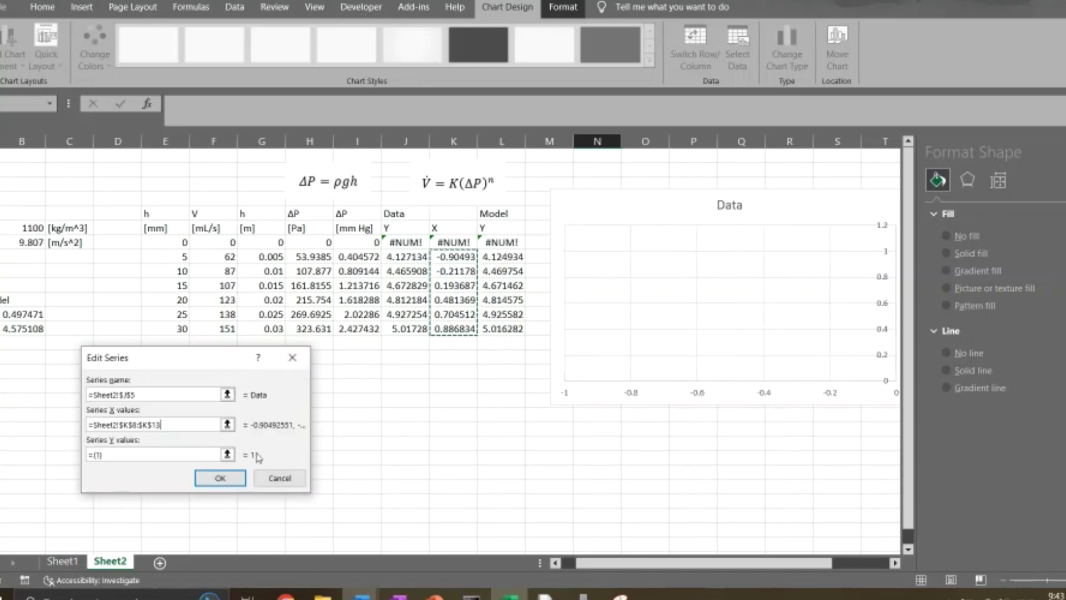
pyautogui.click(227, 454)
pyautogui.moveTo(404, 258); pyautogui.dragTo(408, 329)
pyautogui.click(298, 381)
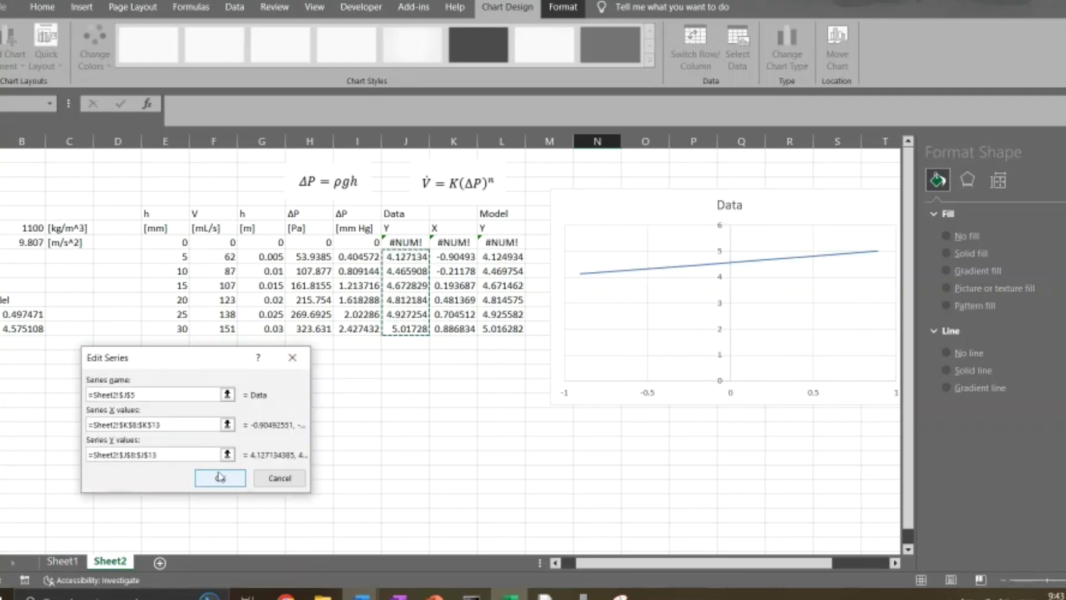
pyautogui.click(218, 477)
# Step: Add a second series named from the Model heading in L5, with X values K8:K13 and Y values L8:L13
pyautogui.click(25, 417)
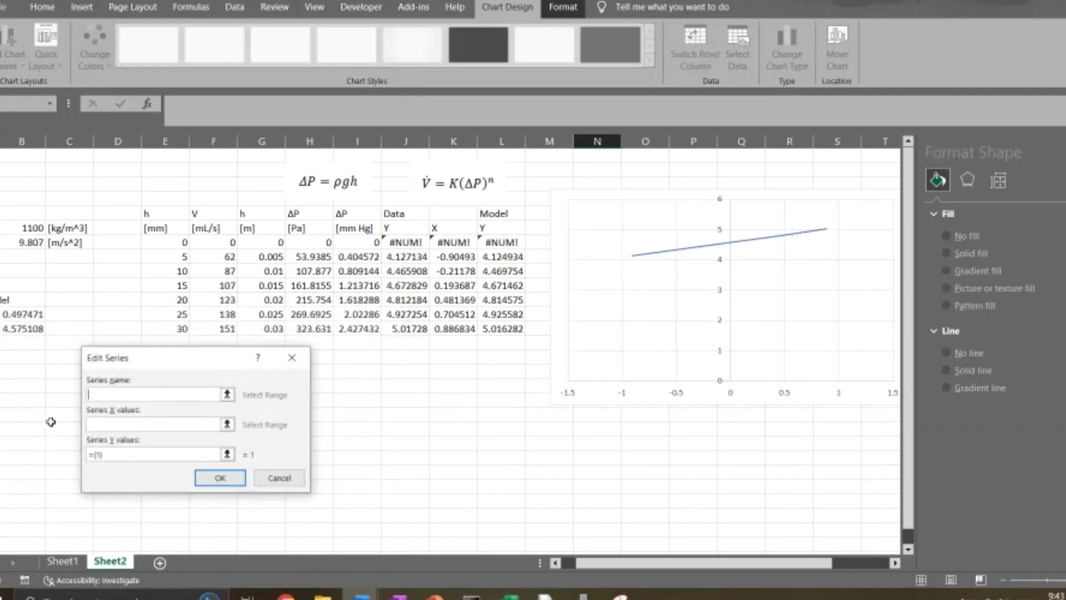
pyautogui.click(497, 214)
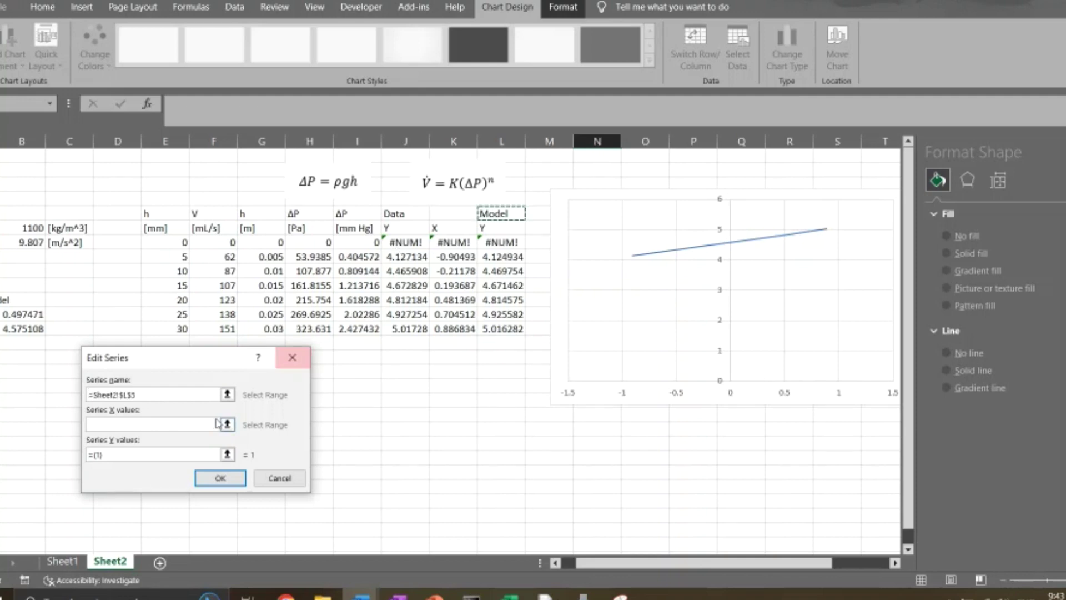
pyautogui.click(228, 424)
pyautogui.moveTo(452, 257); pyautogui.dragTo(455, 329)
pyautogui.click(298, 381)
pyautogui.click(226, 452)
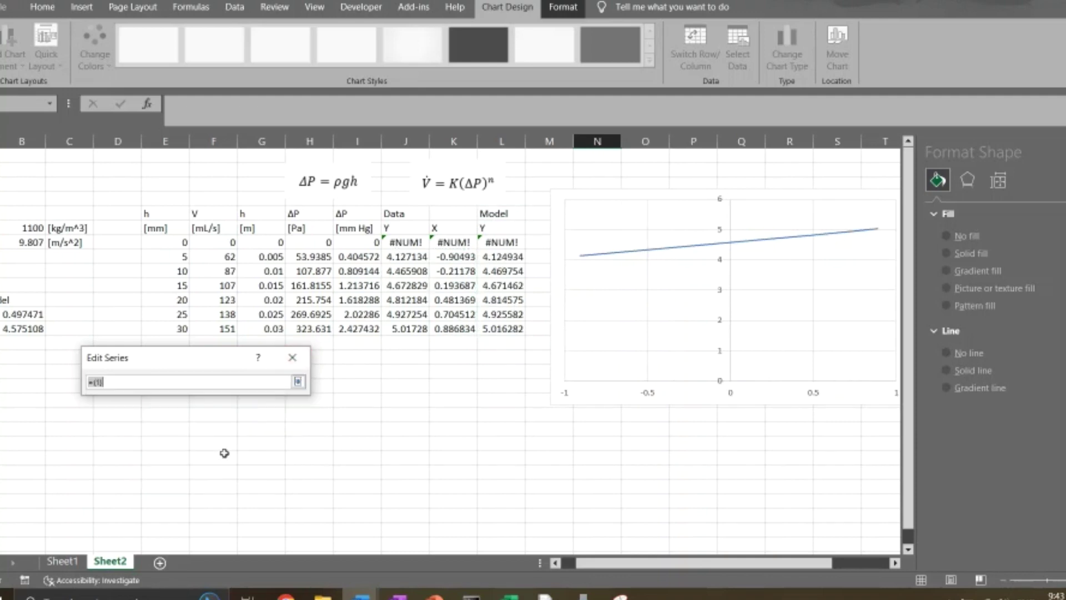
pyautogui.moveTo(491, 261); pyautogui.dragTo(502, 332)
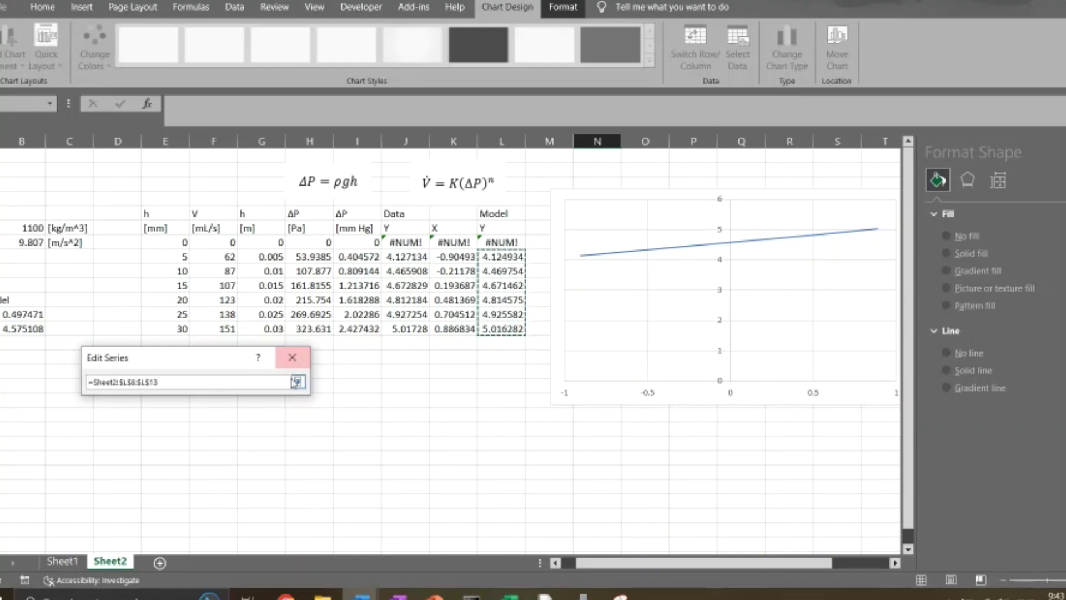
pyautogui.click(298, 382)
pyautogui.click(231, 478)
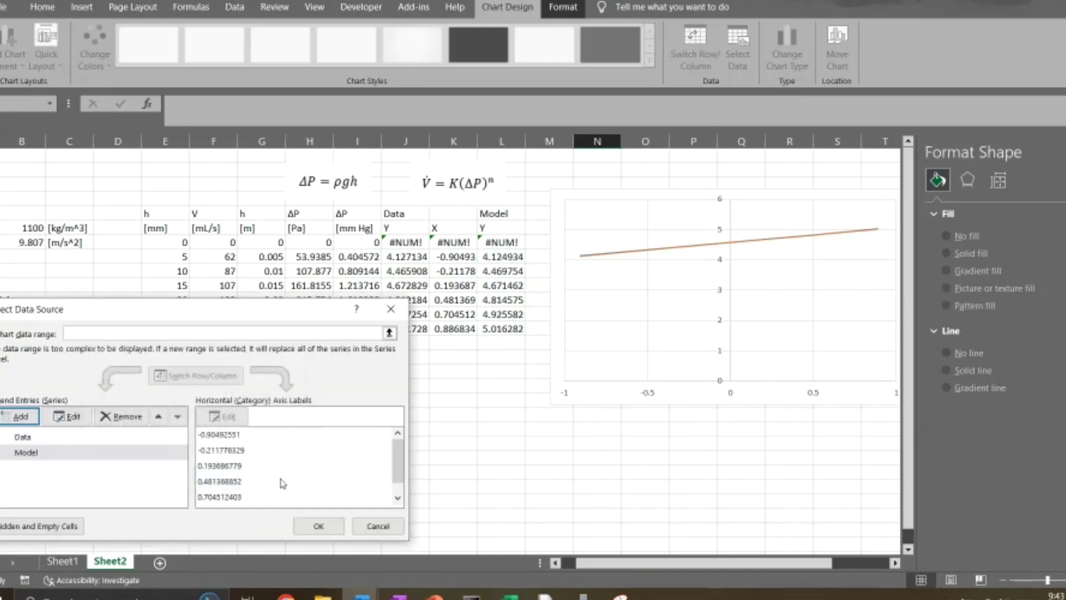
pyautogui.click(319, 526)
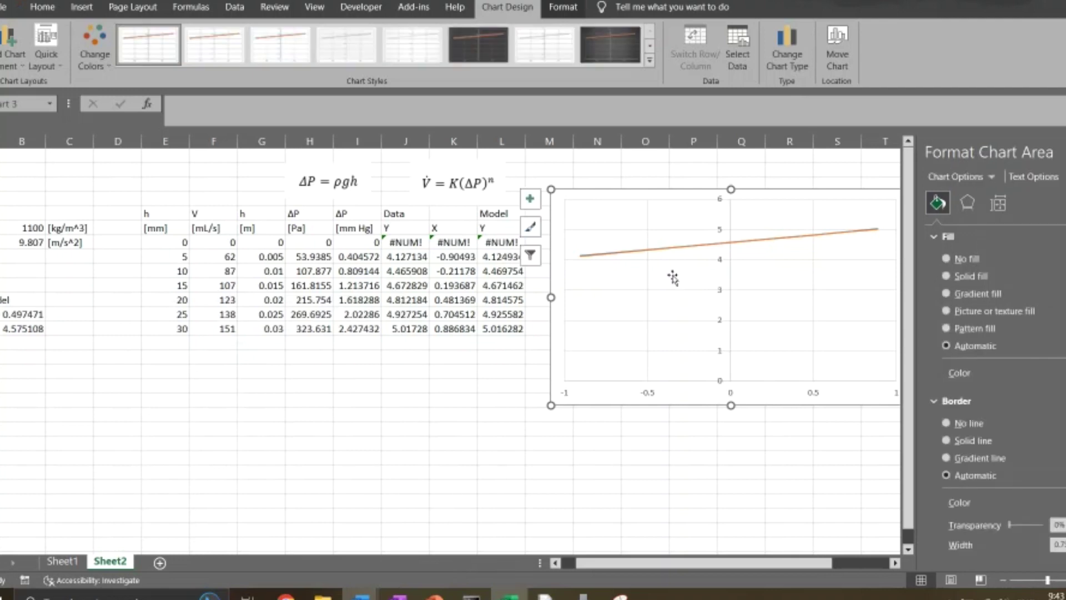
# Step: Remove the connecting line from the Data series in the chart by setting it to No line
pyautogui.click(813, 234)
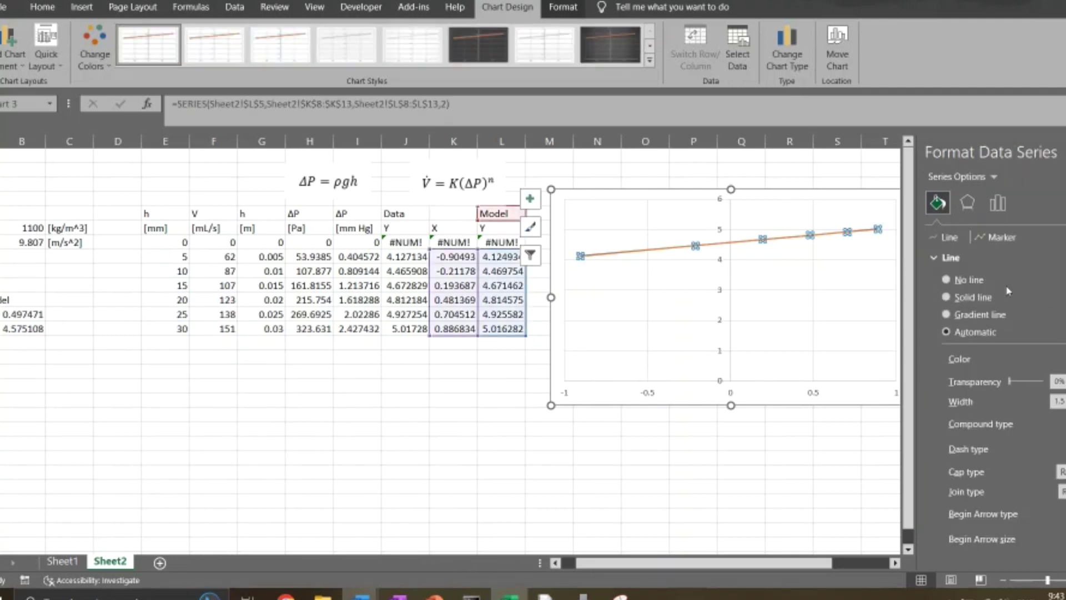
pyautogui.click(1000, 238)
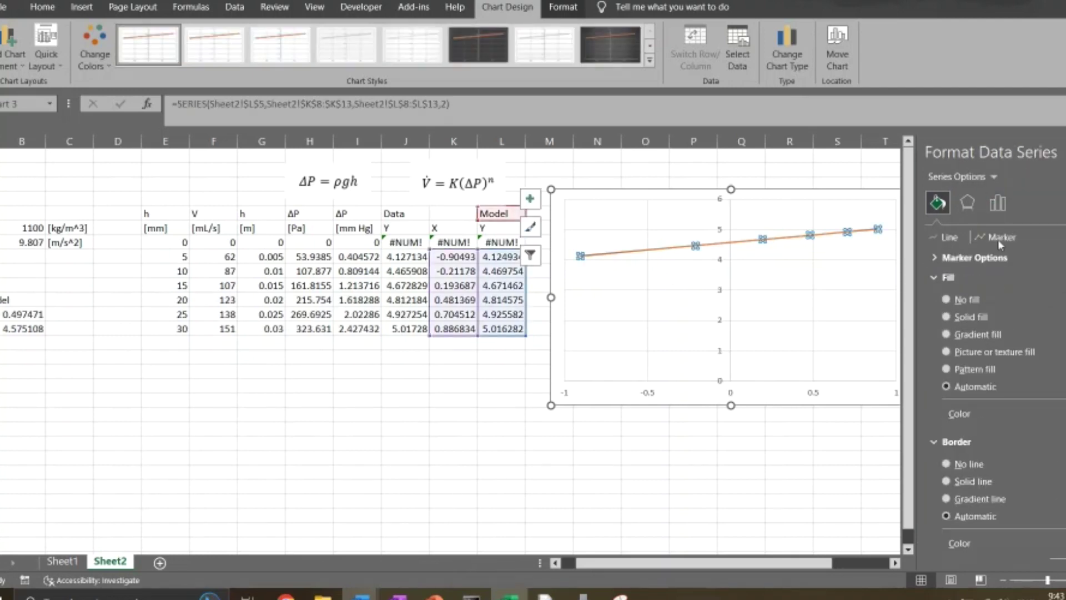
pyautogui.click(895, 563)
pyautogui.click(894, 563)
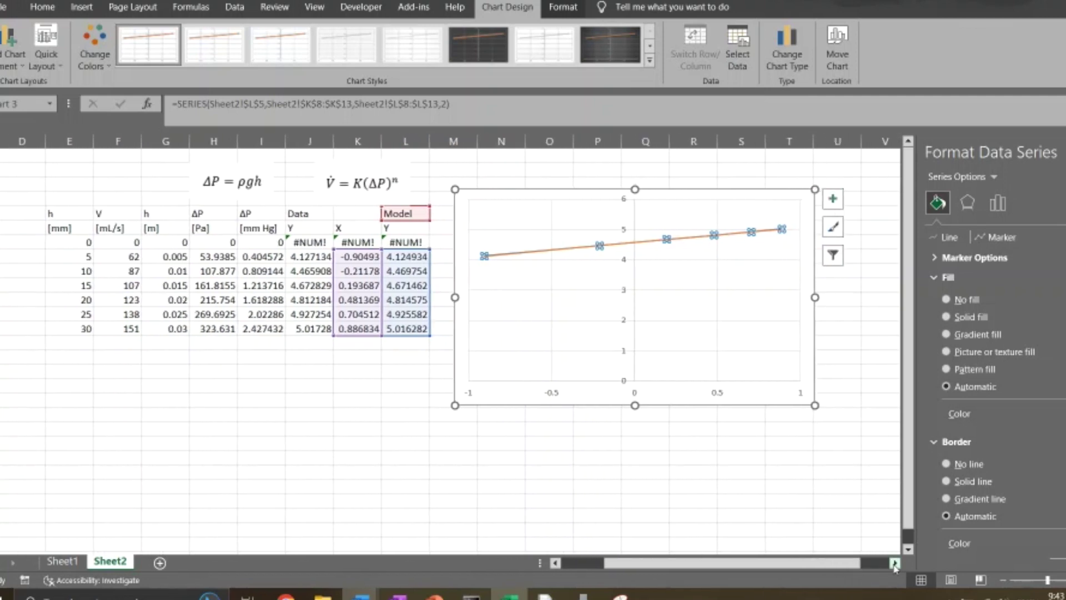
pyautogui.click(547, 254)
pyautogui.scroll(5, 552, 257)
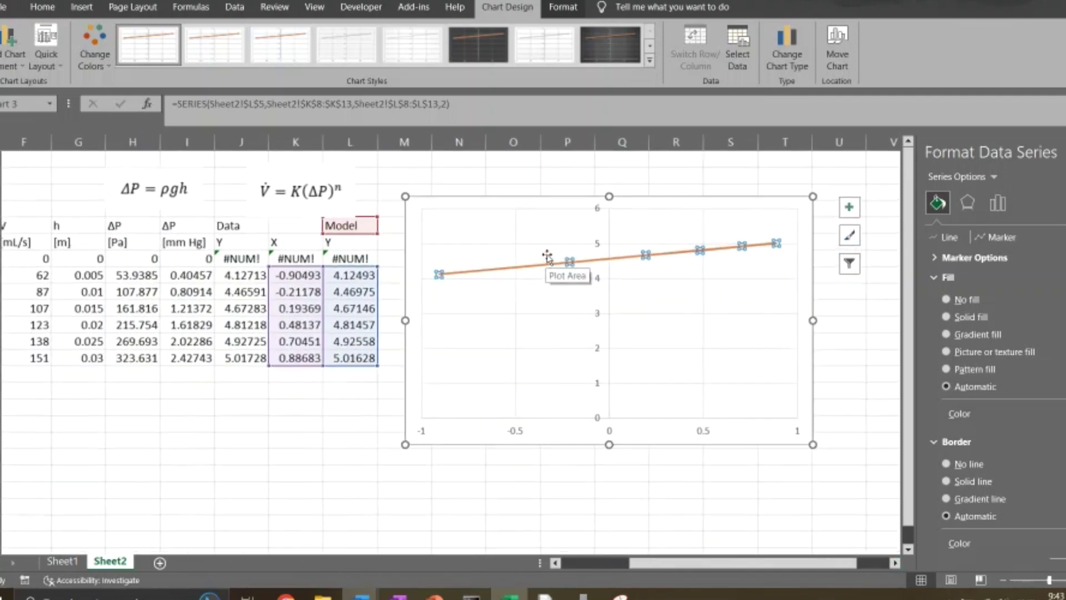
pyautogui.moveTo(792, 562); pyautogui.dragTo(716, 562)
pyautogui.scroll(-4, 789, 366)
pyautogui.scroll(5, 788, 363)
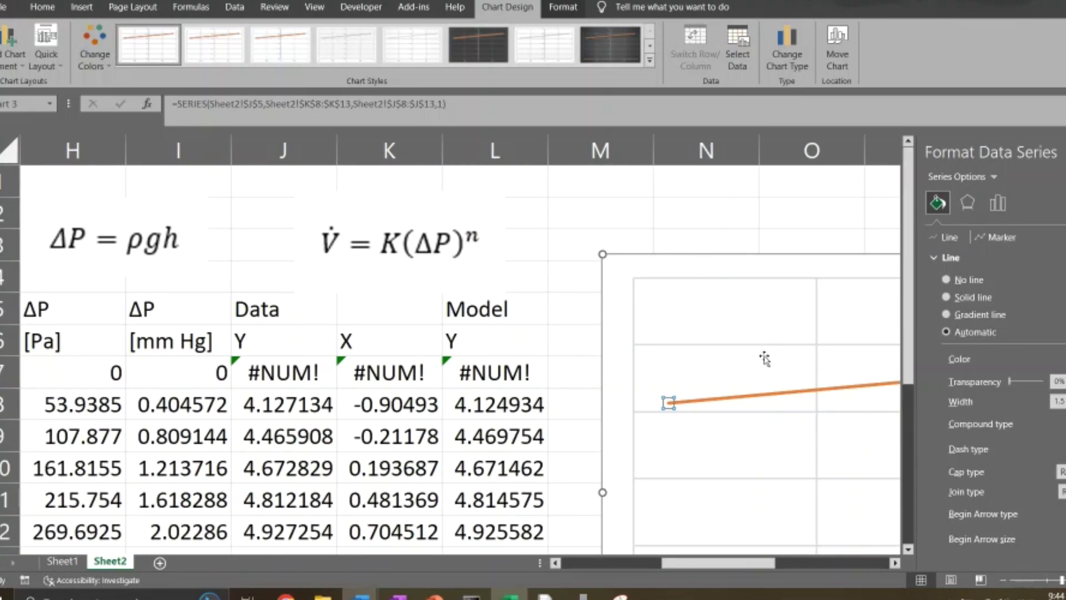
pyautogui.scroll(-4, 765, 358)
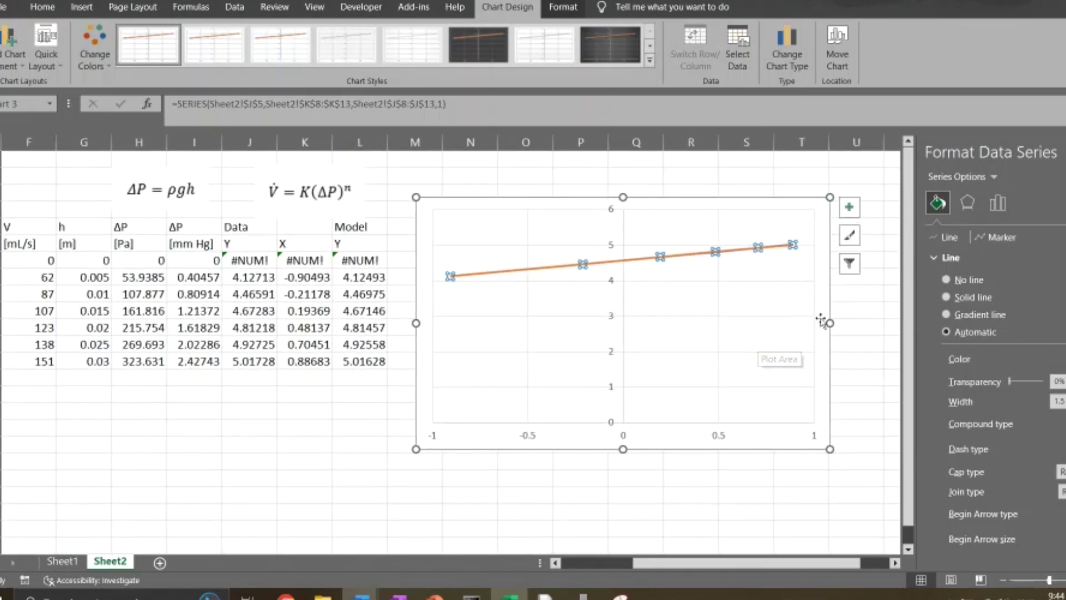
pyautogui.click(998, 238)
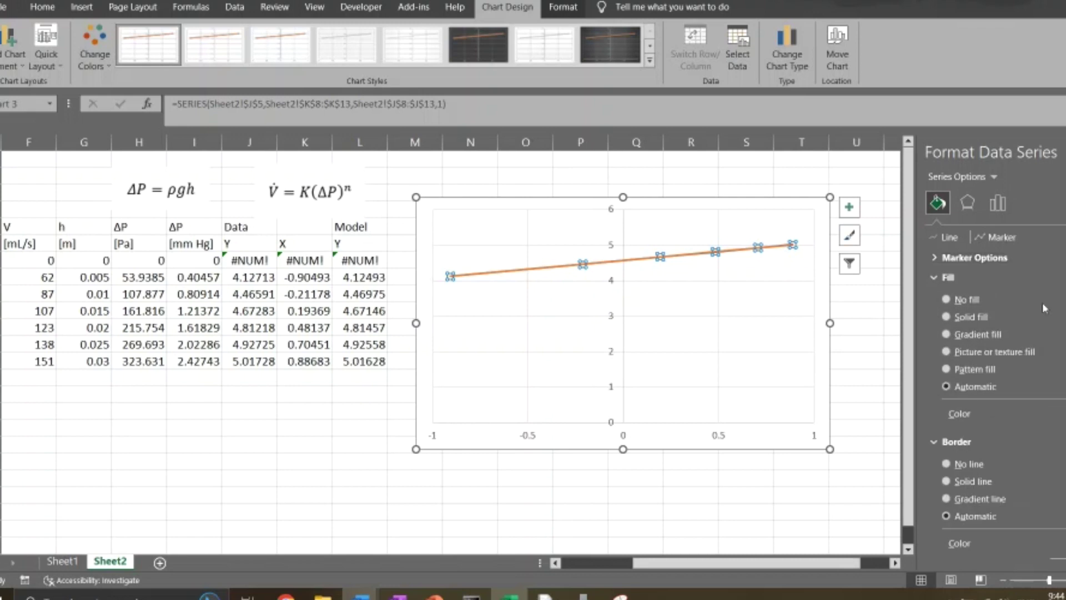
pyautogui.click(950, 237)
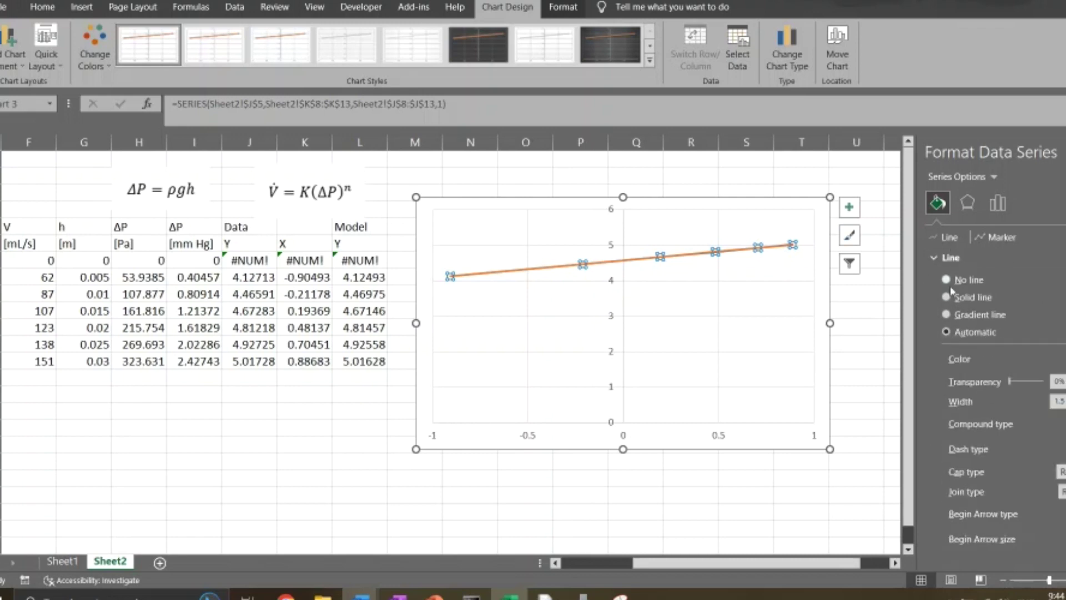
pyautogui.click(946, 279)
# Step: Give the Data series built-in square markers in the chart
pyautogui.click(998, 239)
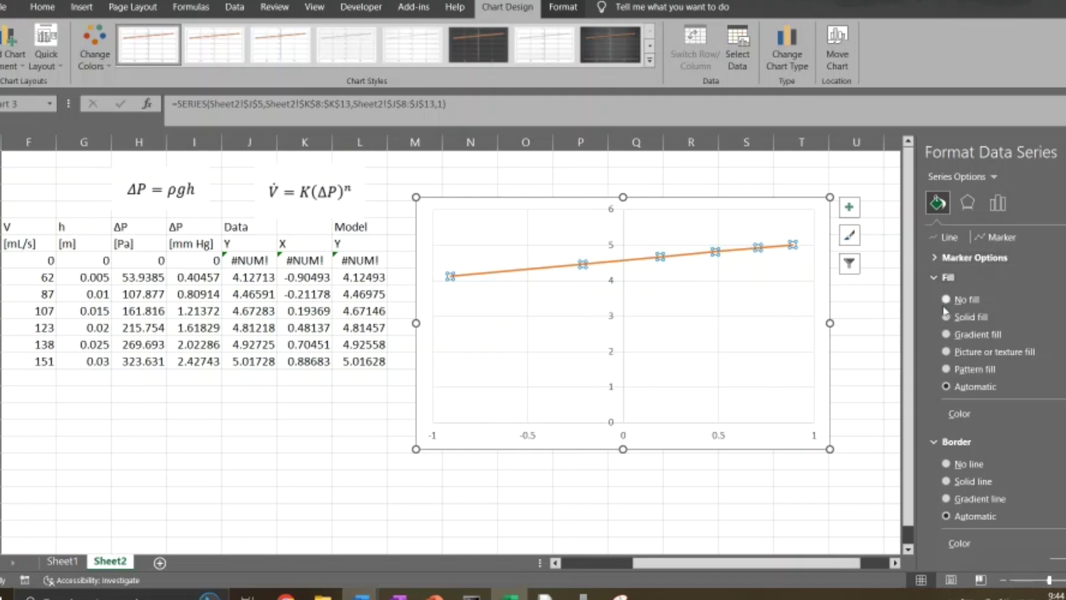
pyautogui.click(969, 258)
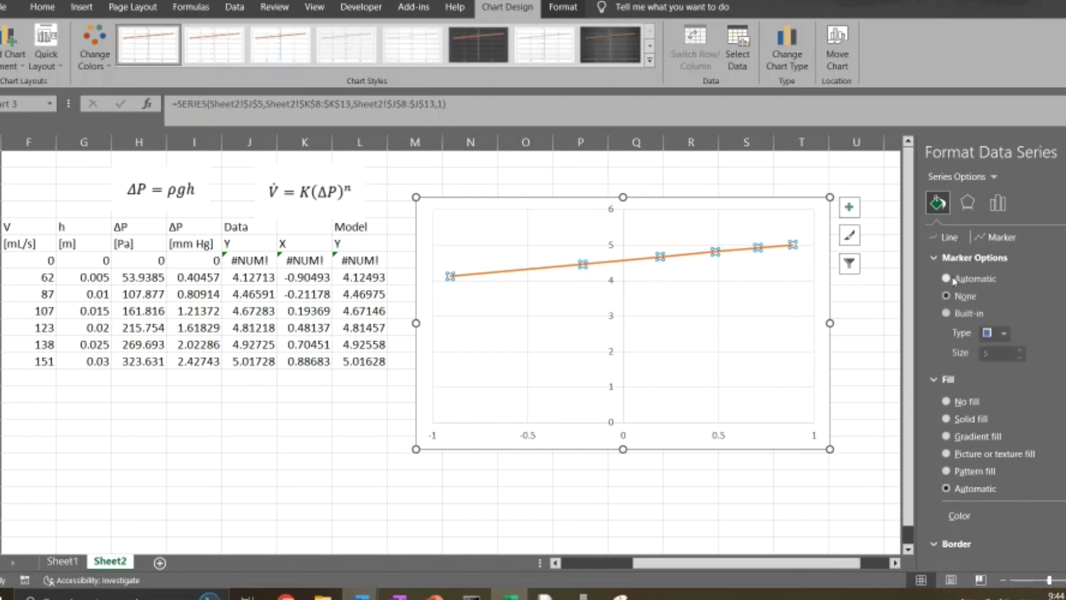
pyautogui.click(947, 314)
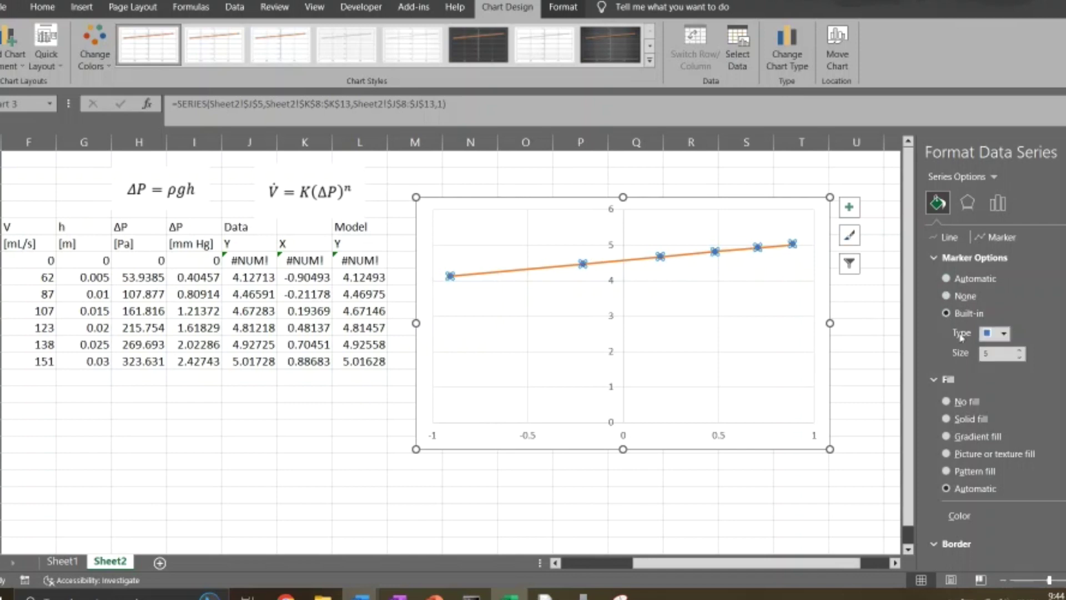
pyautogui.click(741, 527)
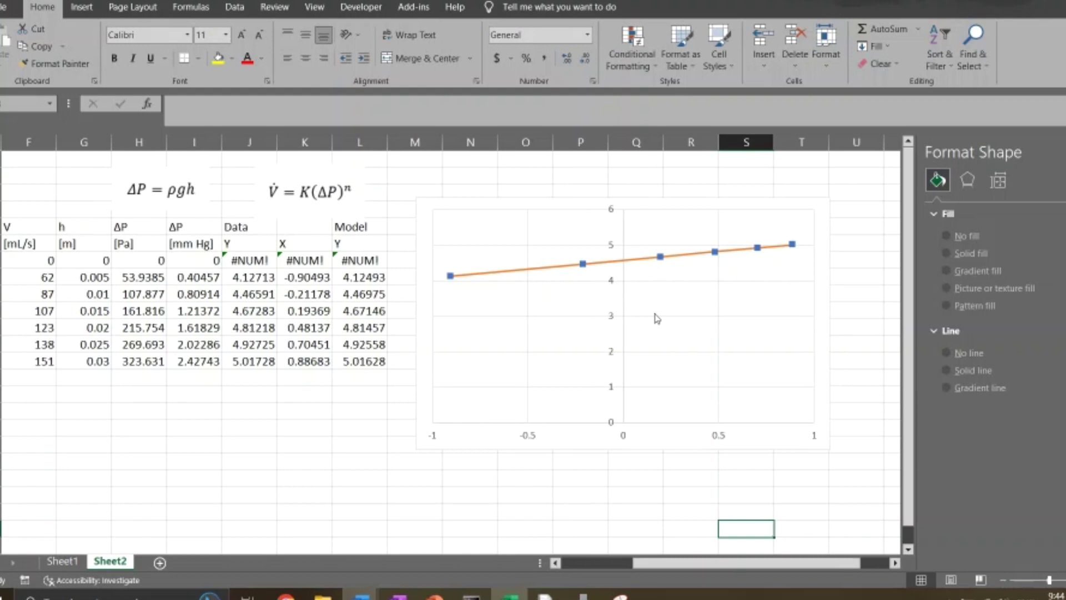
# Step: Add a legend below the plot area that identifies the Data and Model series
pyautogui.click(823, 213)
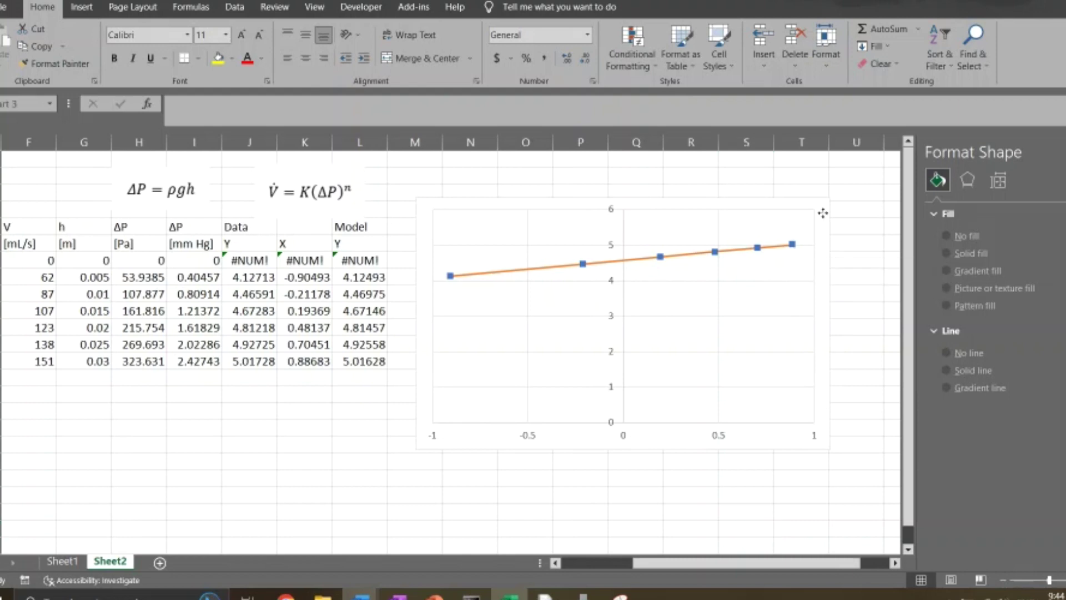
pyautogui.click(848, 206)
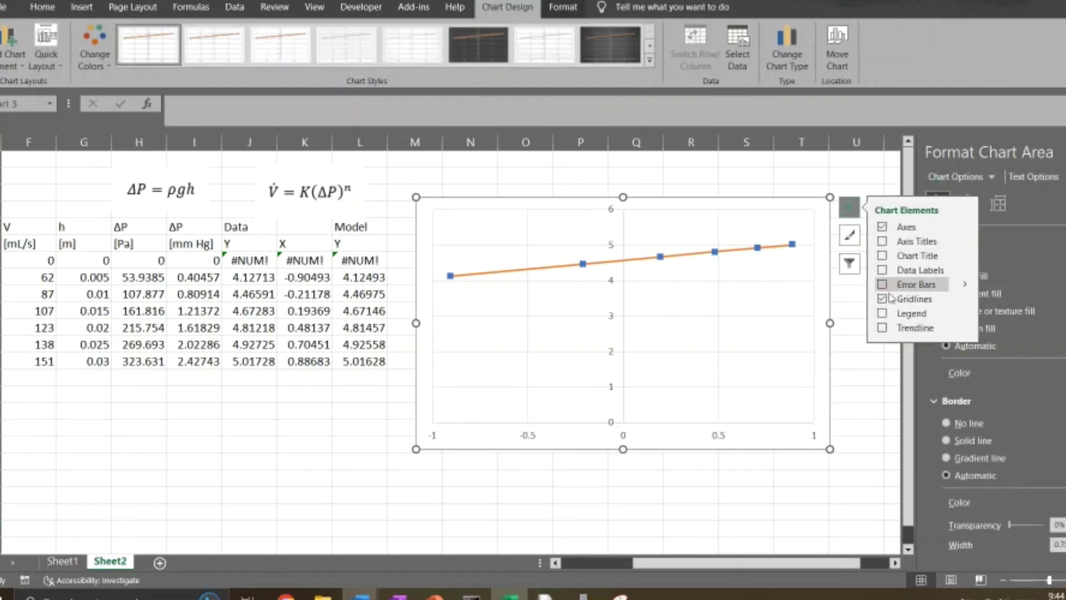
pyautogui.click(966, 319)
pyautogui.click(983, 372)
pyautogui.click(679, 508)
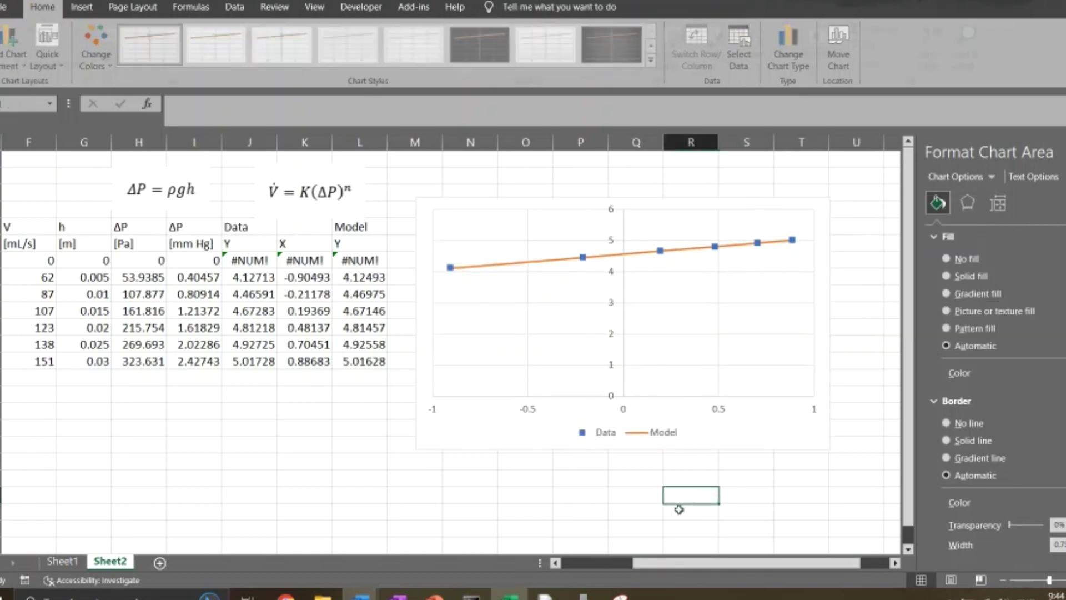
pyautogui.click(578, 433)
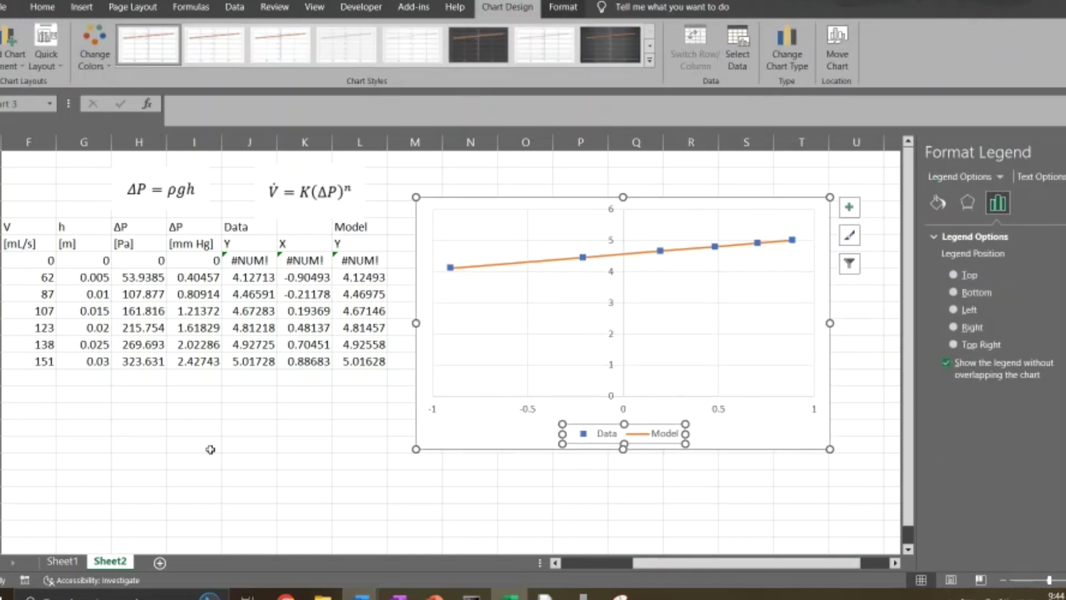
# Step: Label A15 as K and A16 as n below the linear model parameters
pyautogui.click(244, 447)
pyautogui.scroll(-1, 517, 469)
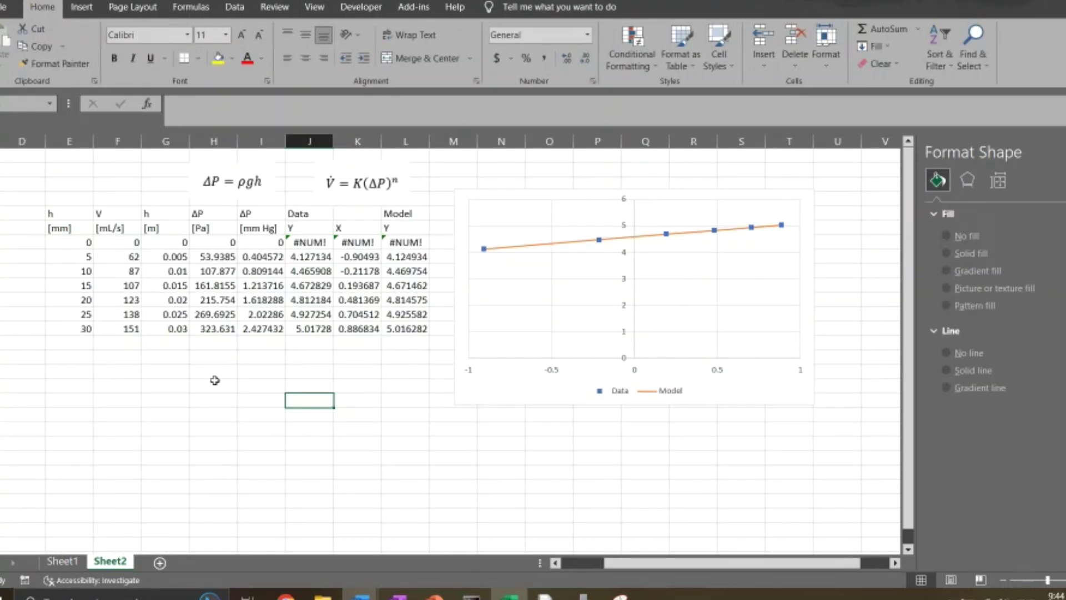
pyautogui.moveTo(608, 563); pyautogui.dragTo(564, 564)
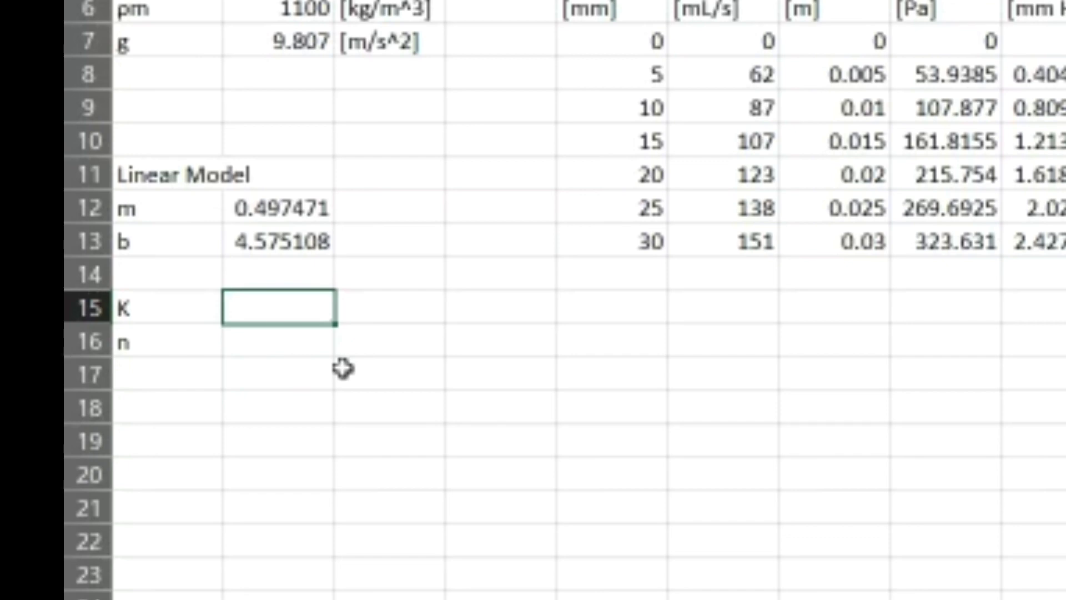
# Step: Calculate K in B15 as the exponential of the linear model's intercept in B13
pyautogui.write('=exp')
pyautogui.press('Tab')
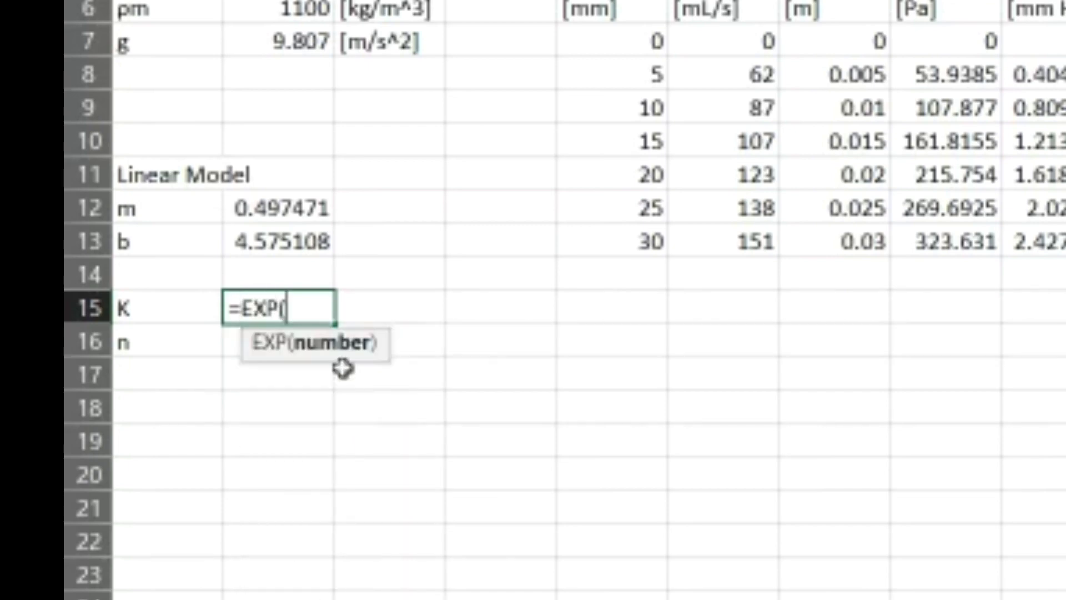
pyautogui.press('Up')
pyautogui.press('Up')
pyautogui.write(')')
pyautogui.press('Return')
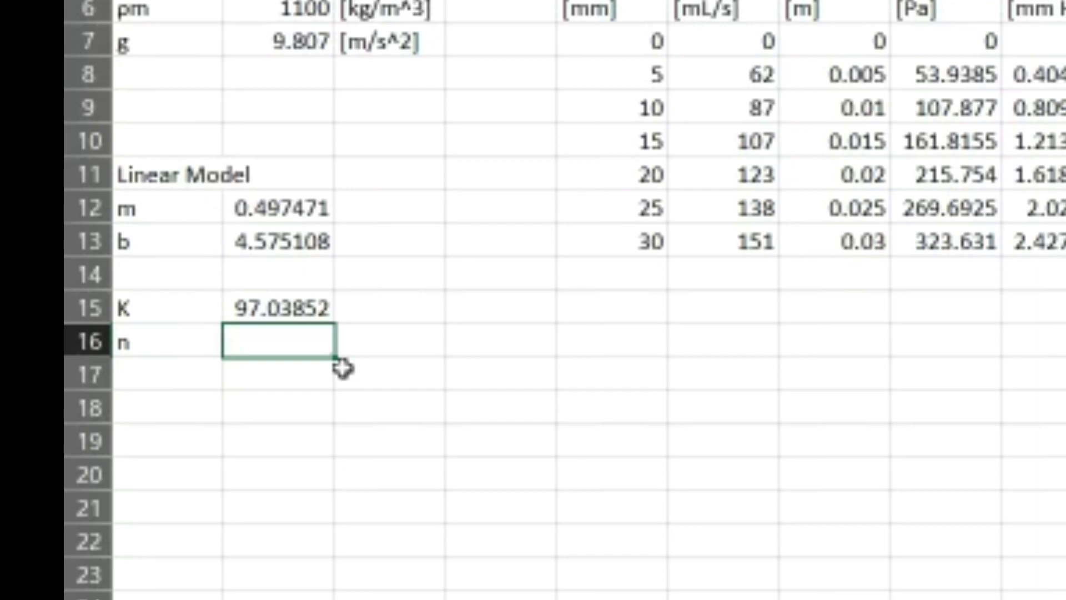
# Step: Set n in B16 equal to the linear model's slope in B12, and select the K and n cells
pyautogui.write('=')
pyautogui.press('Up')
pyautogui.press('Up')
pyautogui.press('Up')
pyautogui.press('Up')
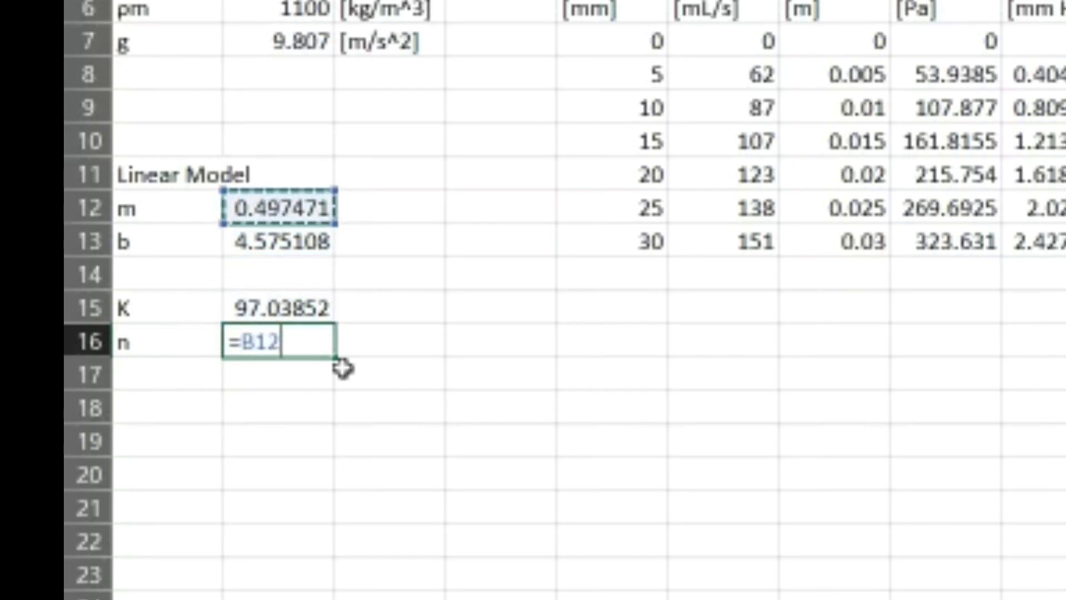
pyautogui.press('Return')
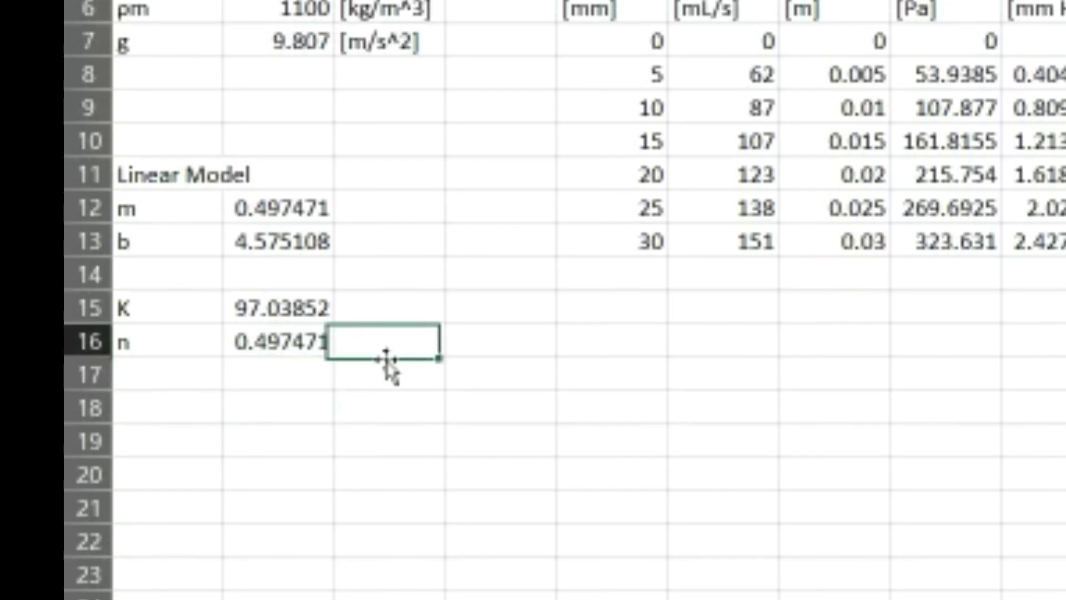
pyautogui.moveTo(172, 305); pyautogui.dragTo(362, 376)
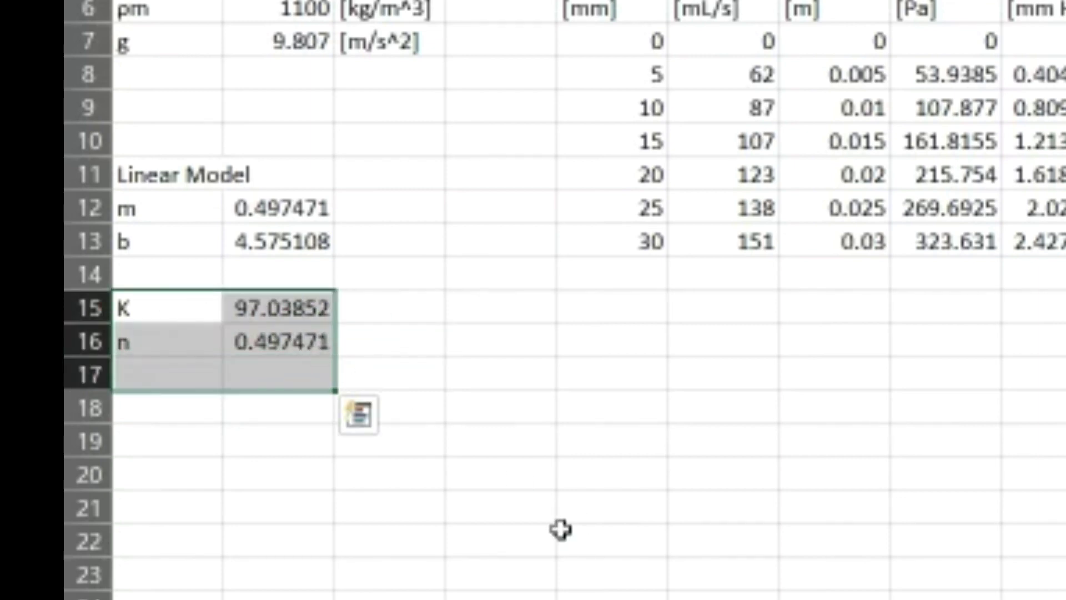
pyautogui.moveTo(209, 318); pyautogui.dragTo(293, 337)
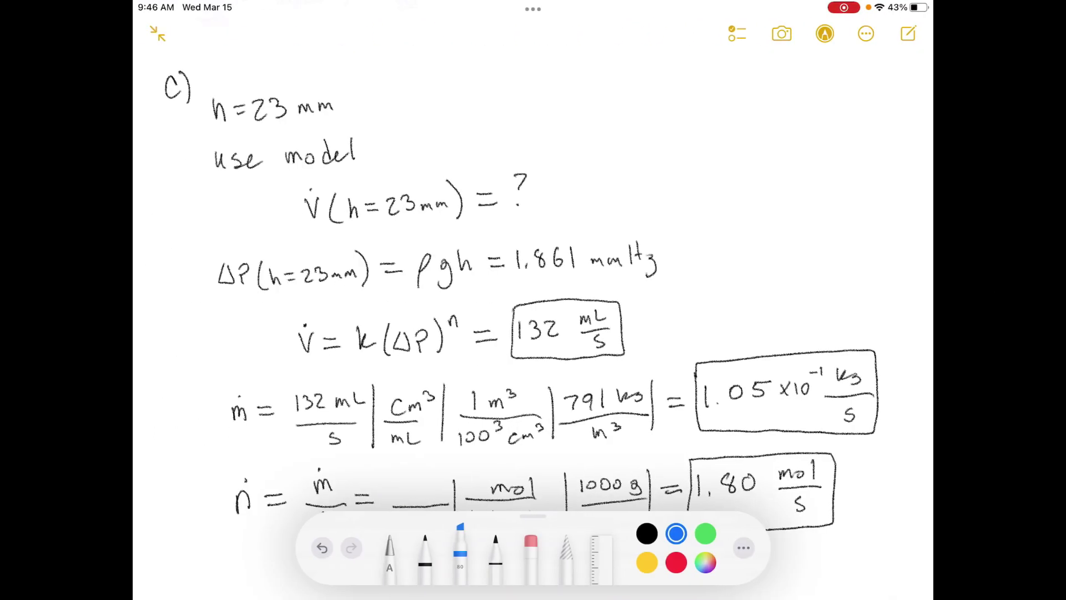
# Step: In the Notes handwritten solution, highlight part c's h = 23 mm in blue and annotate it with "= 0.023 m" and "ΔP = ρgh", shading under ΔP
pyautogui.moveTo(206, 117); pyautogui.dragTo(345, 101)
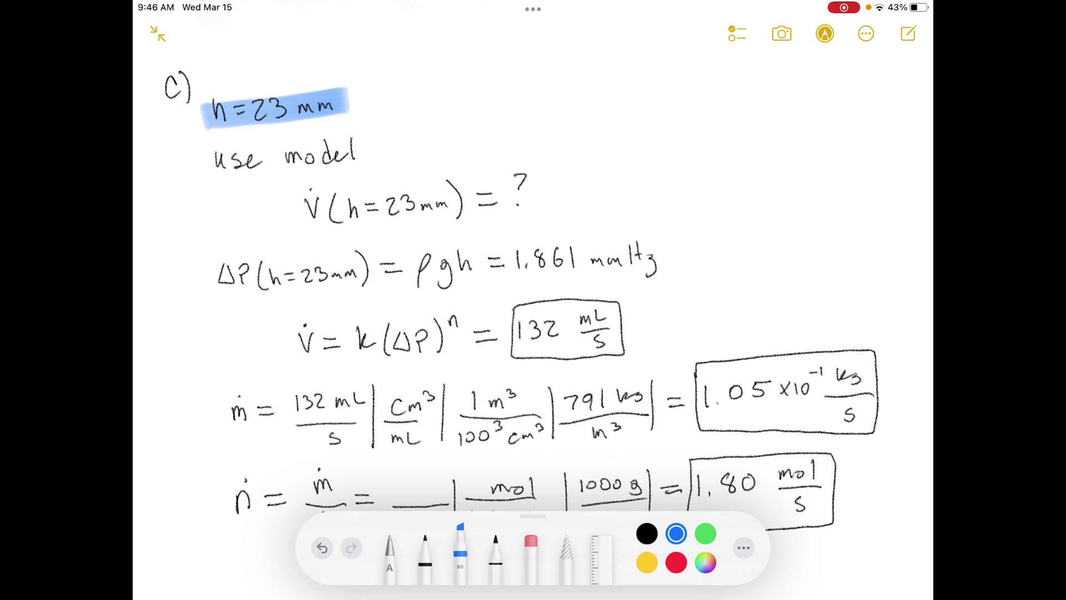
pyautogui.click(496, 541)
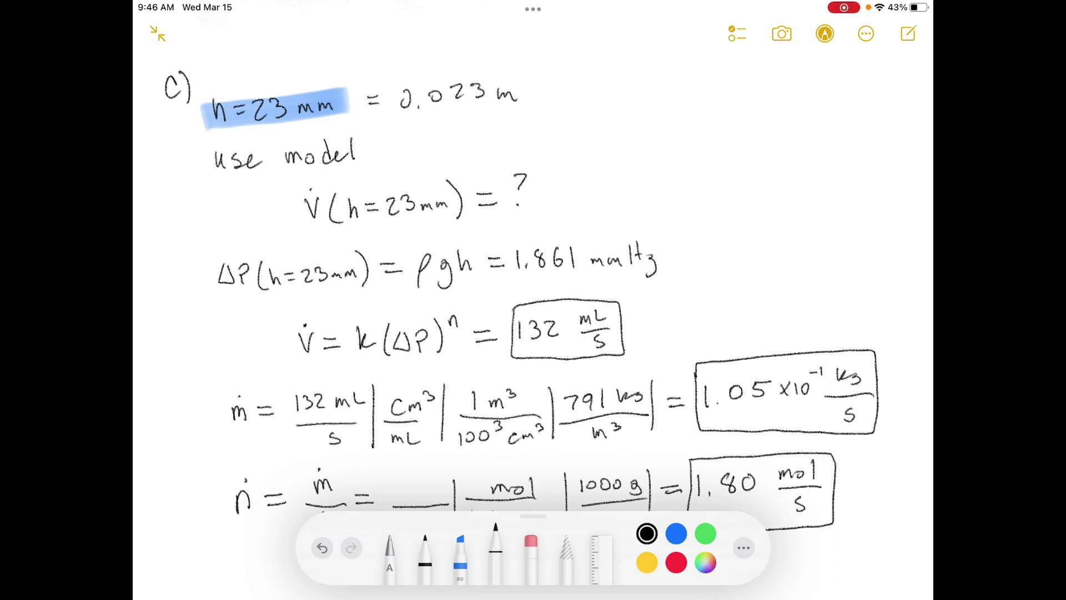
pyautogui.moveTo(623, 81); pyautogui.dragTo(625, 78)
pyautogui.moveTo(721, 77); pyautogui.dragTo(733, 94)
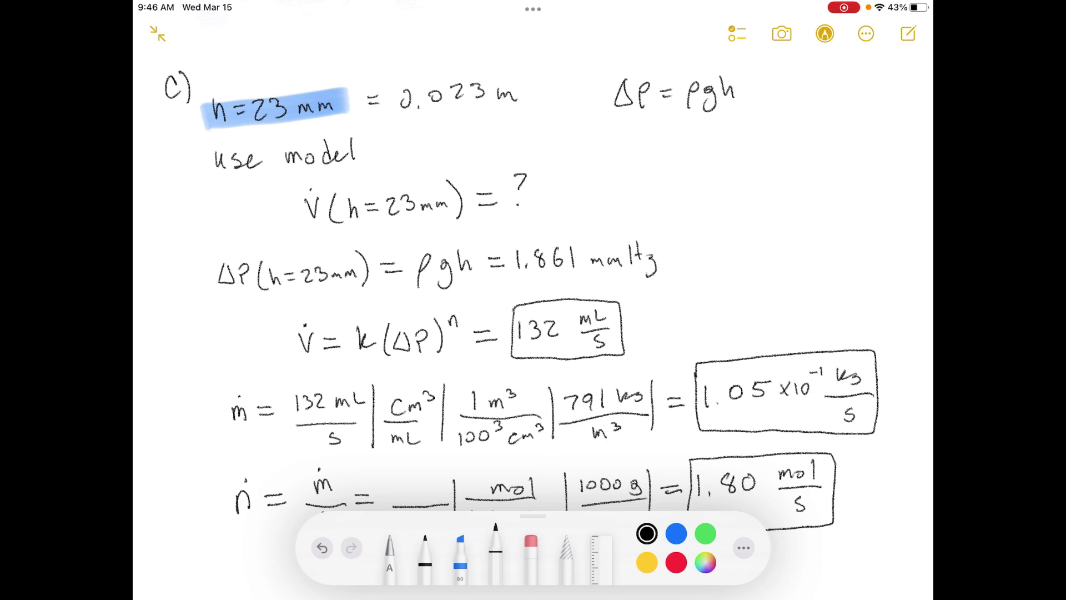
pyautogui.moveTo(613, 128)
pyautogui.mouseDown()
pyautogui.moveTo(651, 133)
pyautogui.moveTo(633, 132)
pyautogui.mouseUp()
# Step: Highlight "use model" and the question V̇(h = 23 mm) = ? in blue
pyautogui.click(460, 550)
pyautogui.moveTo(300, 181)
pyautogui.mouseDown()
pyautogui.moveTo(303, 225)
pyautogui.moveTo(326, 184)
pyautogui.mouseUp()
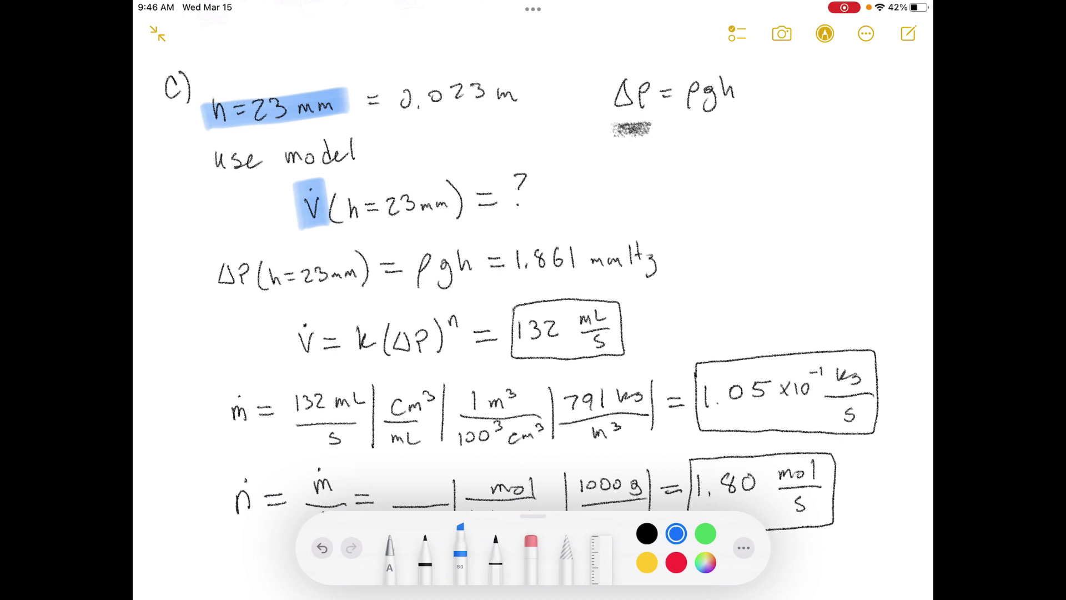
pyautogui.moveTo(209, 162); pyautogui.dragTo(351, 156)
pyautogui.moveTo(286, 211); pyautogui.dragTo(523, 198)
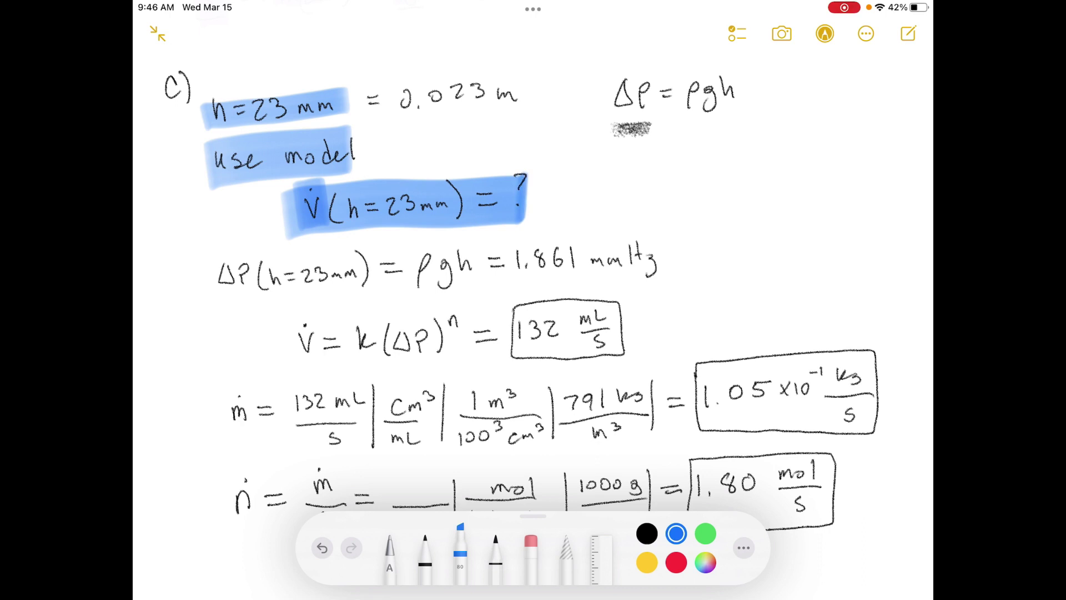
# Step: Highlight ΔP and "= ρgh = 1.861 mmHg" in blue, going over the 1.861 mmHg value again for emphasis
pyautogui.moveTo(212, 253)
pyautogui.mouseDown()
pyautogui.moveTo(242, 295)
pyautogui.moveTo(251, 251)
pyautogui.mouseUp()
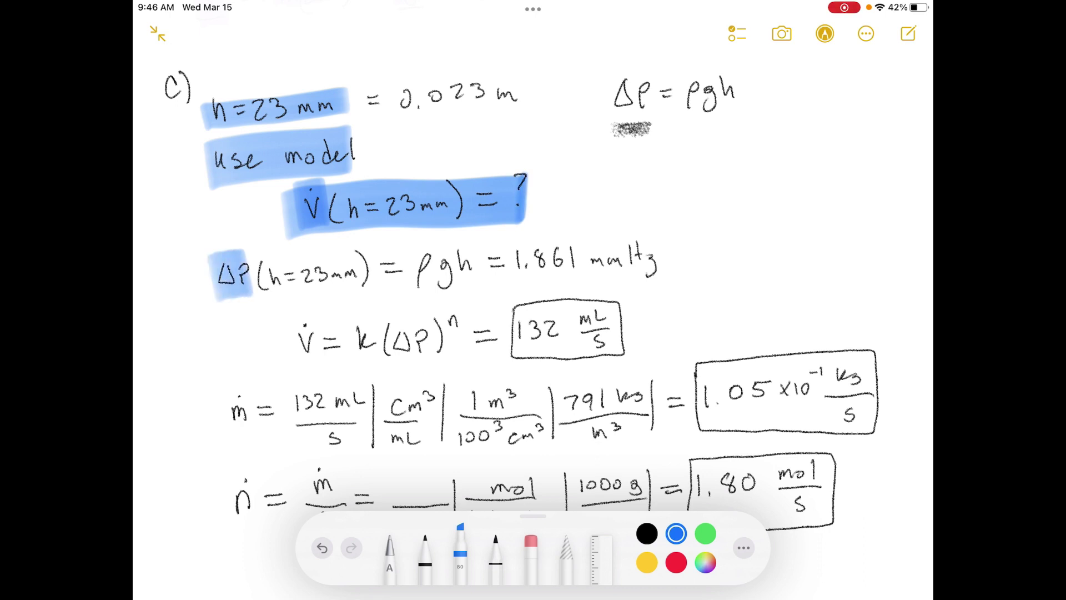
pyautogui.moveTo(378, 262); pyautogui.dragTo(662, 255)
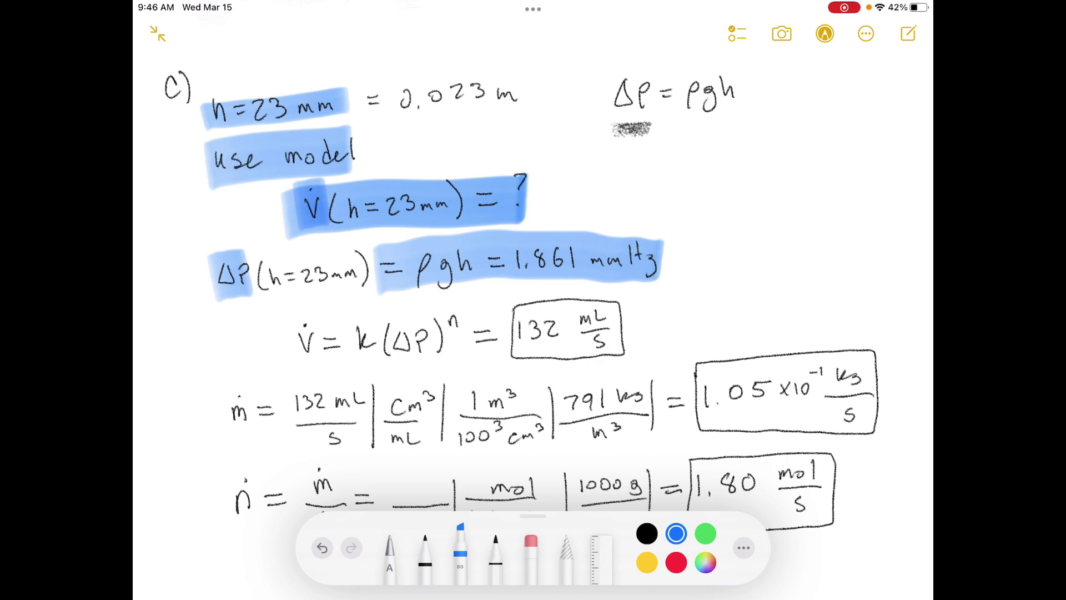
pyautogui.moveTo(509, 260)
pyautogui.mouseDown()
pyautogui.moveTo(662, 256)
pyautogui.moveTo(515, 259)
pyautogui.moveTo(631, 238)
pyautogui.mouseUp()
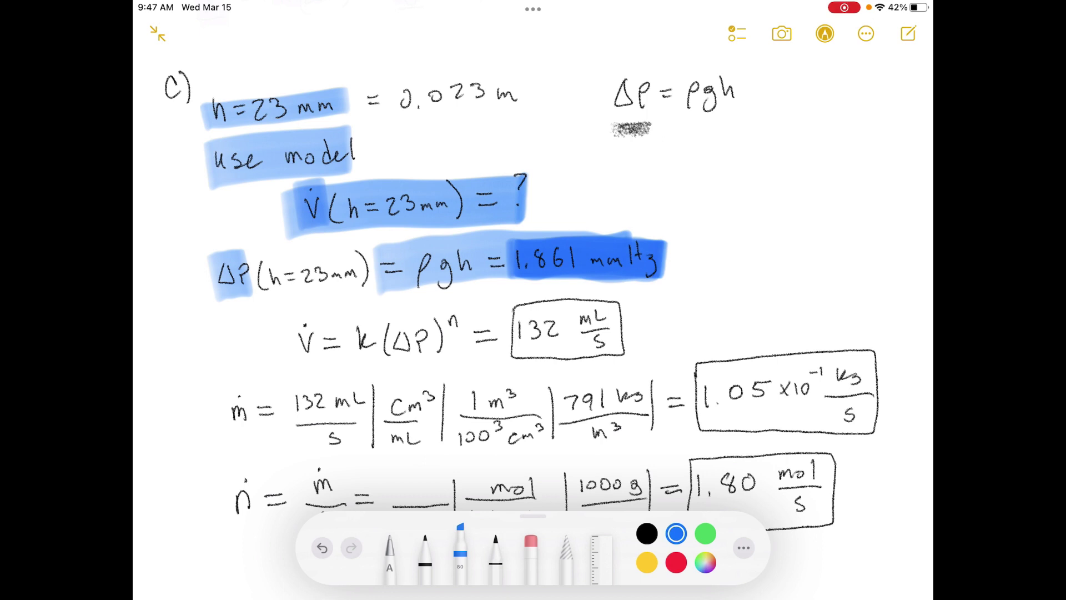
pyautogui.moveTo(510, 259); pyautogui.dragTo(663, 259)
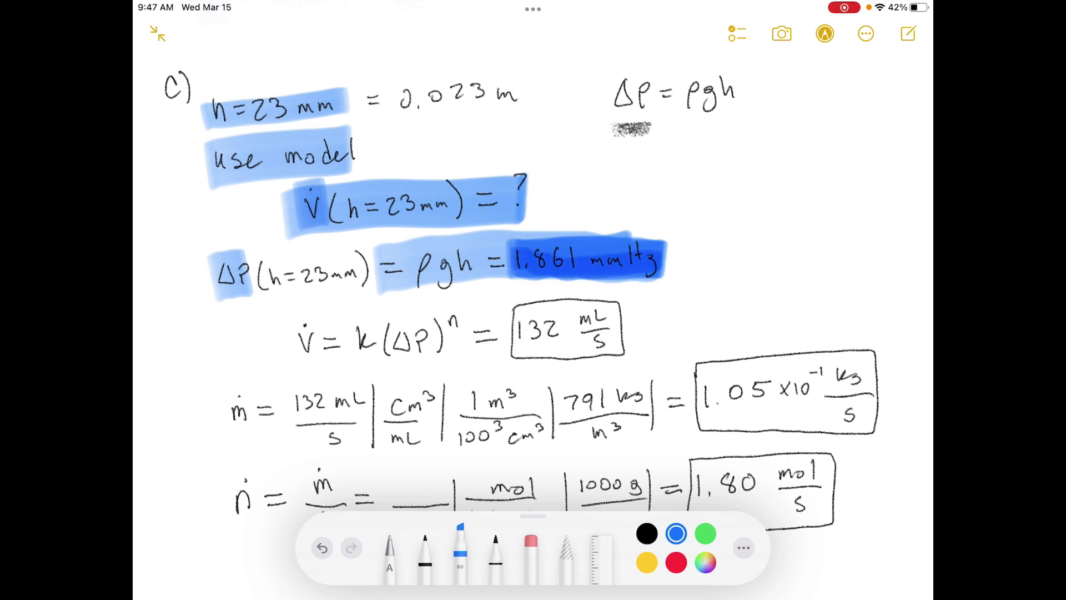
# Step: Highlight the units of k = 97.04 in blue, emphasizing mL/s and the mmHg part with extra strokes
pyautogui.scroll(5, 533, 277)
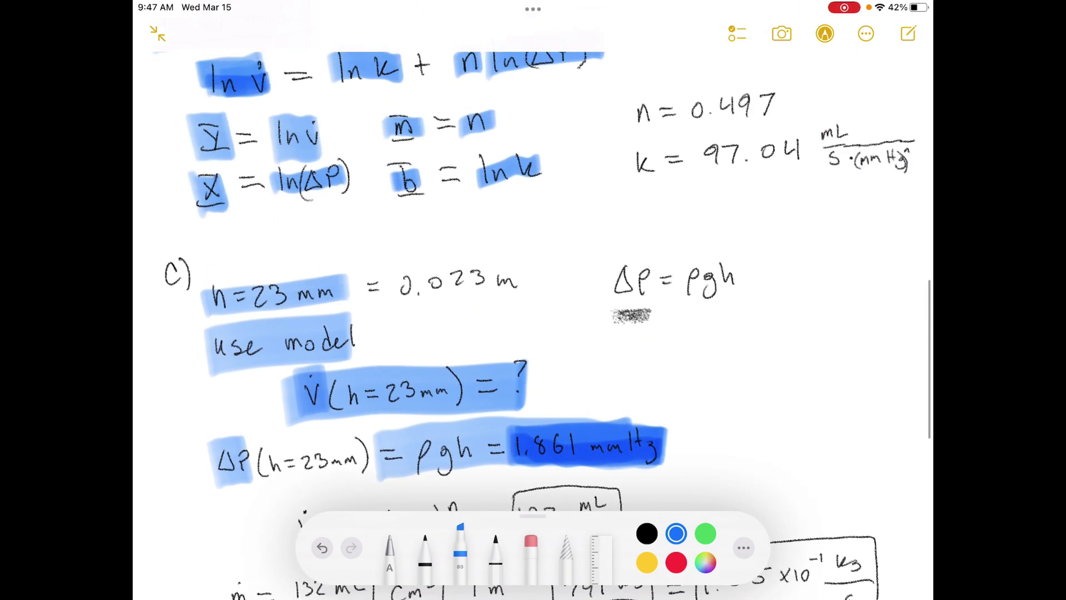
pyautogui.moveTo(820, 146); pyautogui.dragTo(927, 147)
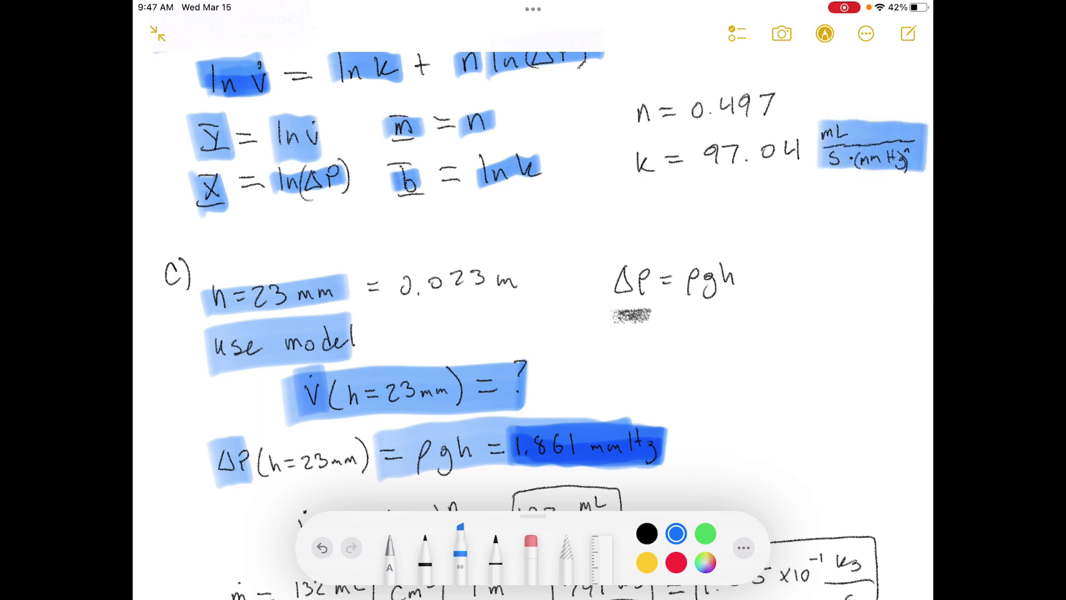
pyautogui.moveTo(859, 177)
pyautogui.mouseDown()
pyautogui.moveTo(903, 166)
pyautogui.moveTo(884, 183)
pyautogui.mouseUp()
pyautogui.moveTo(828, 113)
pyautogui.mouseDown()
pyautogui.moveTo(830, 165)
pyautogui.moveTo(844, 120)
pyautogui.moveTo(828, 170)
pyautogui.mouseUp()
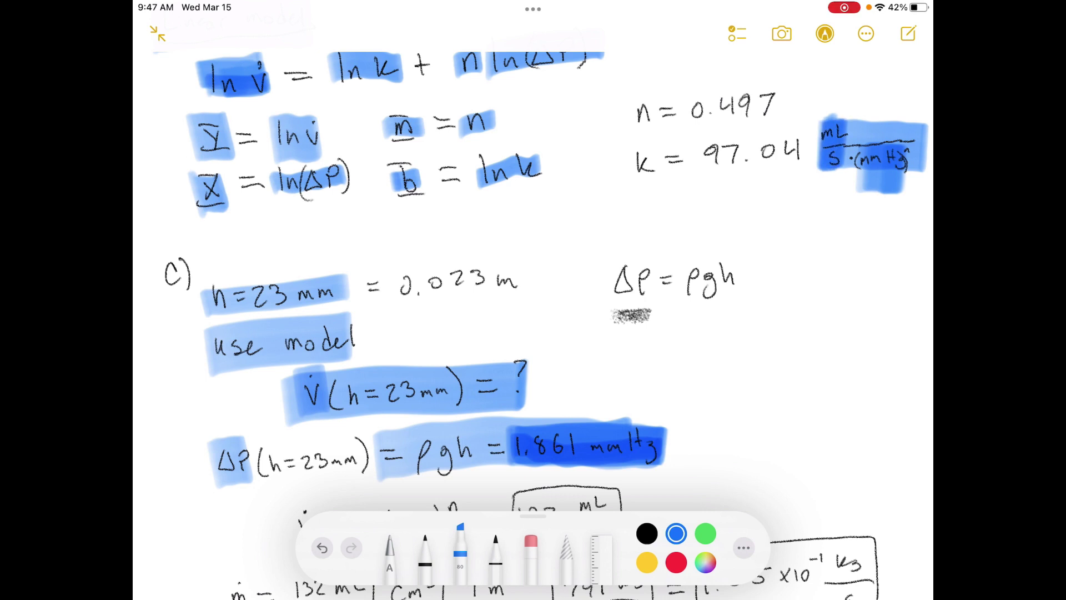
pyautogui.moveTo(875, 160)
pyautogui.mouseDown()
pyautogui.moveTo(876, 187)
pyautogui.moveTo(896, 155)
pyautogui.mouseUp()
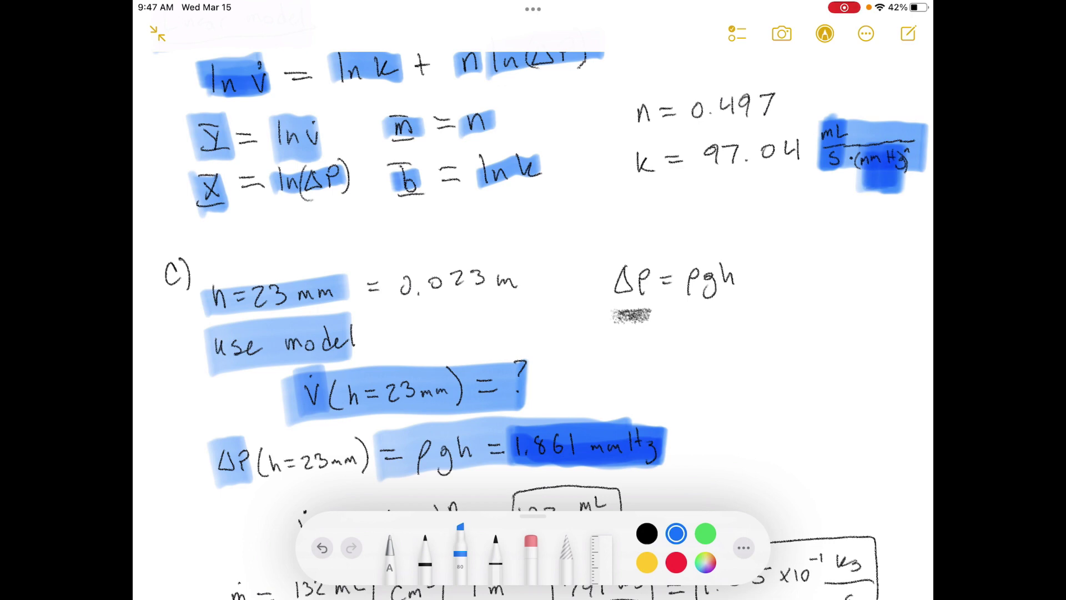
# Step: Highlight the model V̇ = k(ΔP)^n in blue, emphasizing k and n, and highlight the boxed 132 mL/s result
pyautogui.scroll(-10, 533, 278)
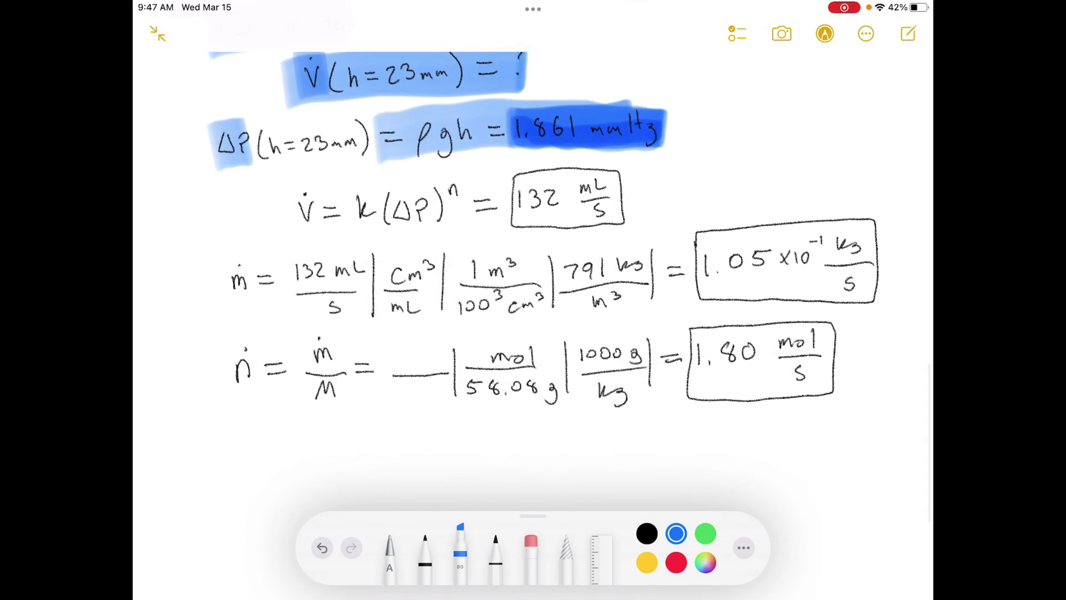
pyautogui.moveTo(293, 207); pyautogui.dragTo(473, 204)
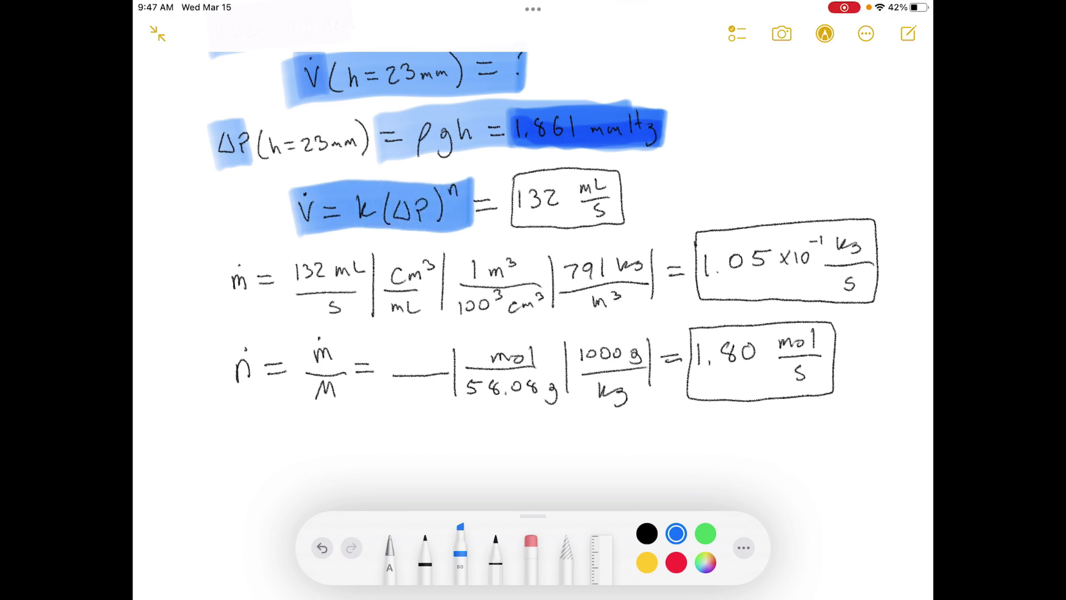
pyautogui.moveTo(360, 180); pyautogui.dragTo(367, 232)
pyautogui.moveTo(454, 161)
pyautogui.mouseDown()
pyautogui.moveTo(454, 210)
pyautogui.moveTo(451, 167)
pyautogui.mouseUp()
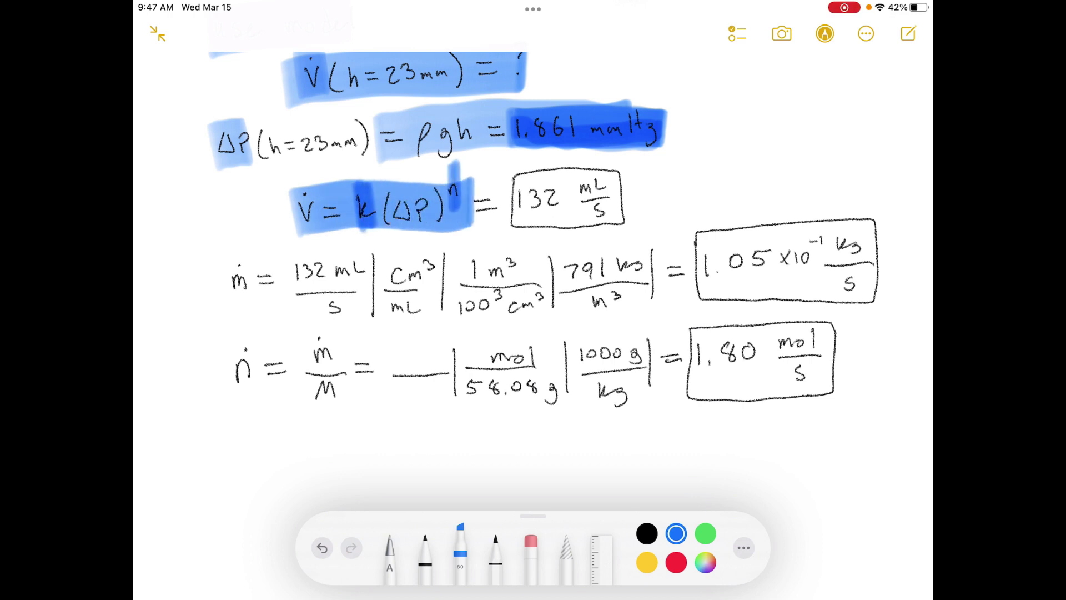
pyautogui.moveTo(514, 199); pyautogui.dragTo(621, 195)
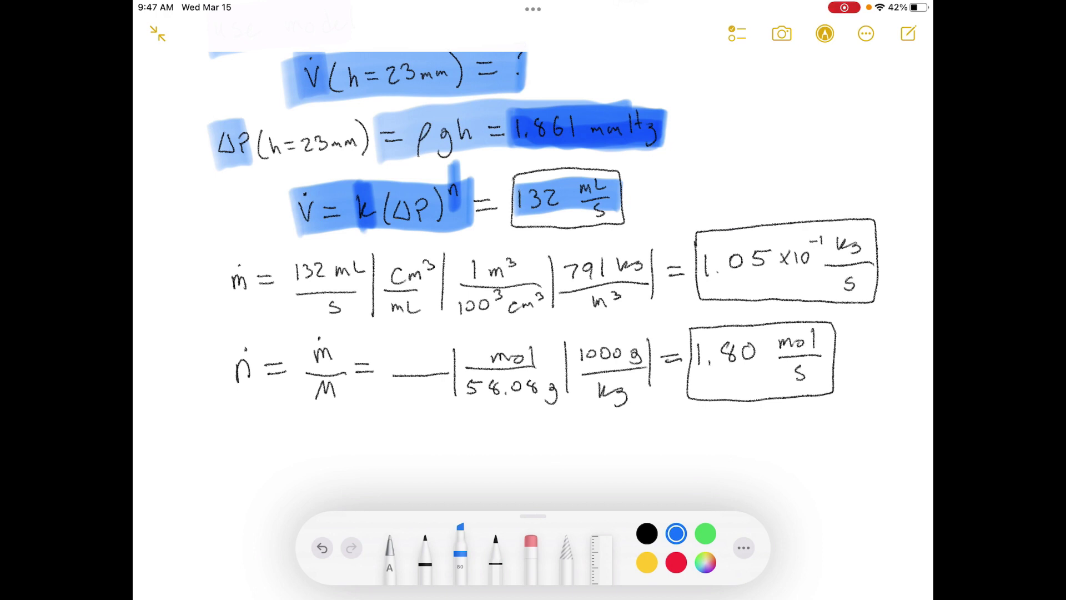